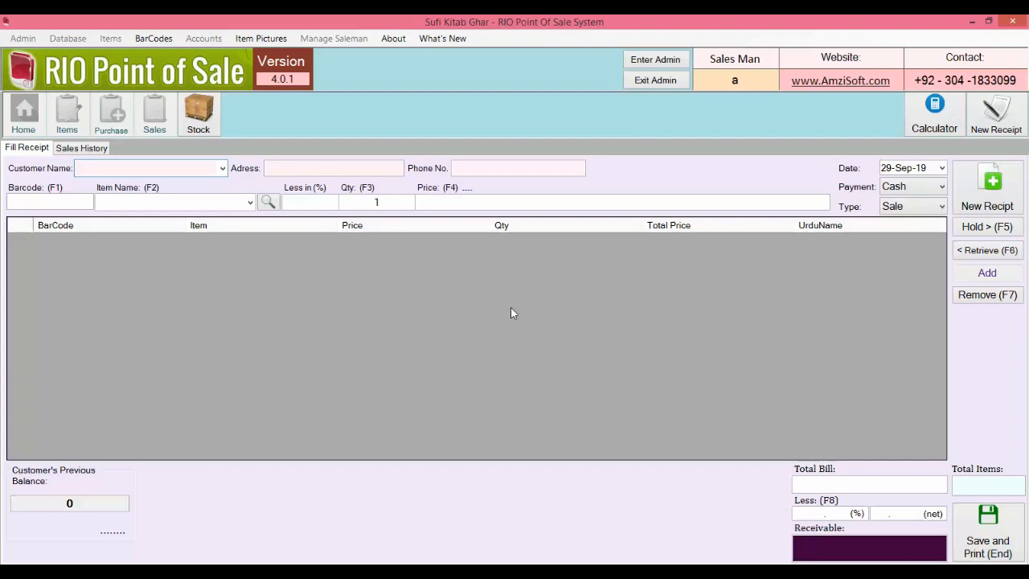
Step: Check Sales History, return to Fill Receipt, log in as admin, and dismiss the Receive dialog
left_click(97, 154)
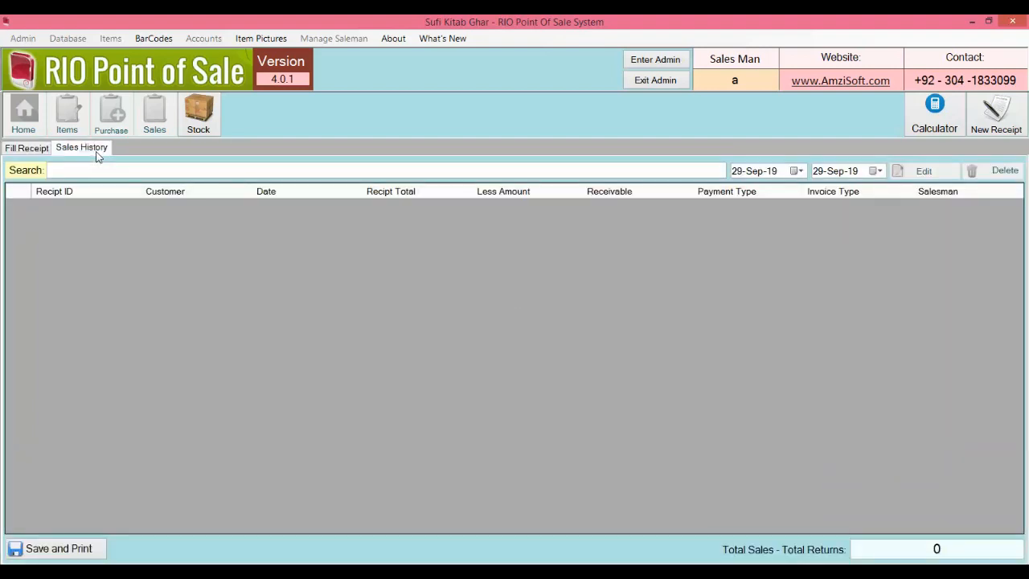
left_click(28, 150)
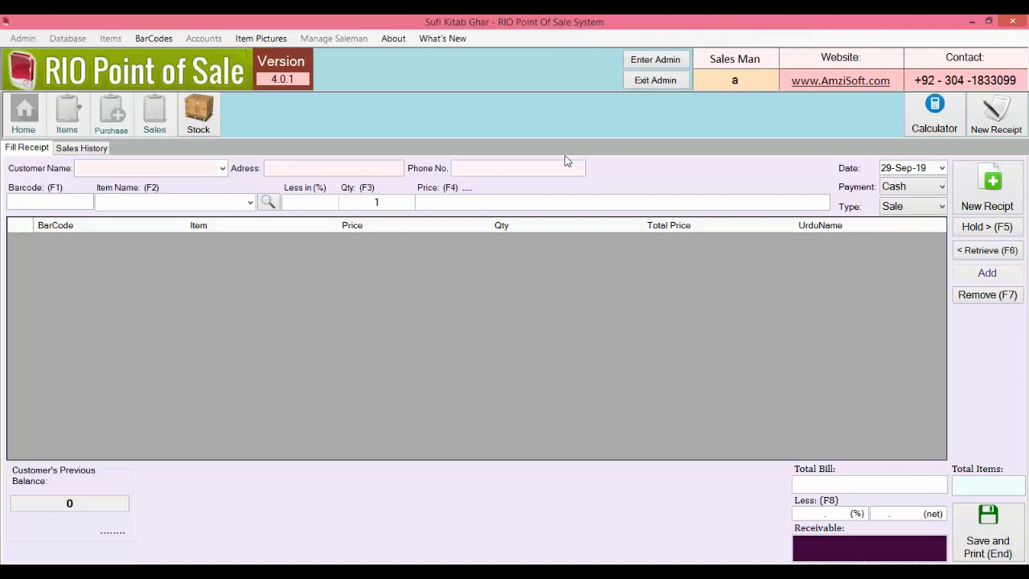
left_click(665, 68)
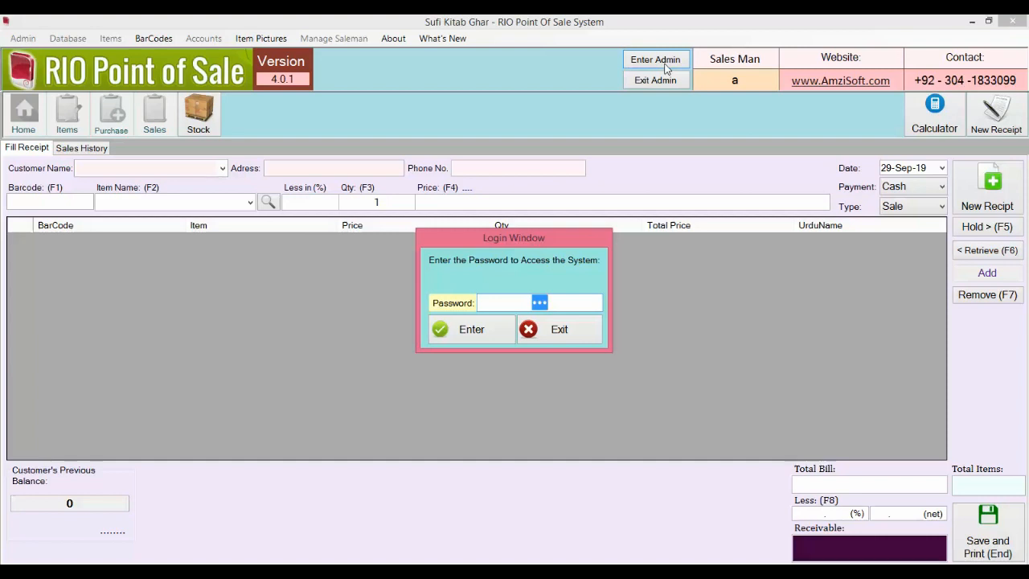
left_click(502, 341)
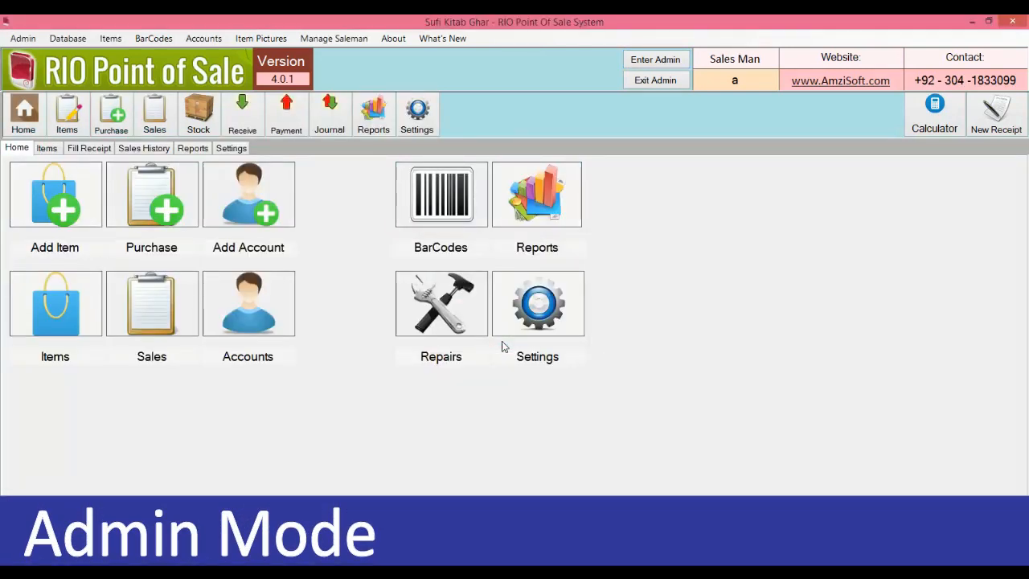
left_click(242, 112)
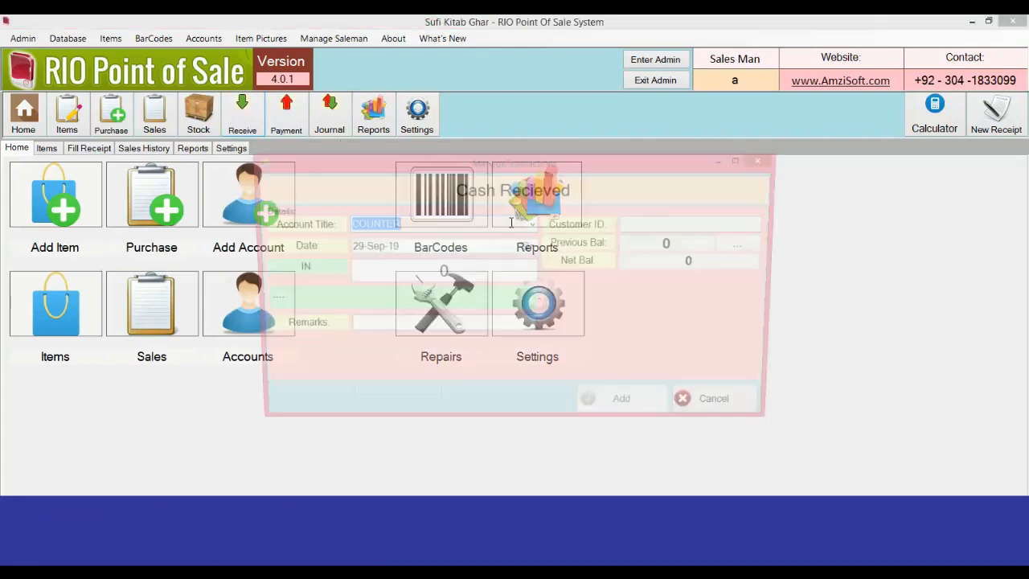
left_click(720, 406)
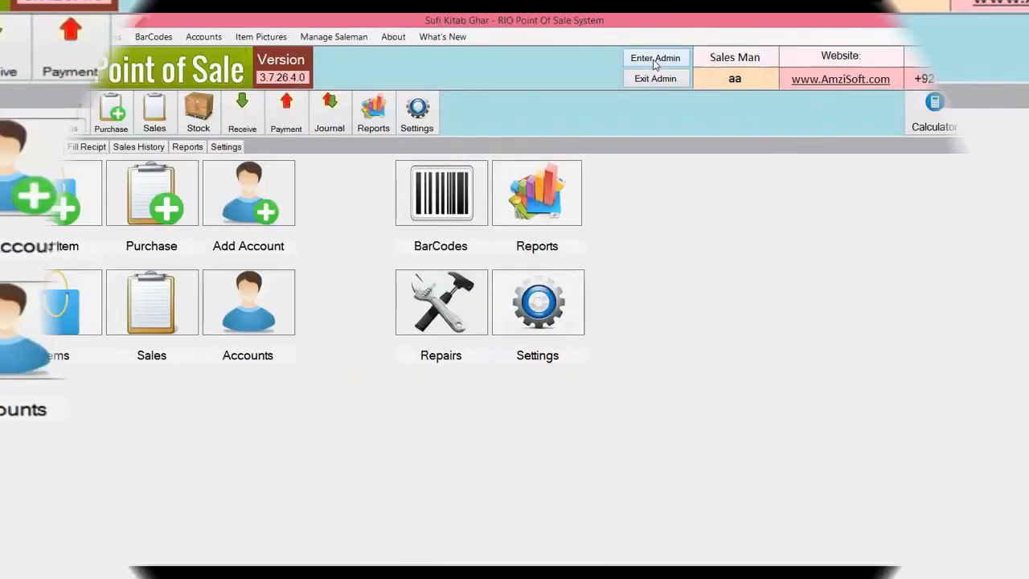
left_click(24, 38)
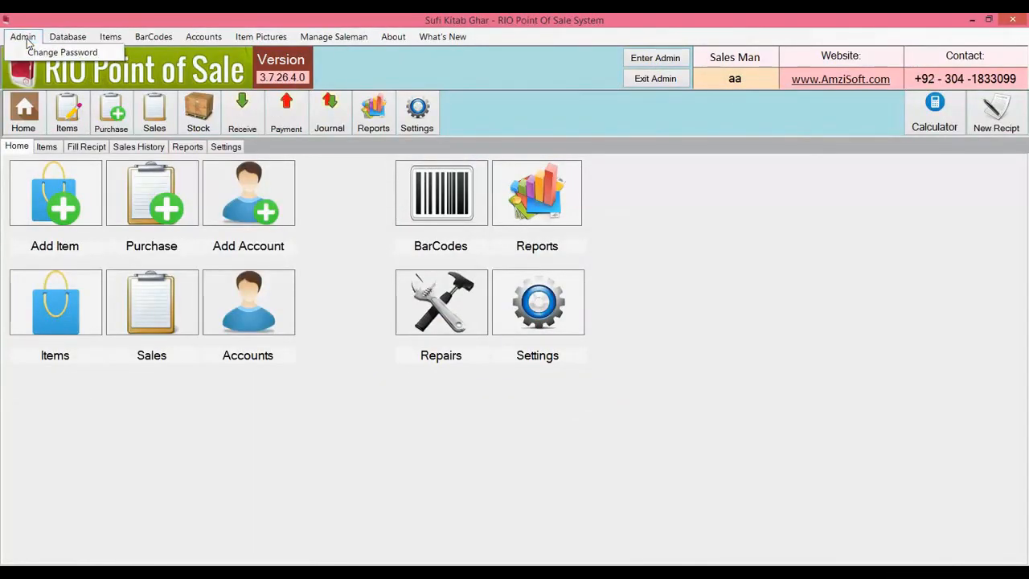
left_click(56, 53)
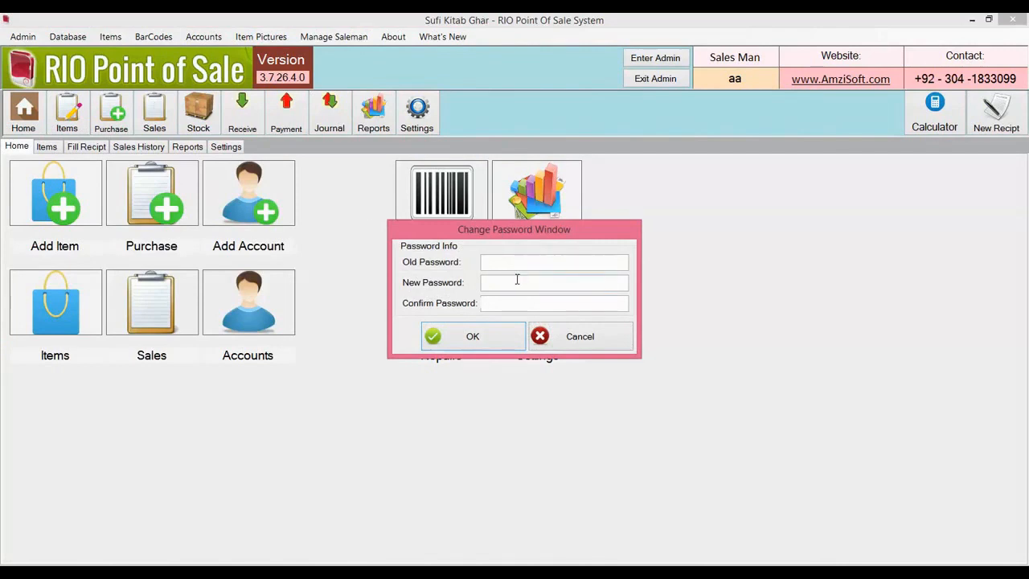
left_click(510, 333)
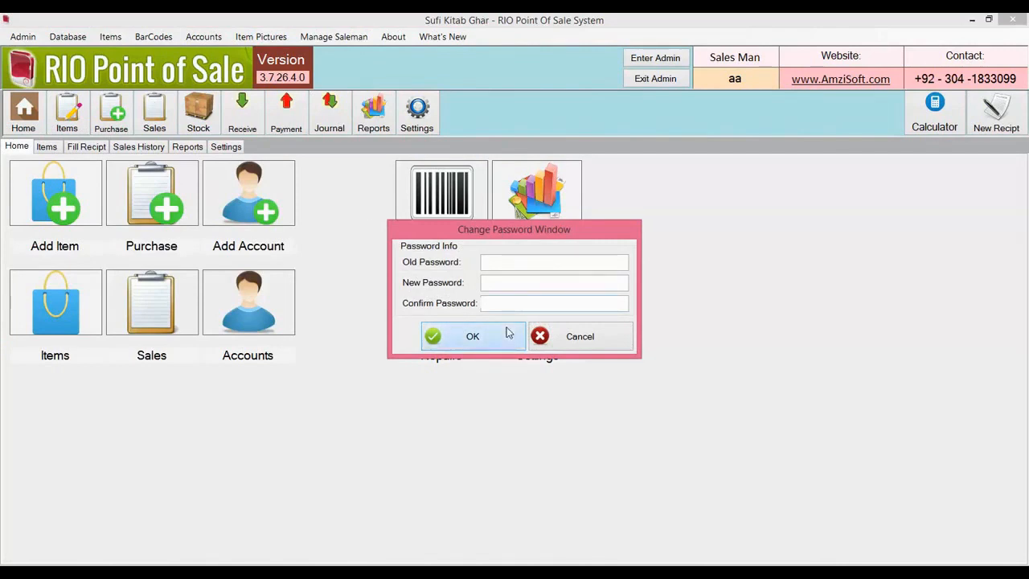
left_click(544, 336)
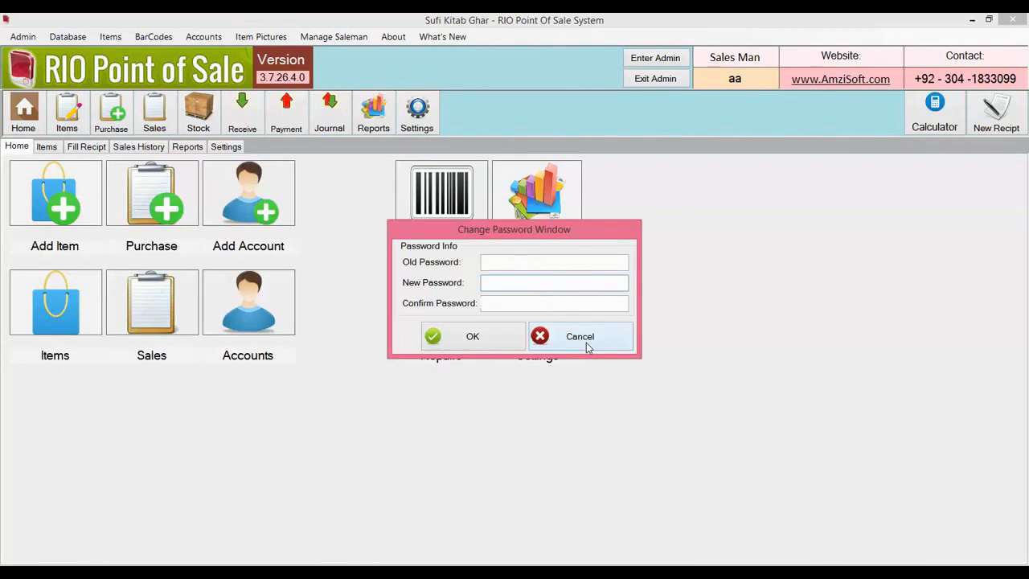
left_click(588, 346)
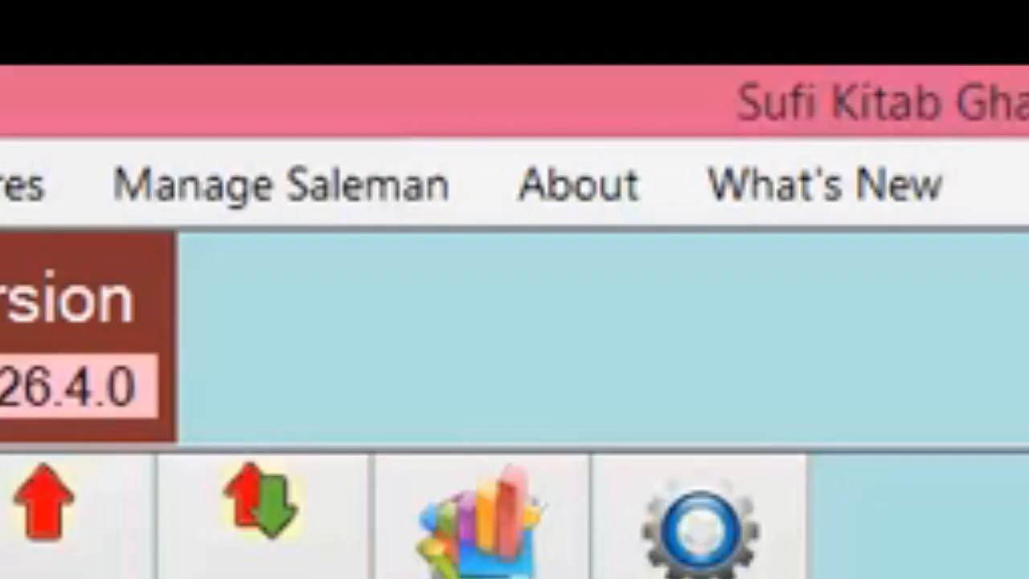
Step: Add salesman user 'dd' with a password, then close the Salesman / Users list
left_click(304, 200)
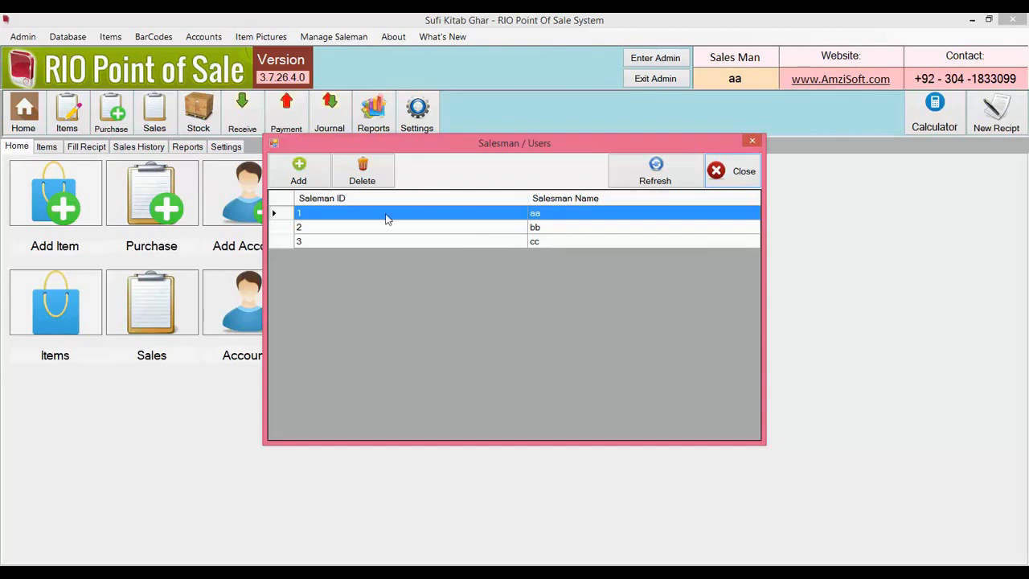
left_click(323, 185)
type("dd")
key("Tab")
type("123")
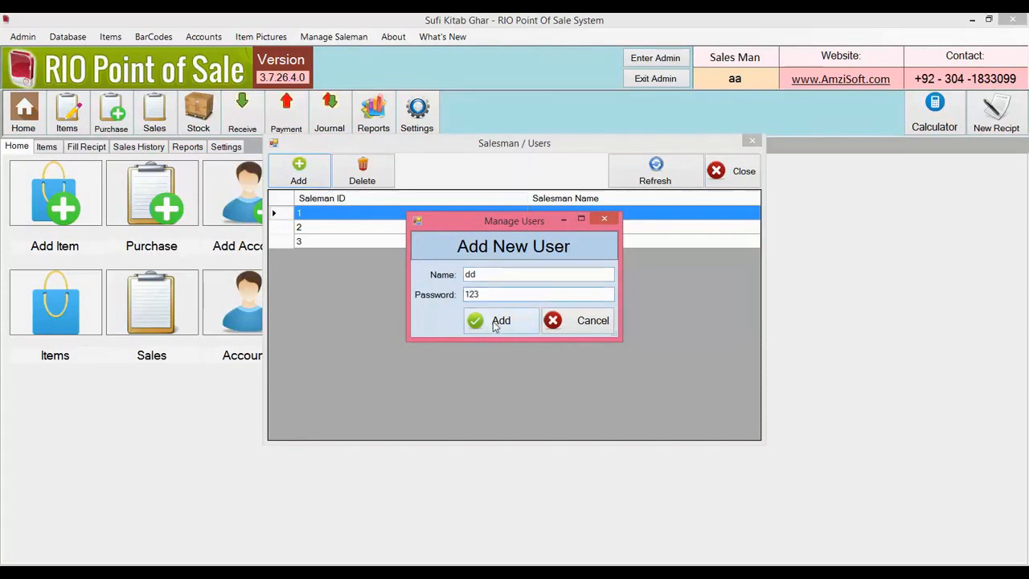
left_click(495, 321)
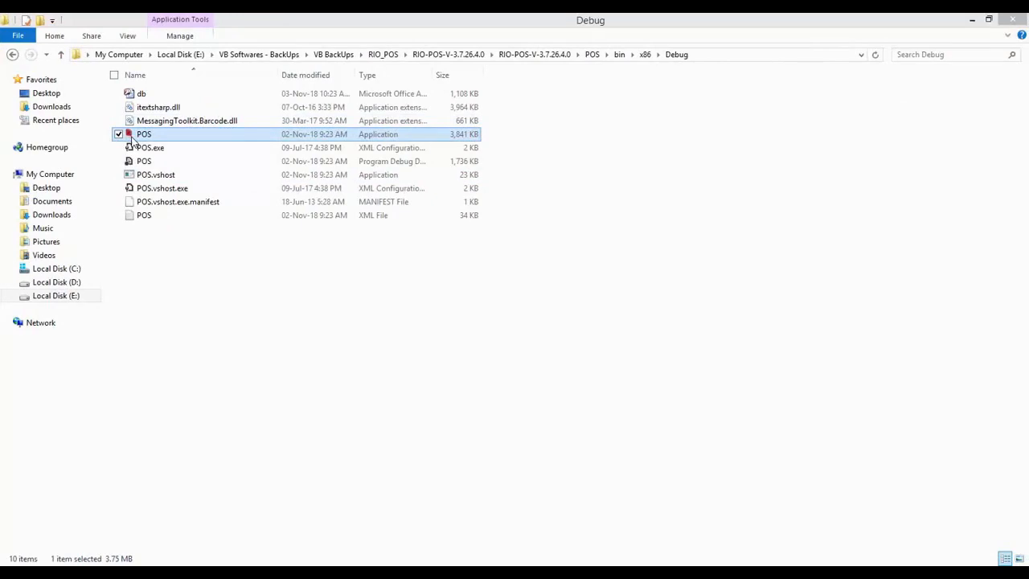
left_click(133, 143)
Step: Relaunch POS from the Debug folder and log in as salesman 'ad'
left_click(483, 331)
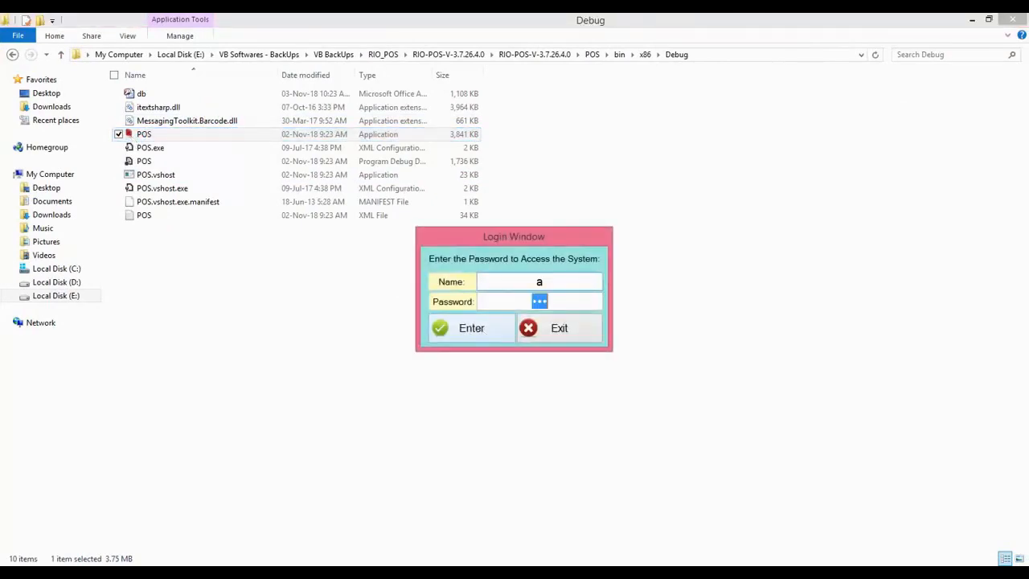
double_click(270, 135)
type("ad")
key("Return")
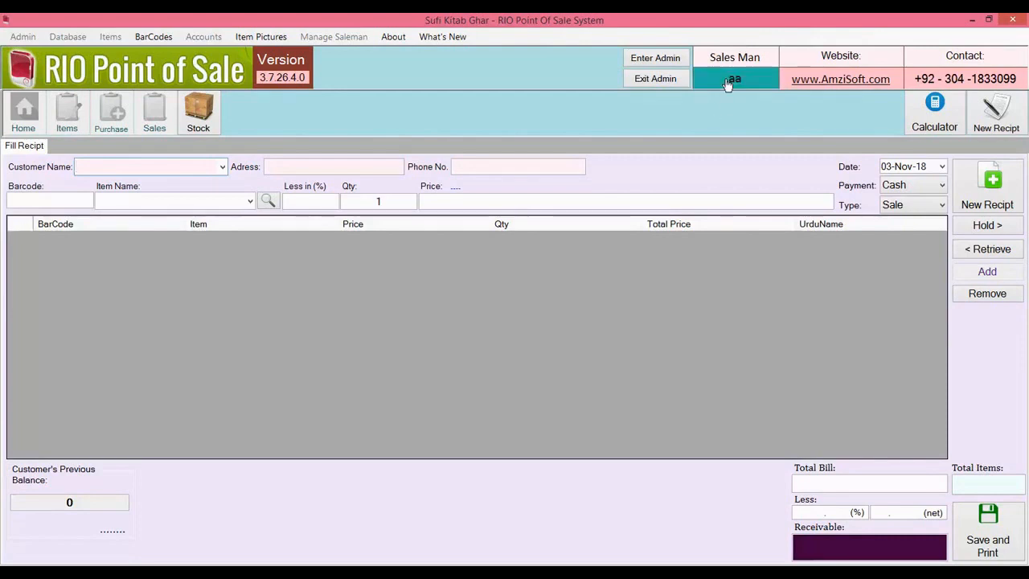
Step: Switch the logged-in salesman on the receipt screen to 'bb'
left_click(727, 81)
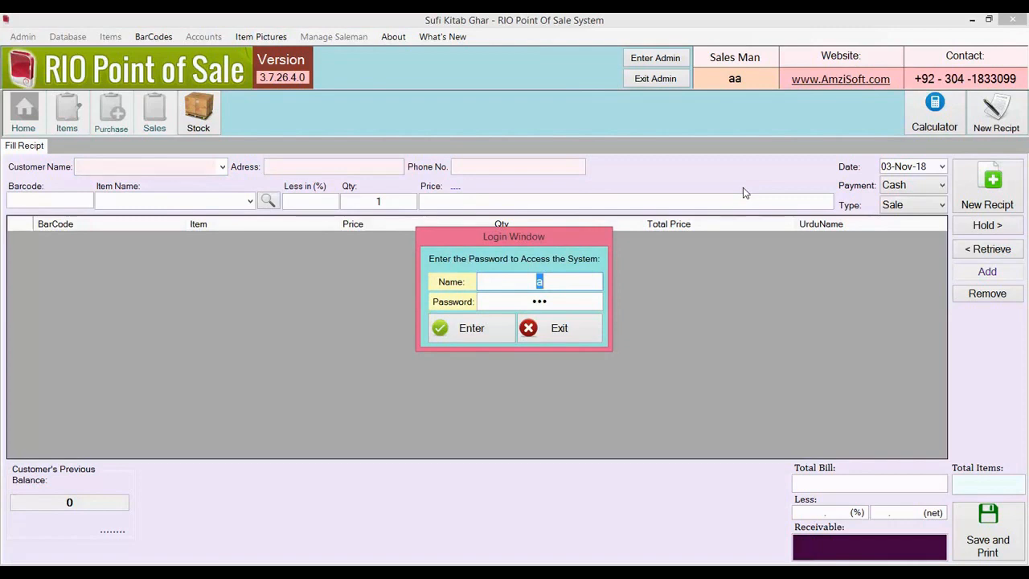
type("bb")
key("Tab")
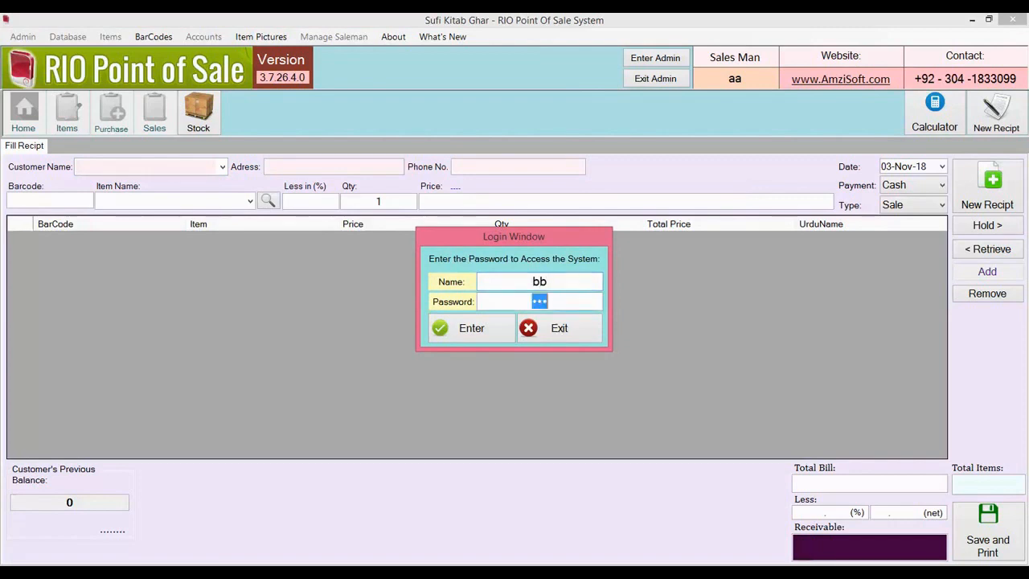
key("Return")
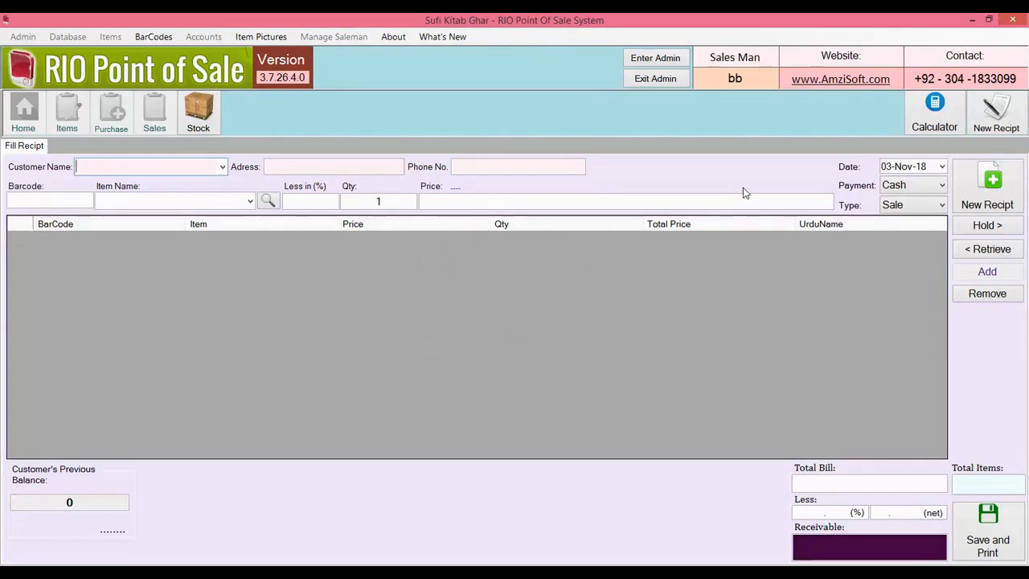
Step: Log in as admin and move the Sales History start date back to 2016
left_click(676, 64)
key("Return")
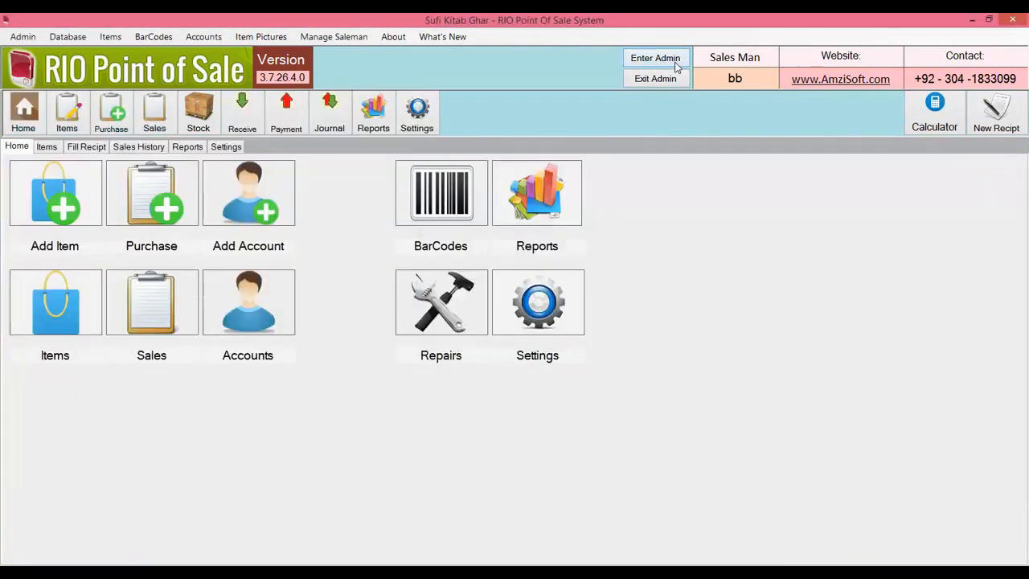
left_click(159, 150)
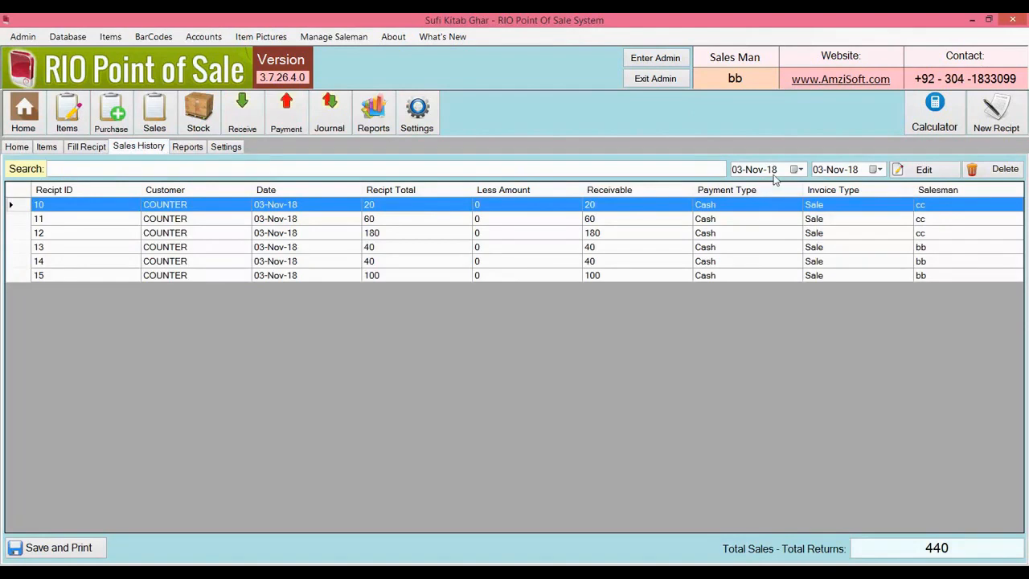
left_click(777, 171)
key("Down")
key("Down")
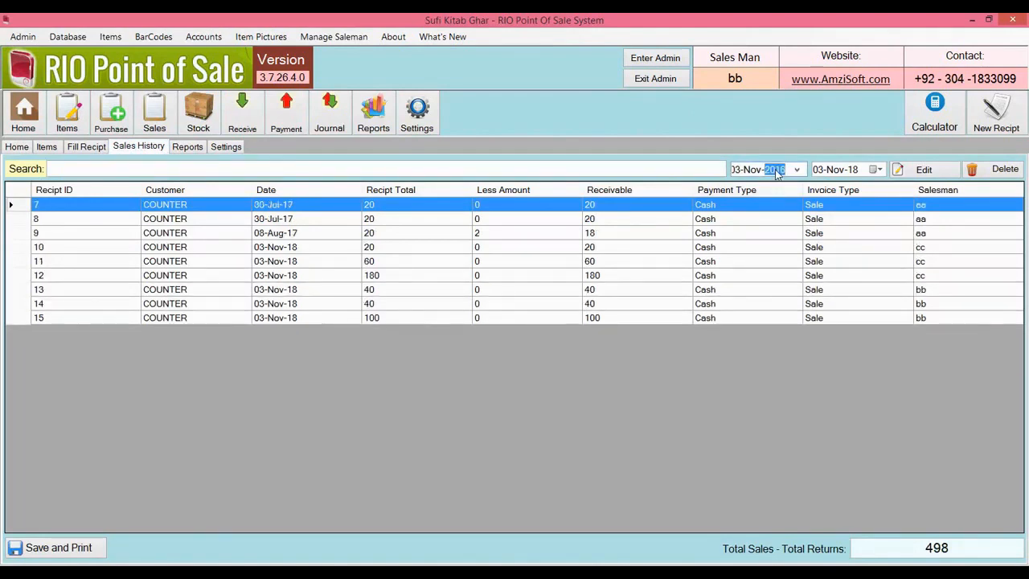
Step: Filter the sales history receipts by salesman names 'aa', 'bb' and 'cc'
left_click(691, 168)
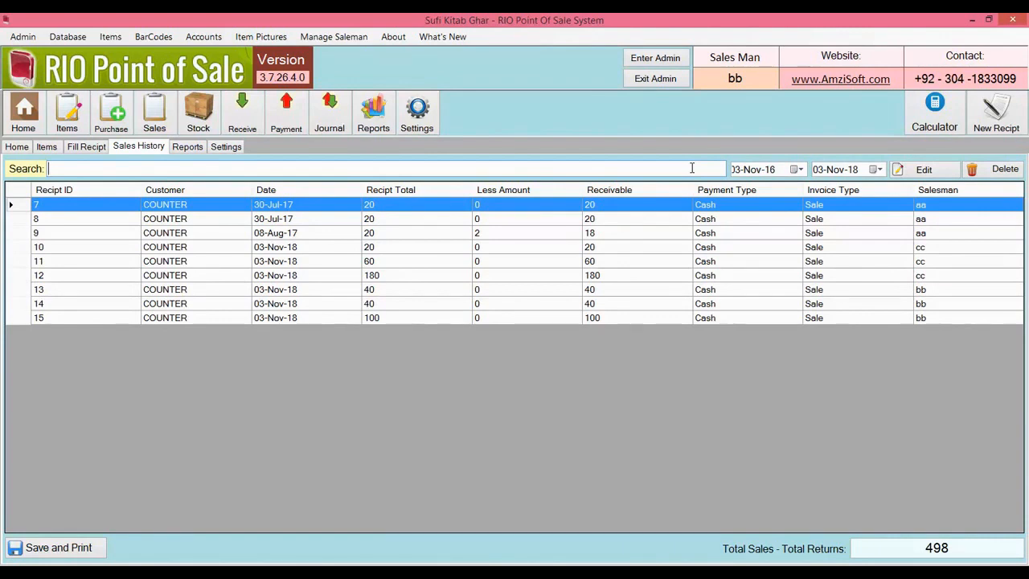
type("aa")
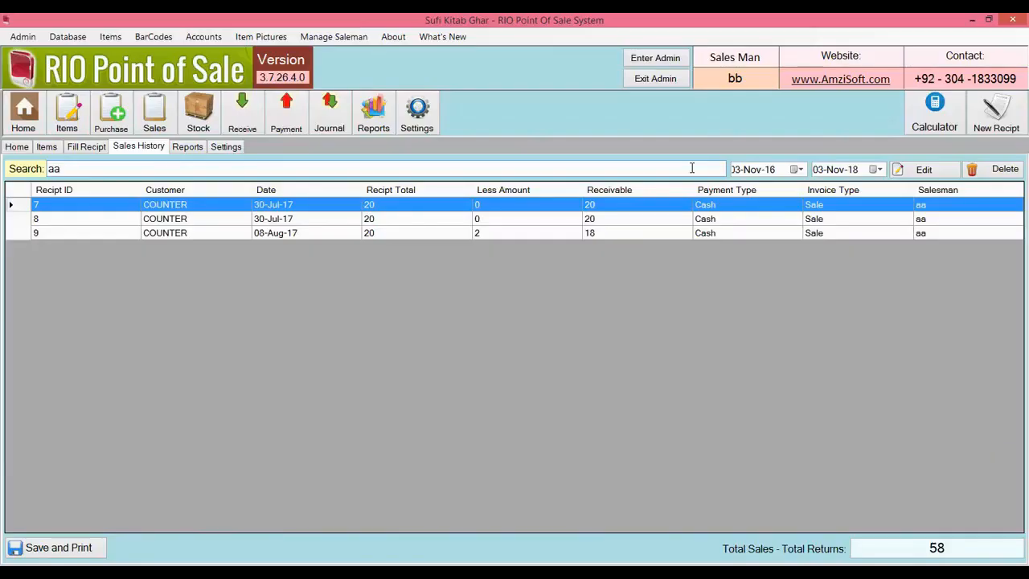
key("BackSpace")
key("BackSpace")
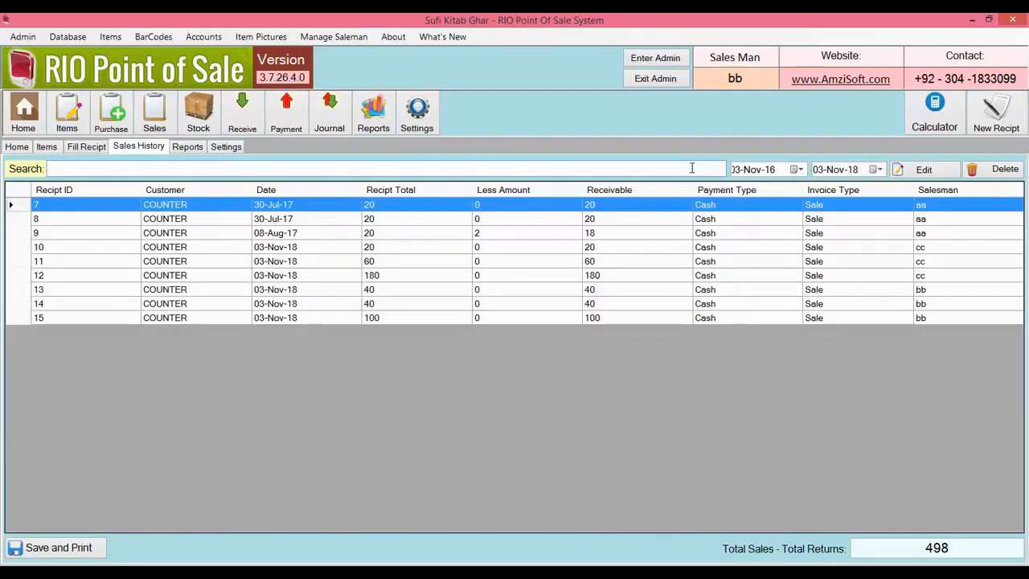
type("bb")
key("BackSpace")
key("BackSpace")
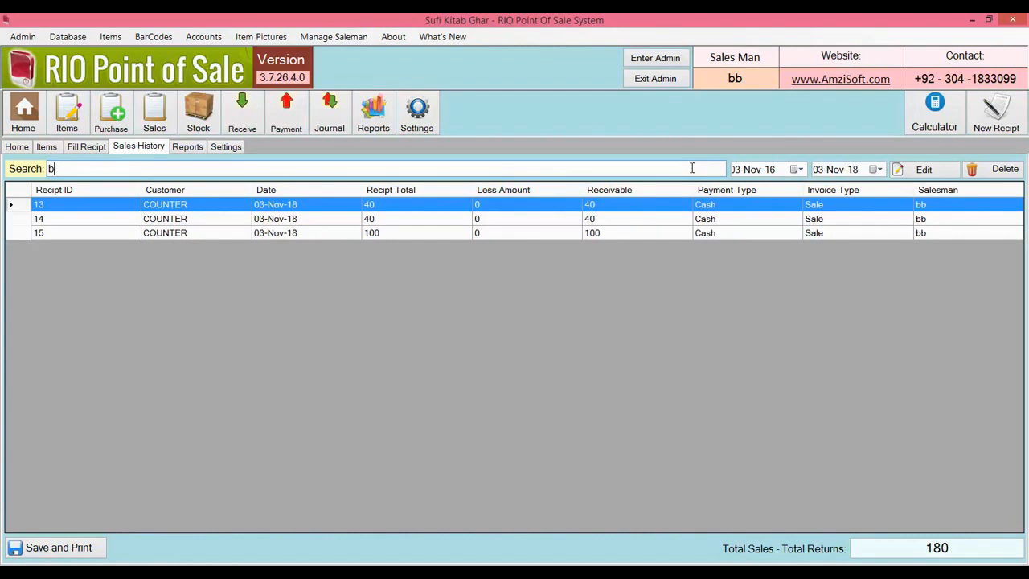
type("cc")
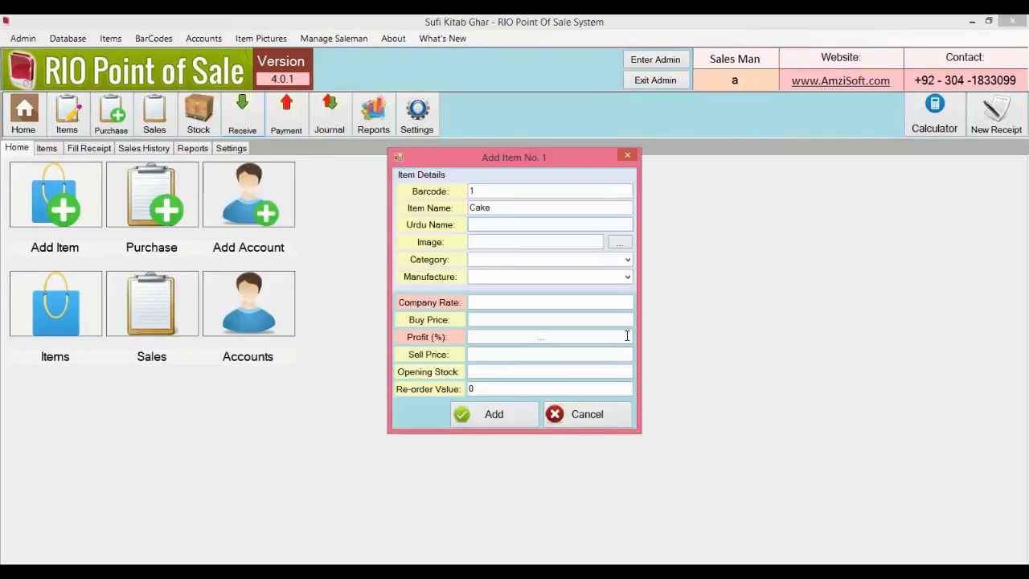
Step: Start a new item named Cake with Urdu name کیک and a cake picture
left_click(627, 417)
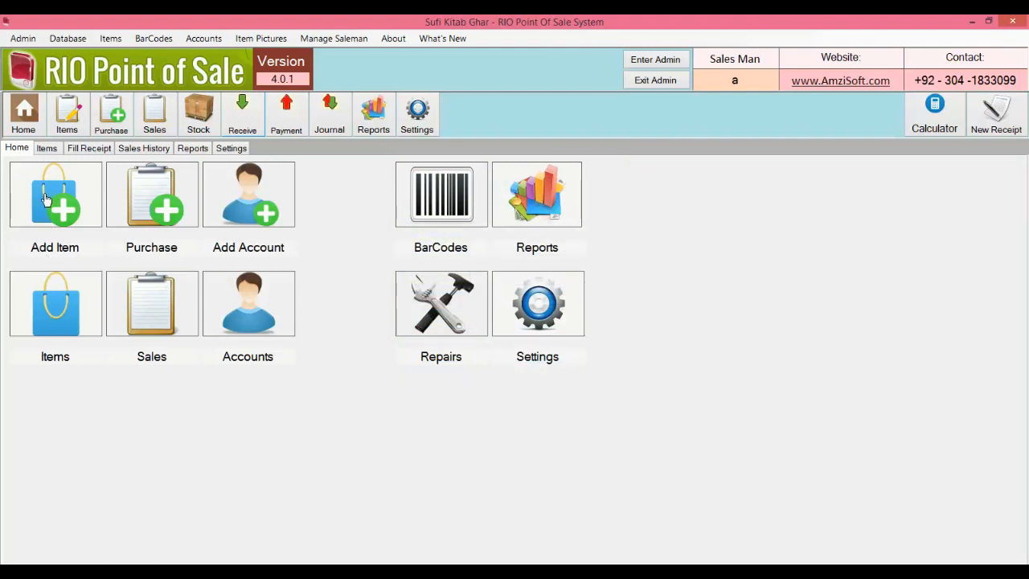
left_click(46, 198)
type("Cake")
key("Tab")
type("کیک")
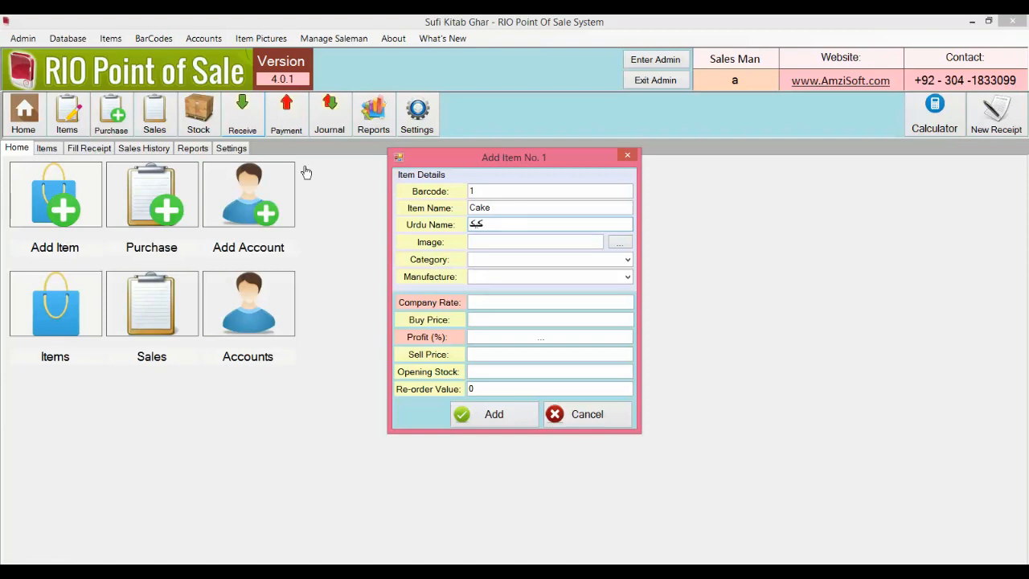
left_click(629, 244)
double_click(527, 278)
left_click(544, 333)
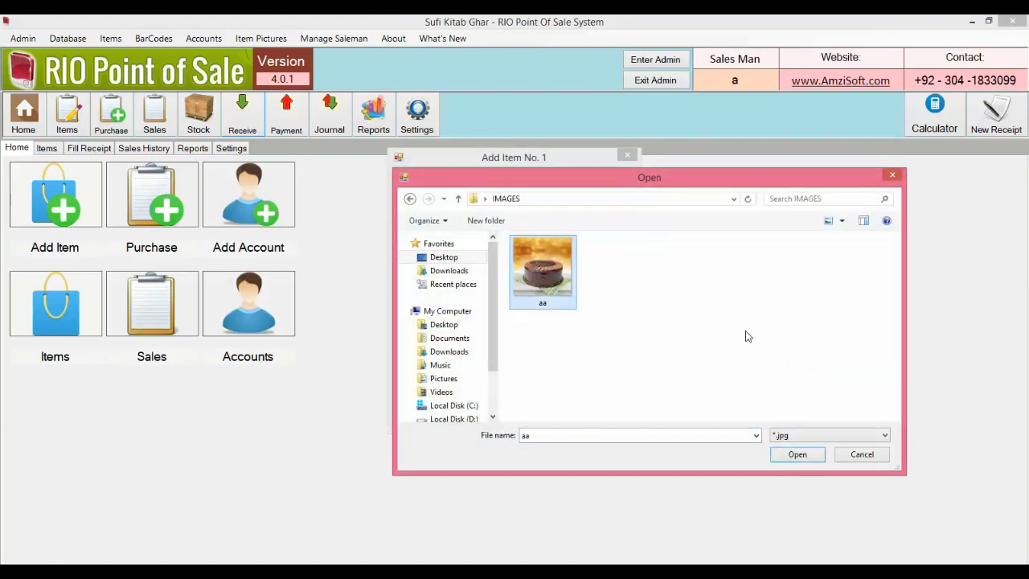
key("Return")
Step: Set category Food, manufacturer MCN, rates 100/90/100 and opening stock 10
key("Tab")
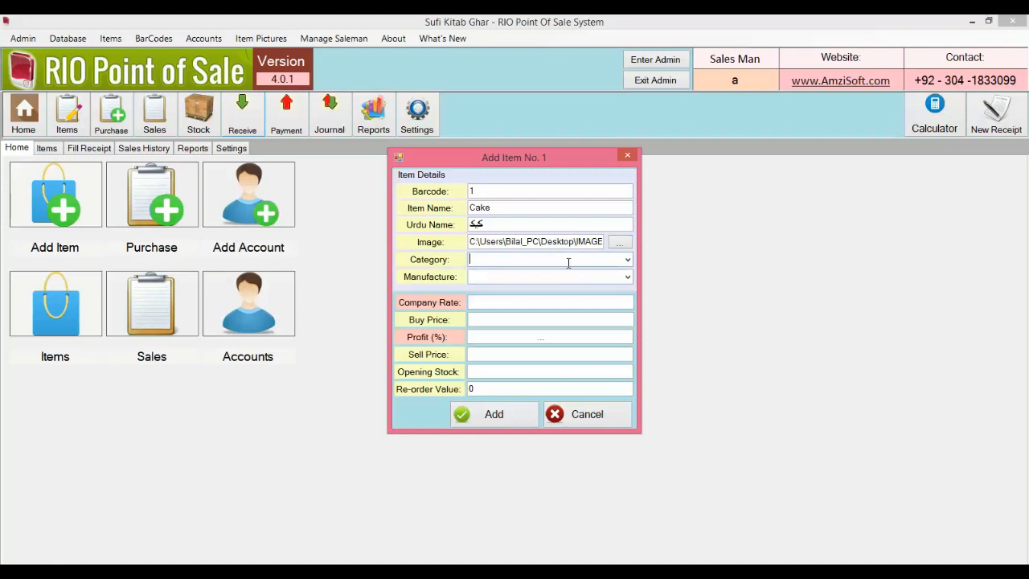
type("Food")
key("Tab")
type("MCN")
key("Tab")
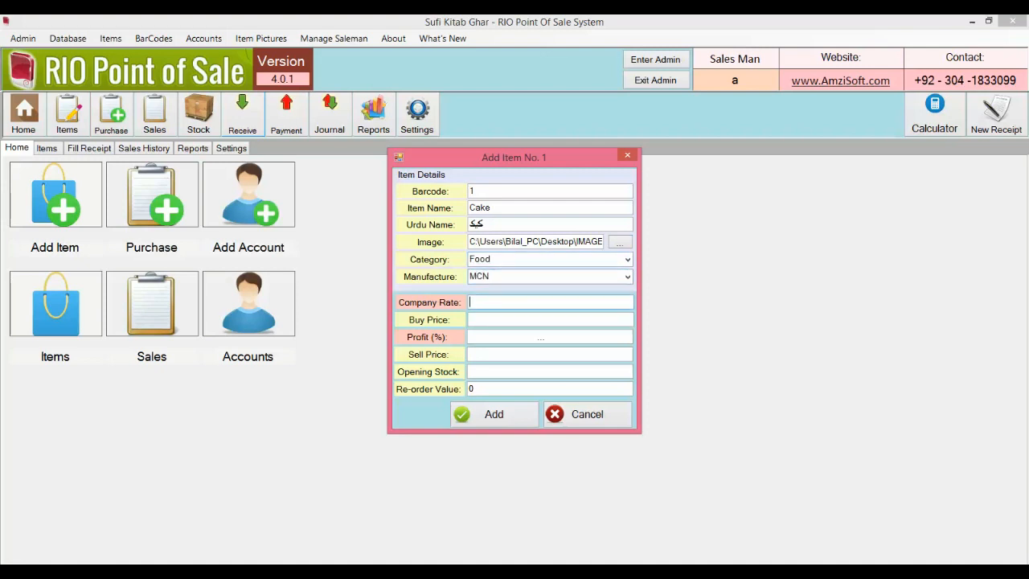
type("100")
key("Tab")
type("90")
key("Tab")
type("100")
key("Tab")
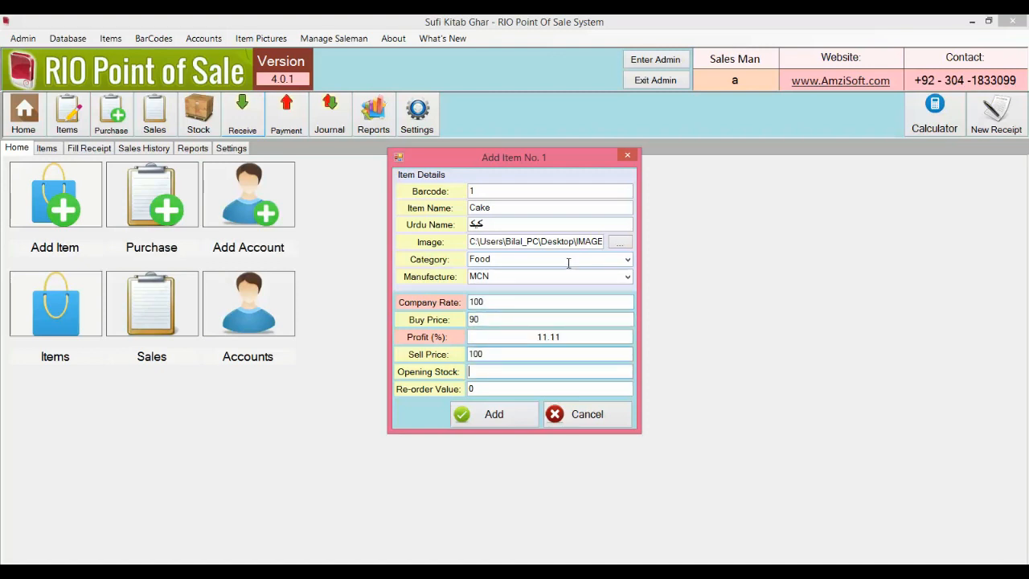
type("10")
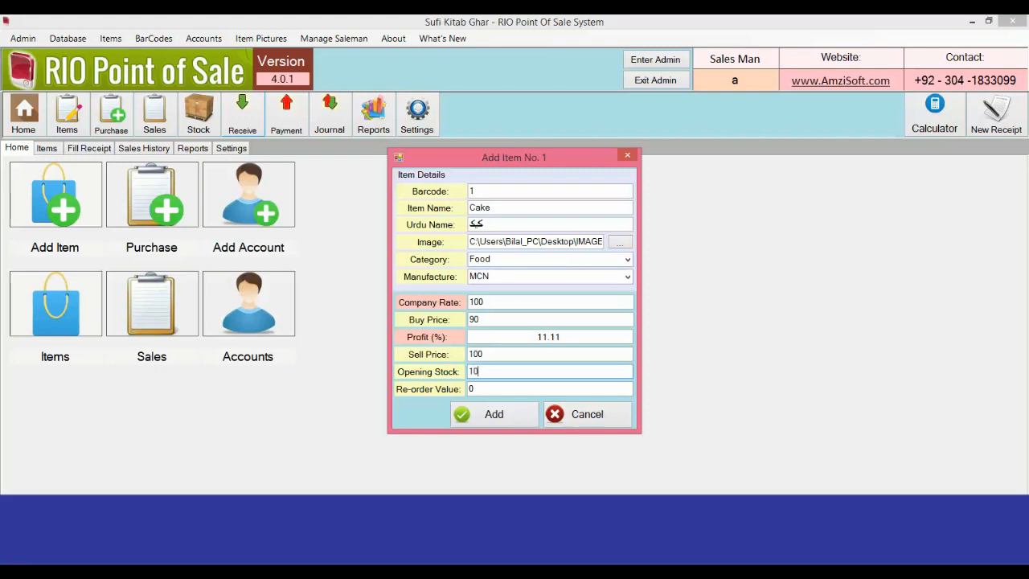
Step: Set re-order value 2, save the Cake item, and close the Add Item form
left_click(497, 391)
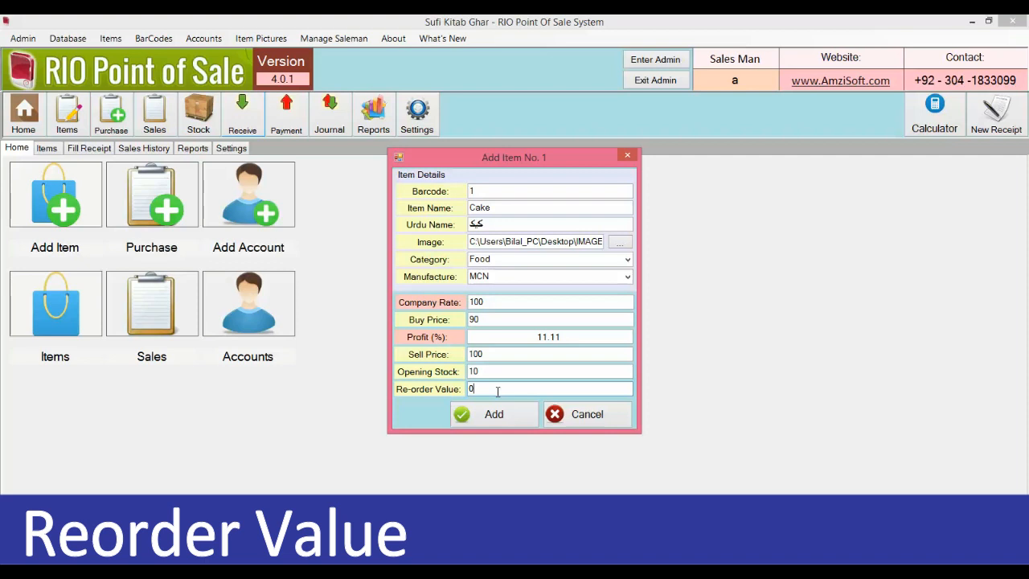
key("BackSpace")
type("2")
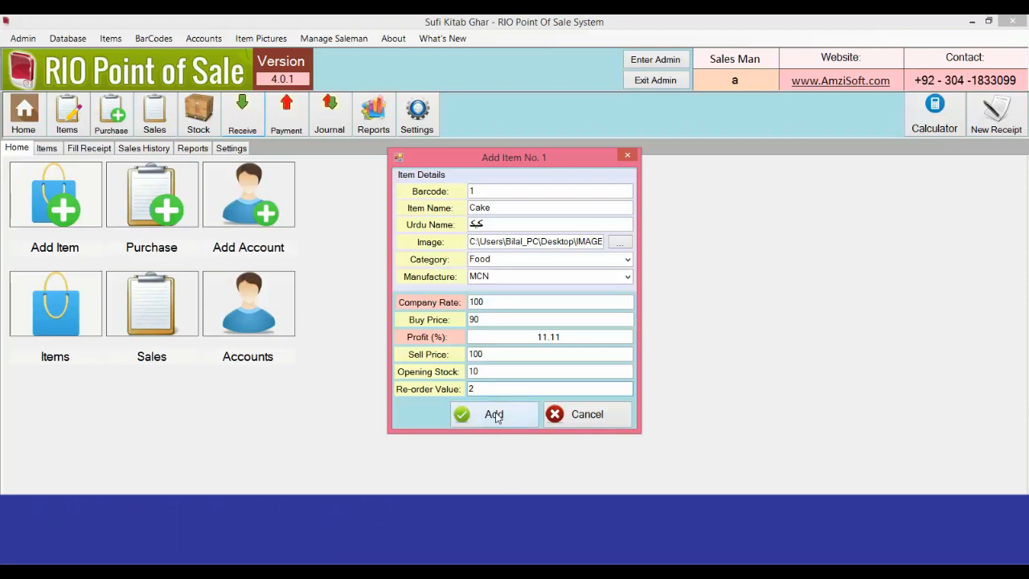
left_click(496, 417)
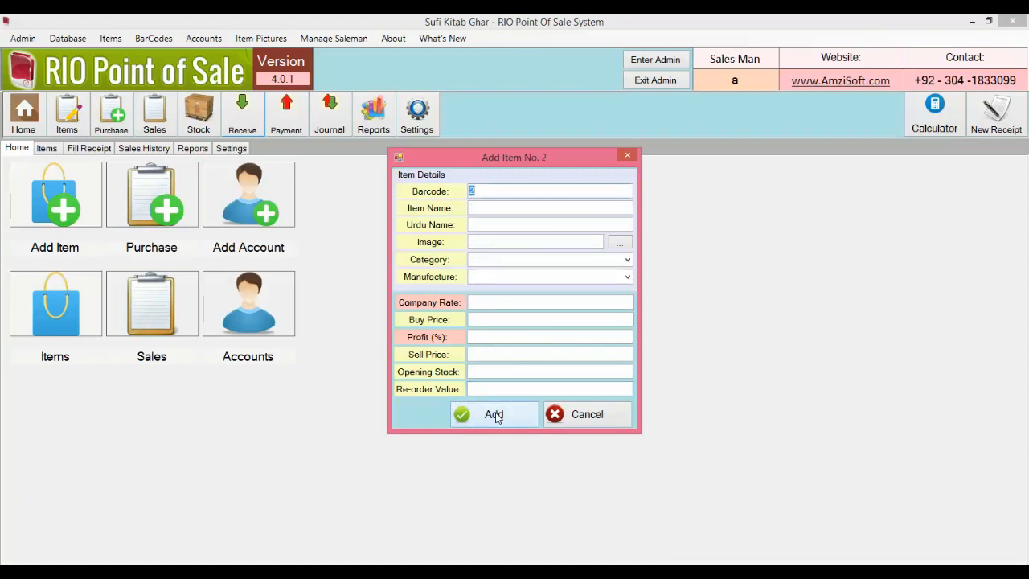
left_click(586, 417)
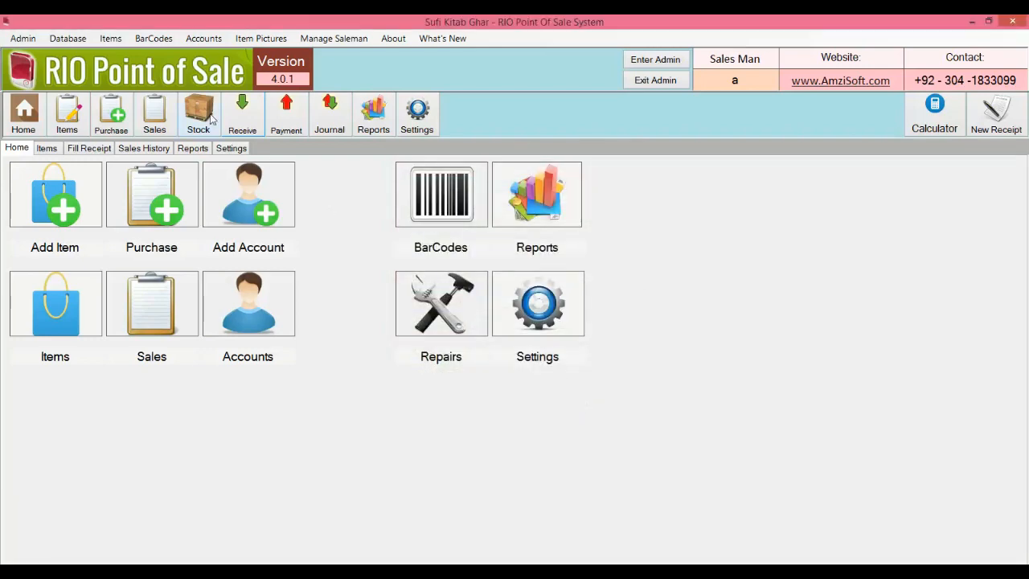
Step: Review Stock Position and the Cake picture, close both, and go to Fill Receipt
left_click(211, 119)
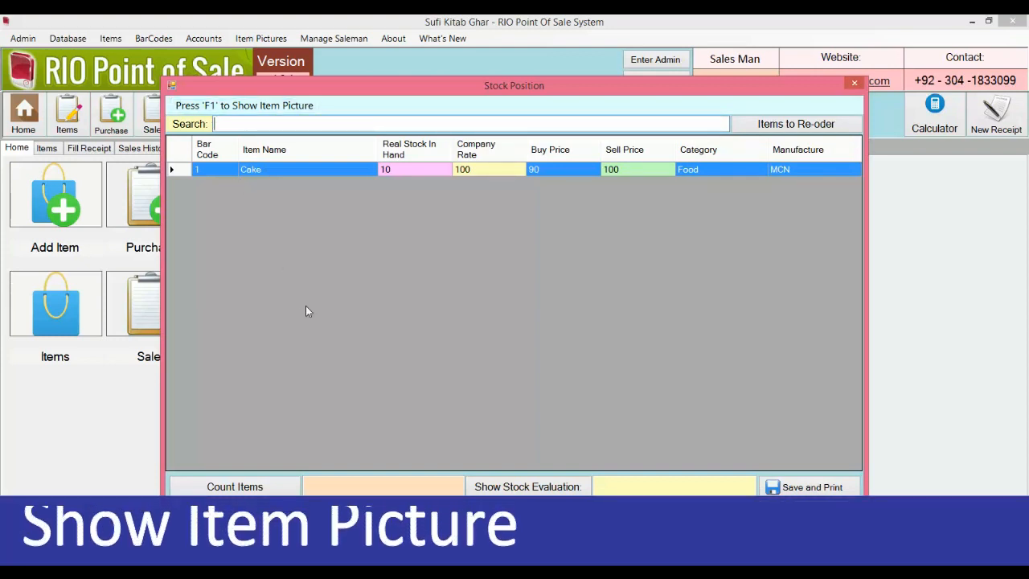
key("F1")
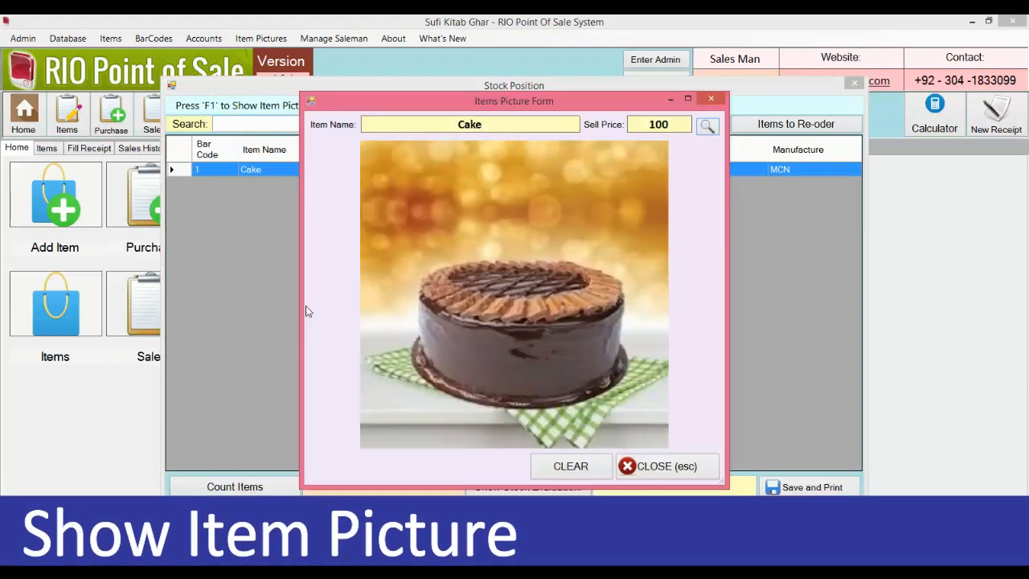
left_click(545, 462)
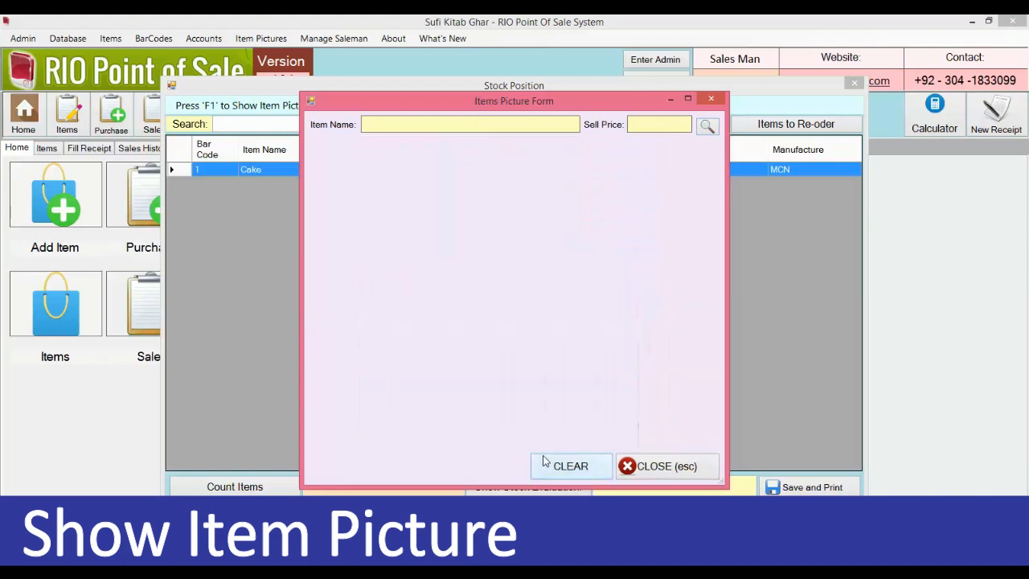
left_click(710, 98)
left_click(854, 84)
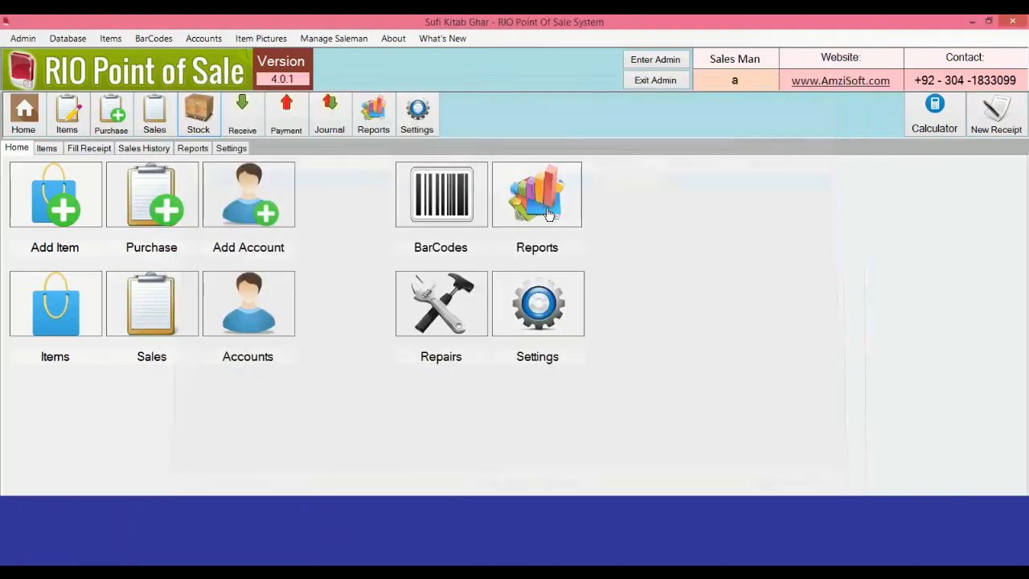
left_click(89, 150)
Step: Sell 9 Cakes (barcode 1) to COUNTER, receive 900 cash, and close the print preview
left_click(222, 170)
left_click(104, 178)
type("1")
key("Return")
key("Return")
key("BackSpace")
type("9")
key("Return")
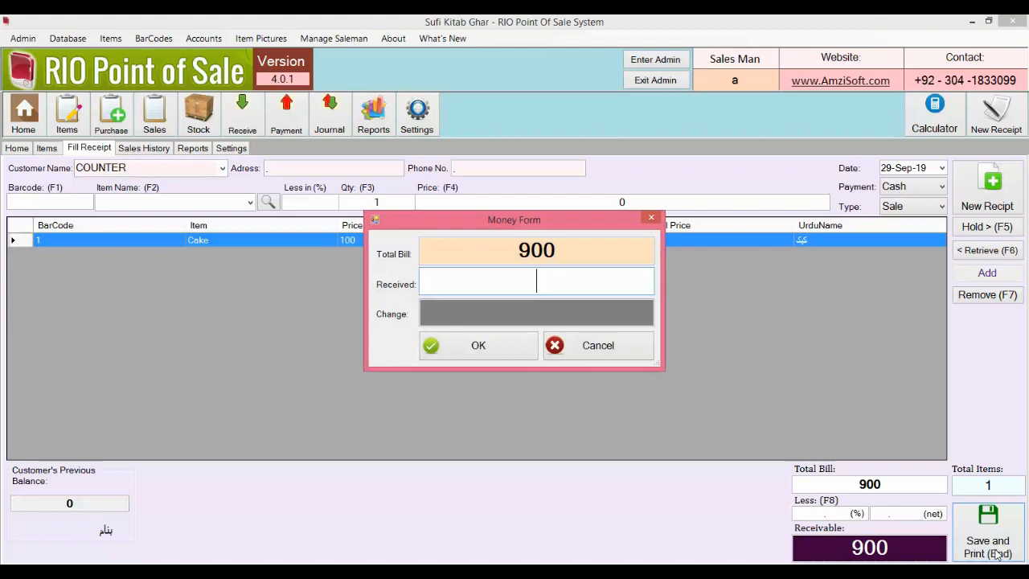
type("900")
key("Return")
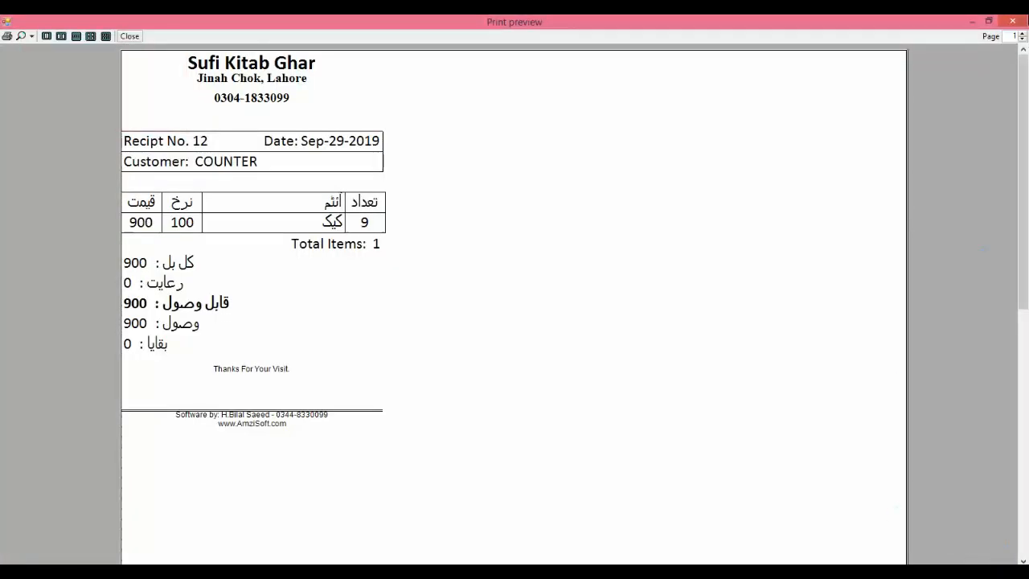
key("Escape")
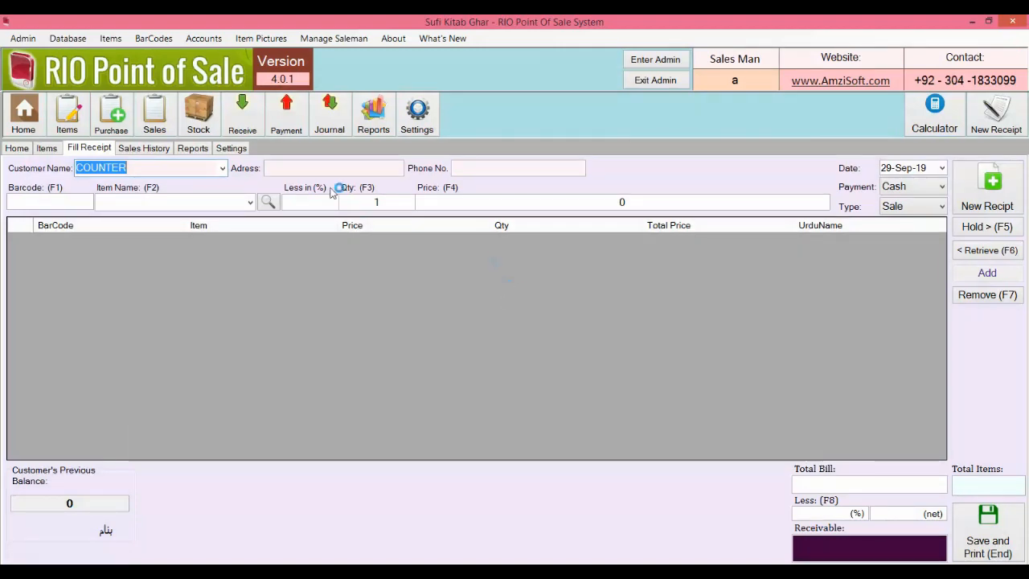
Step: Open Stock Position and bring up the Items to Re-order options
left_click(202, 125)
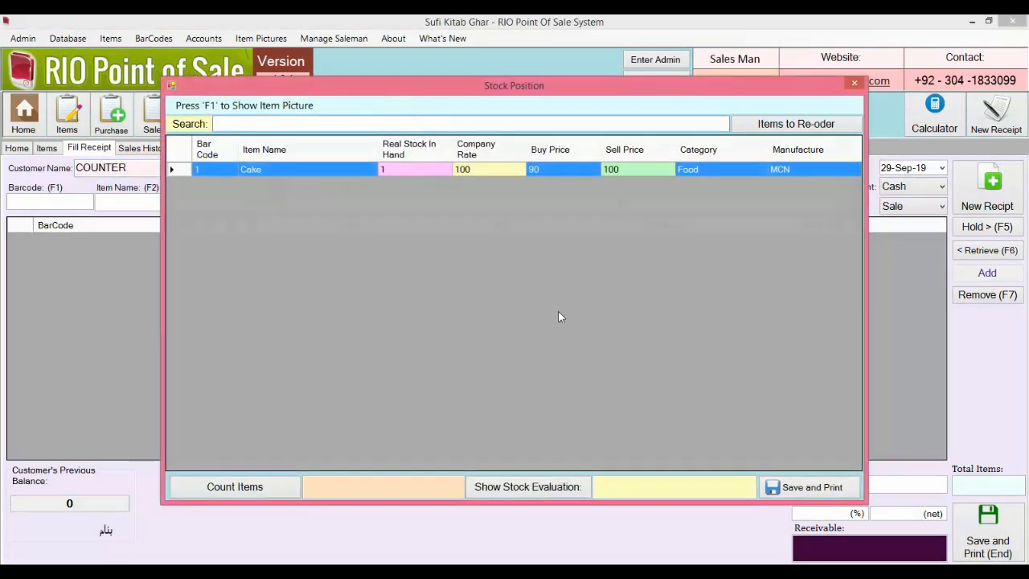
left_click(824, 124)
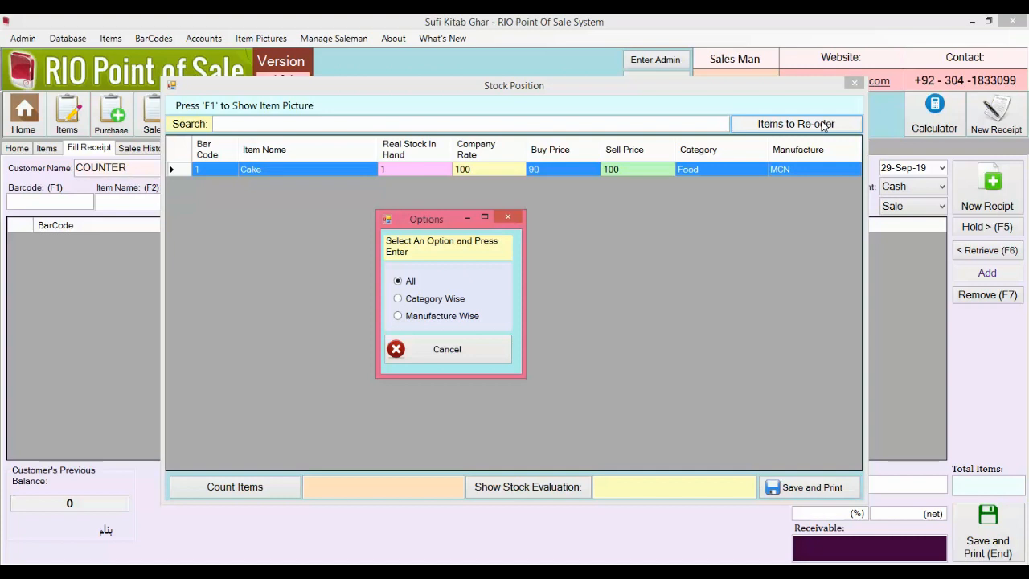
Step: List all re-order items and select Cake (stock 1, re-order 2, difference 1)
key("Return")
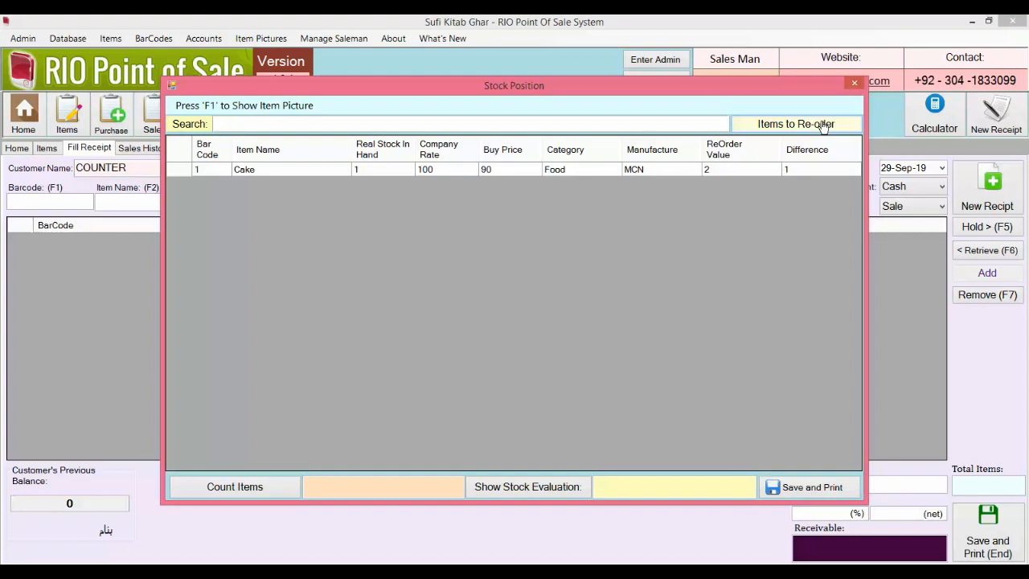
left_click(632, 173)
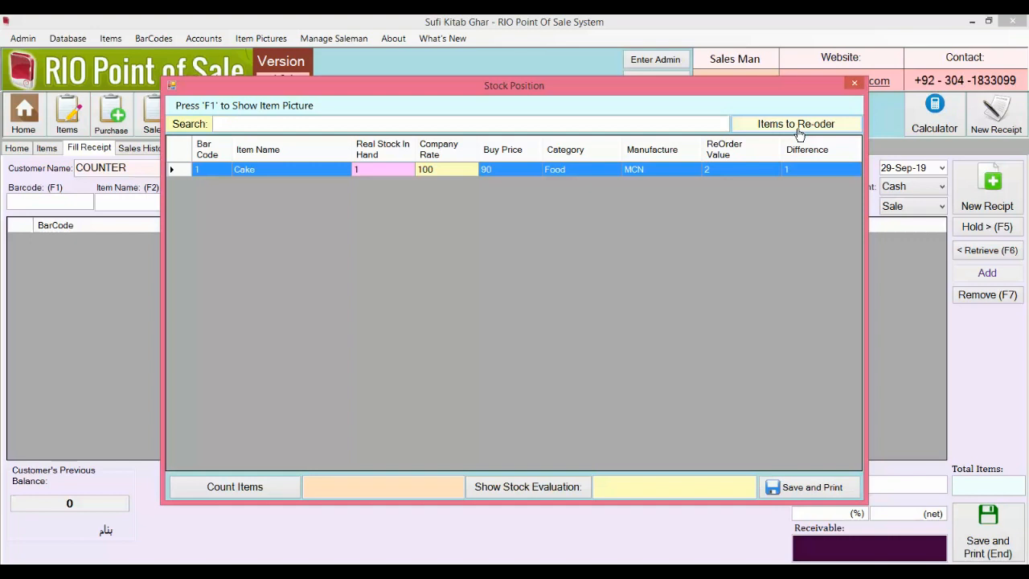
Step: Save the stock position report as a PDF, view it, then open Settings
left_click(807, 487)
key("Return")
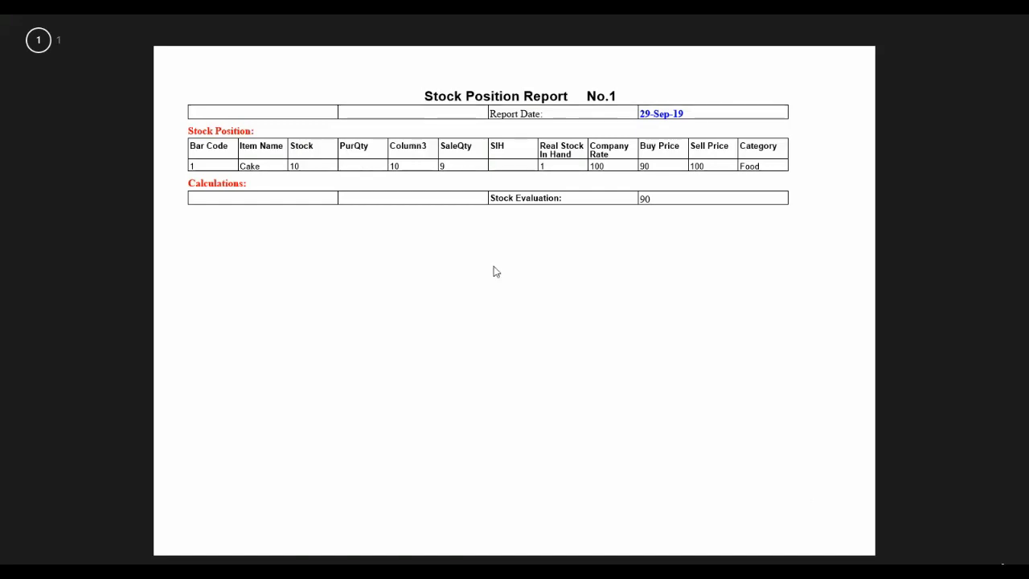
left_click(21, 37)
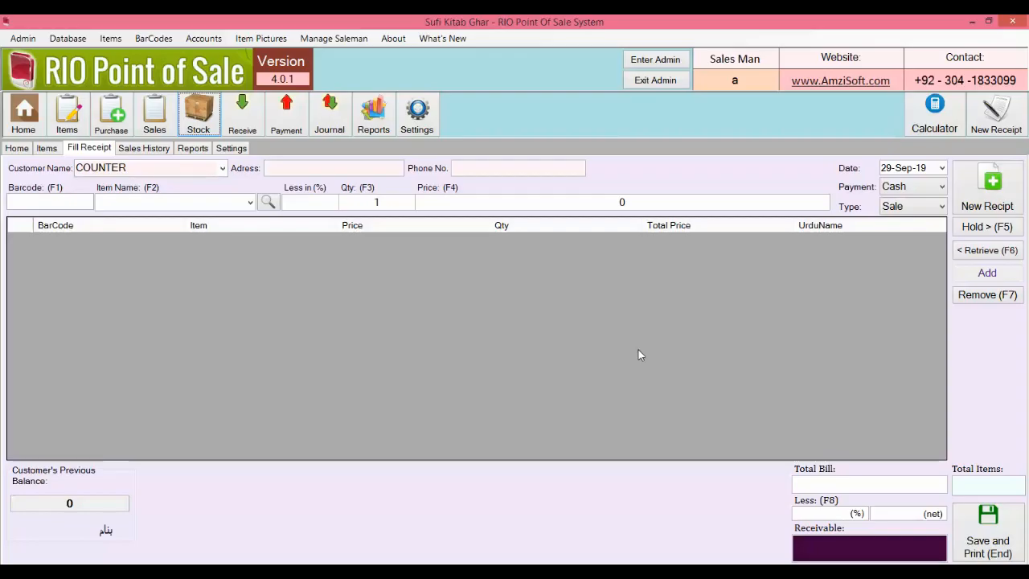
left_click(232, 151)
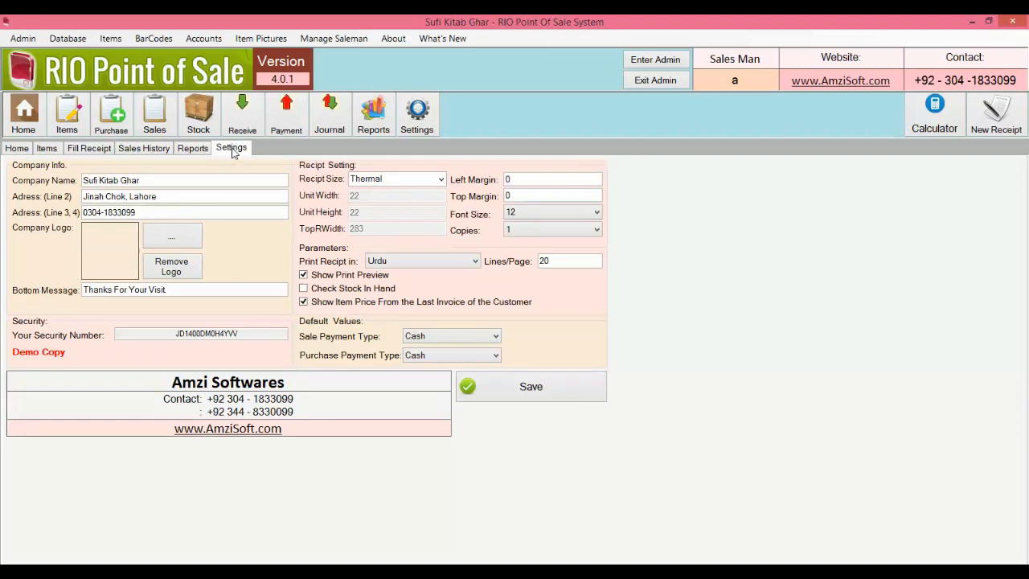
Step: Switch the receipt size to A4 and reopen receipt 12 from the sales history
left_click(441, 180)
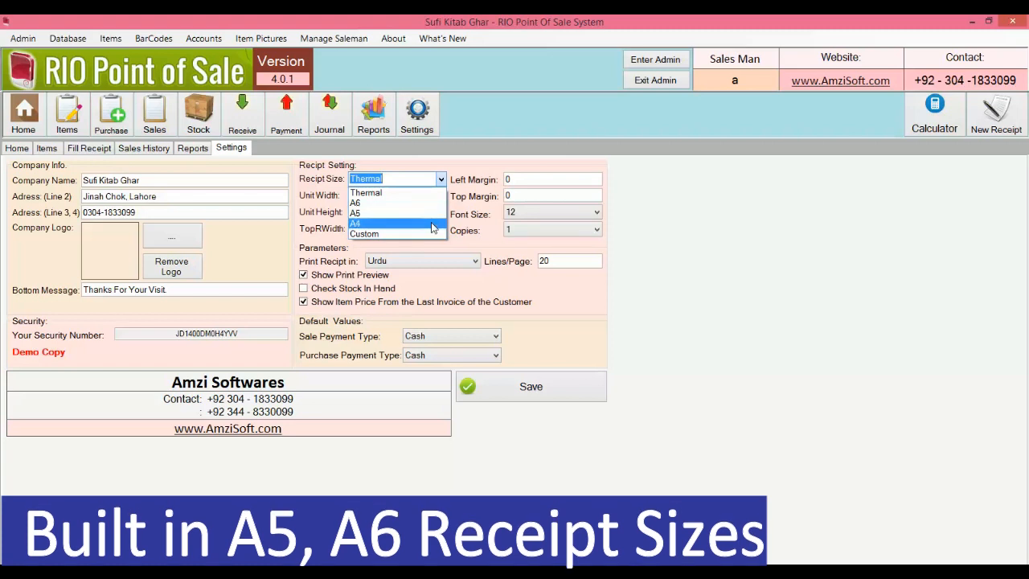
left_click(432, 228)
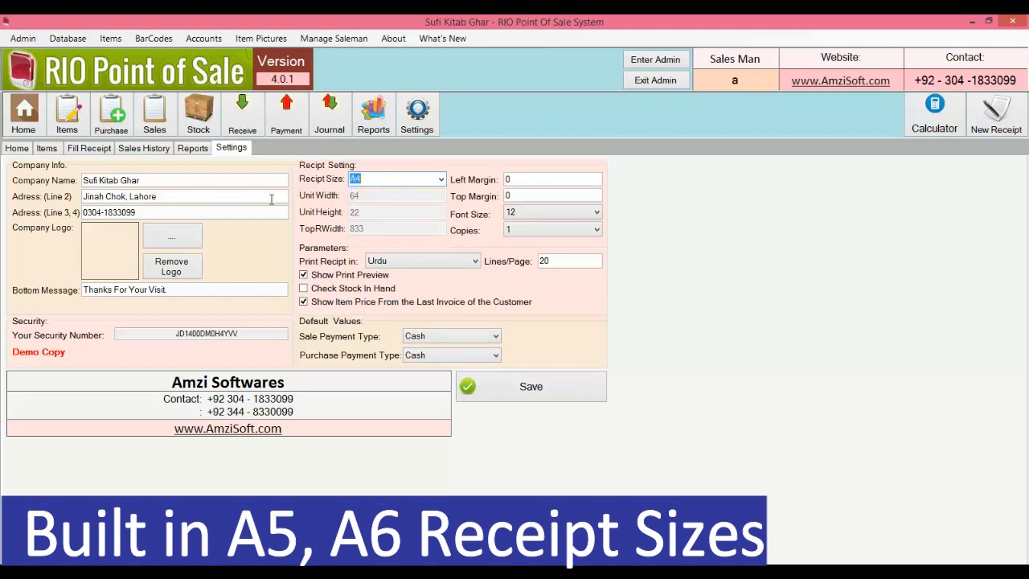
left_click(145, 151)
double_click(166, 206)
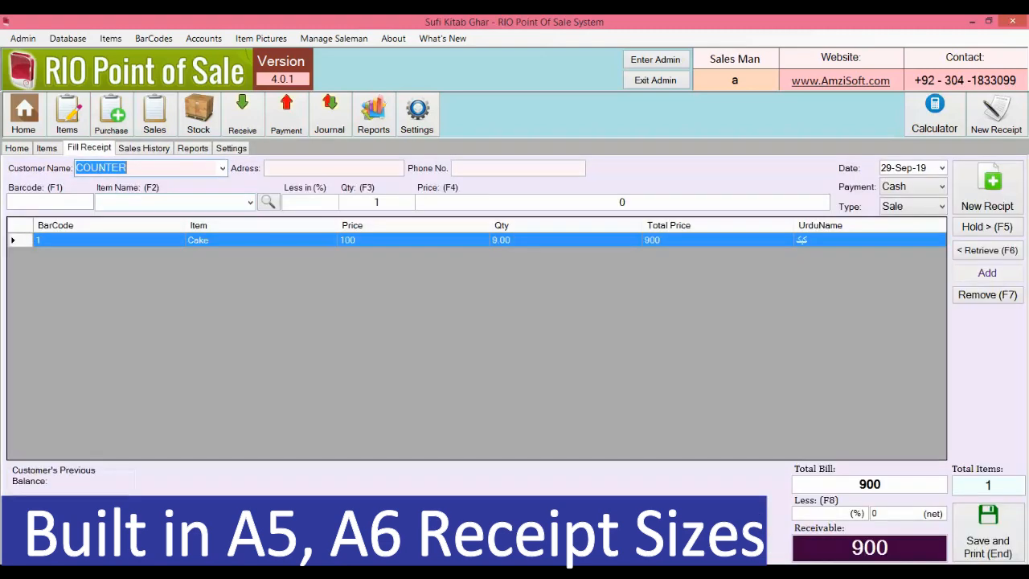
Step: Reprint receipt 12 with 90 received and 810 change, then go to Reports
key("End")
type("90")
key("Return")
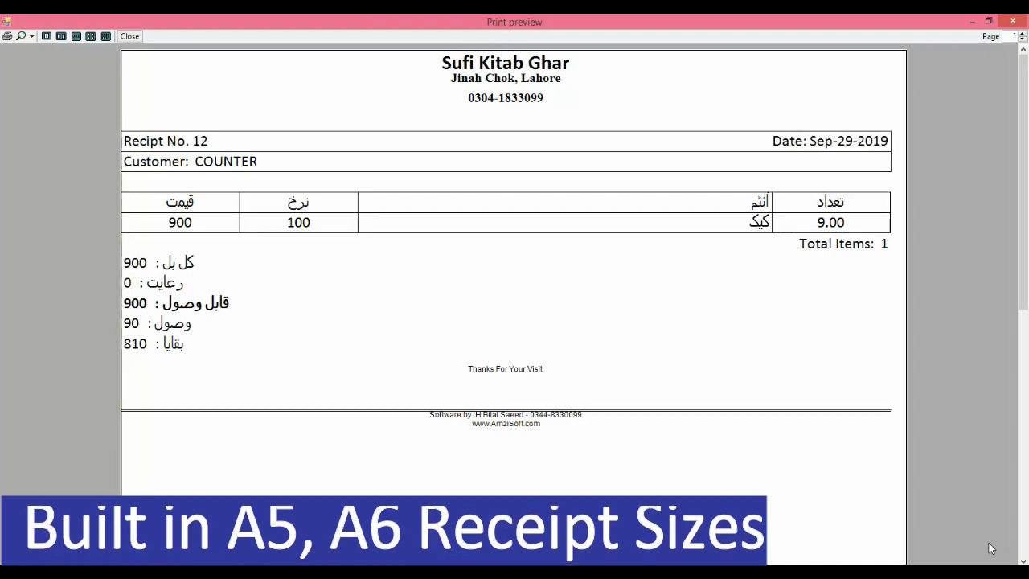
left_click(1013, 22)
left_click(183, 151)
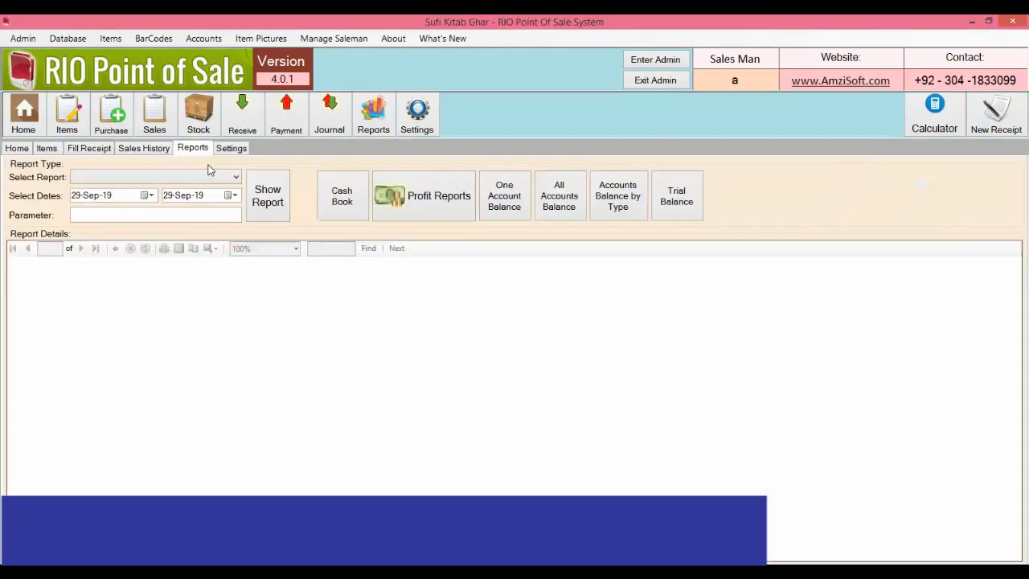
Step: Set receipts to print in English and save the settings
left_click(236, 151)
left_click(430, 263)
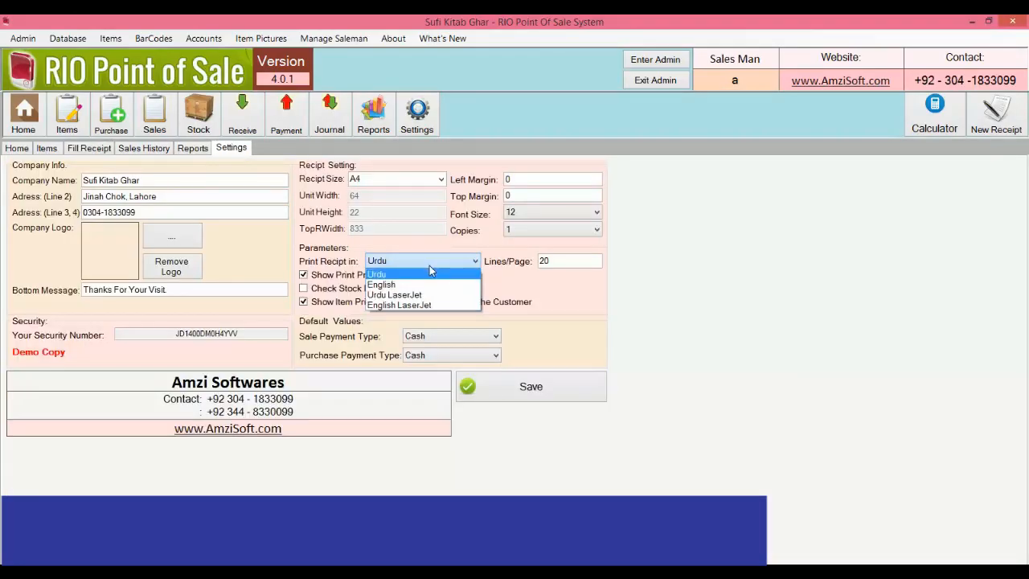
left_click(426, 275)
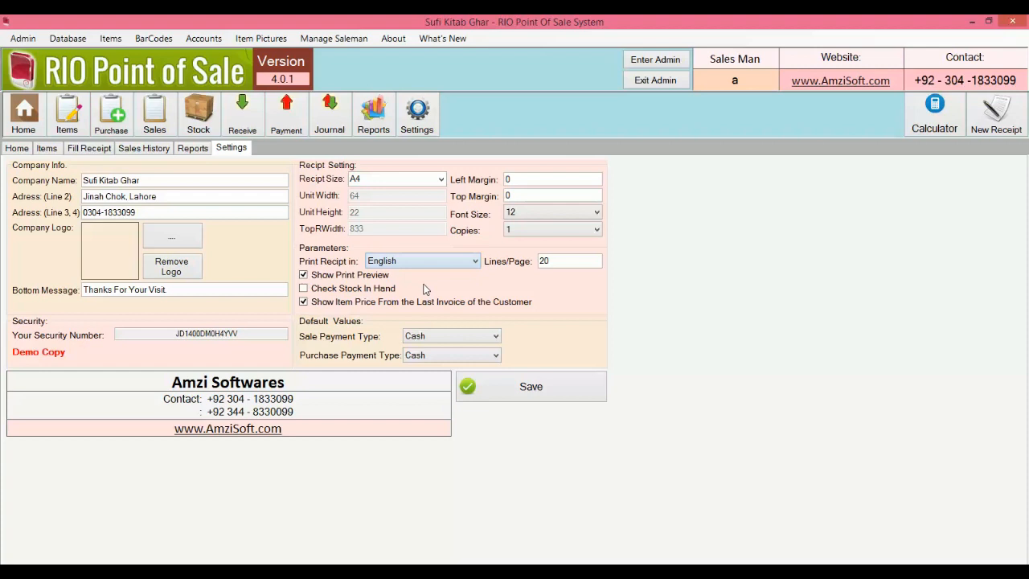
left_click(508, 385)
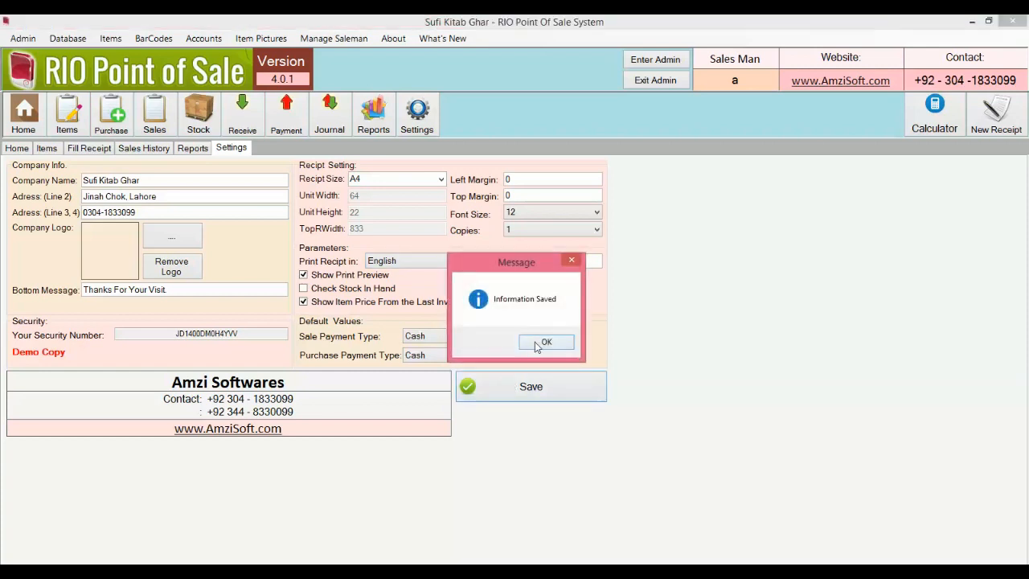
left_click(538, 346)
Step: Reprint Cake receipt 12 with 900 received and no change due
left_click(141, 149)
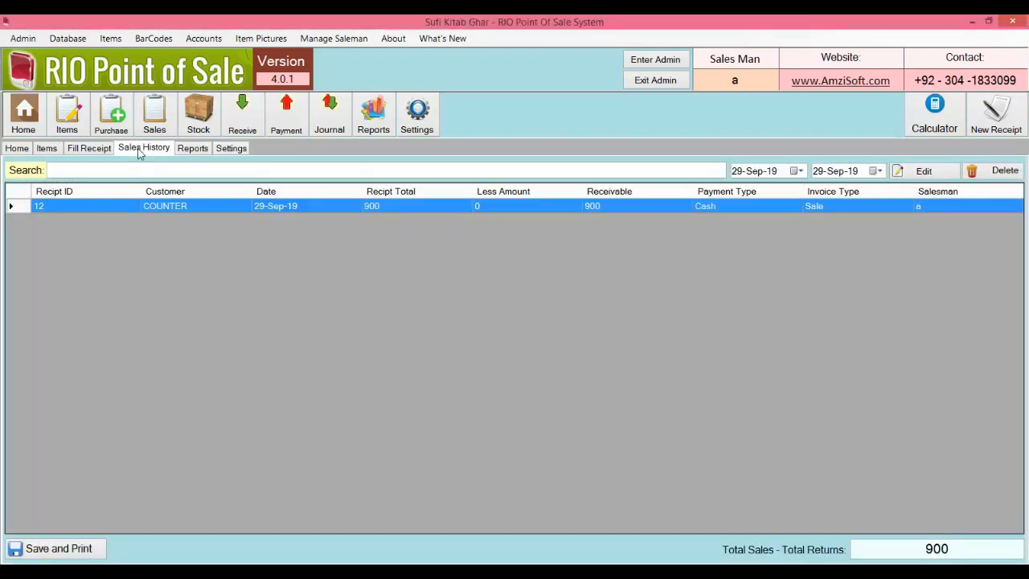
double_click(138, 206)
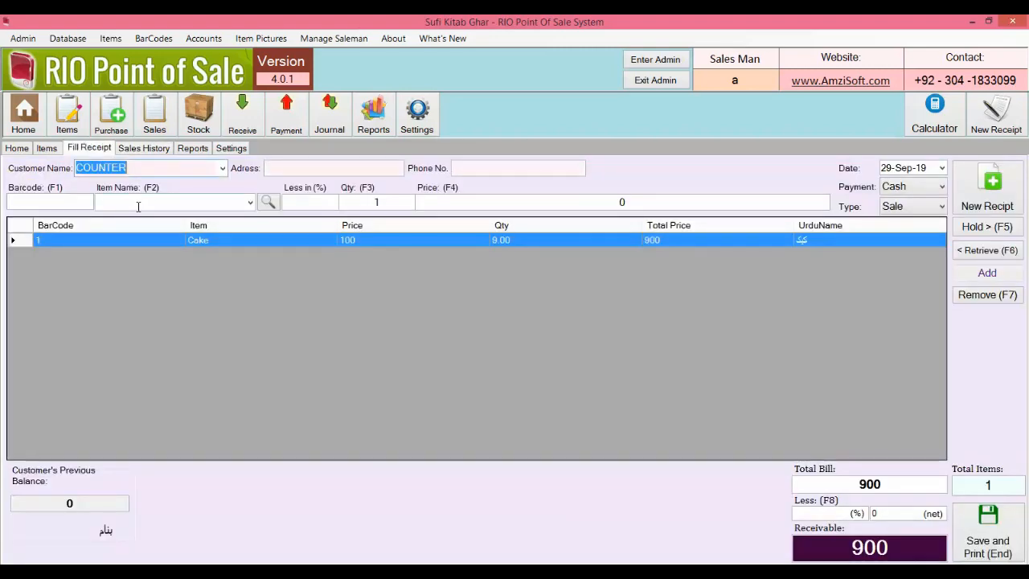
left_click(1009, 532)
type("900")
key("Return")
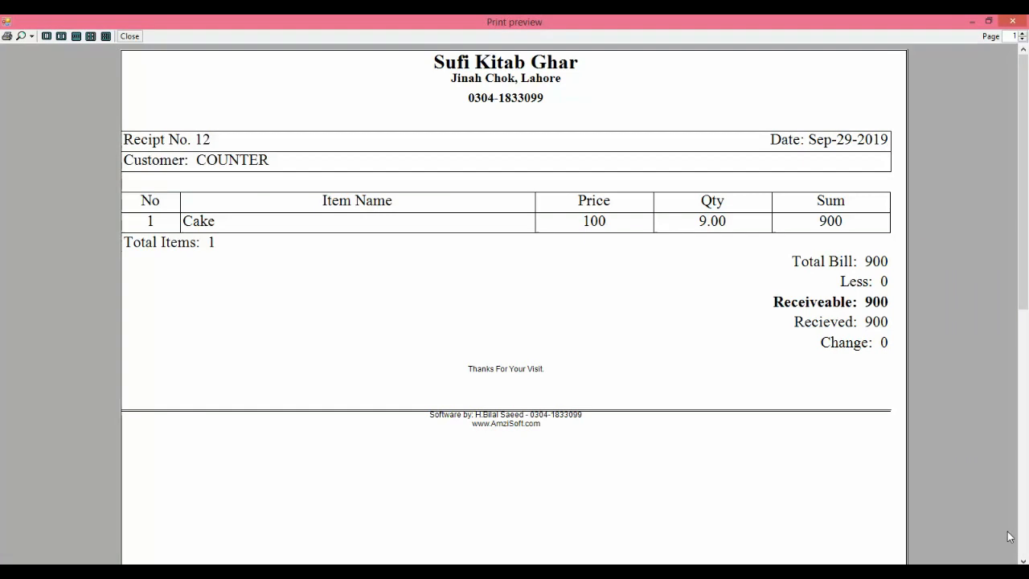
left_click(1012, 22)
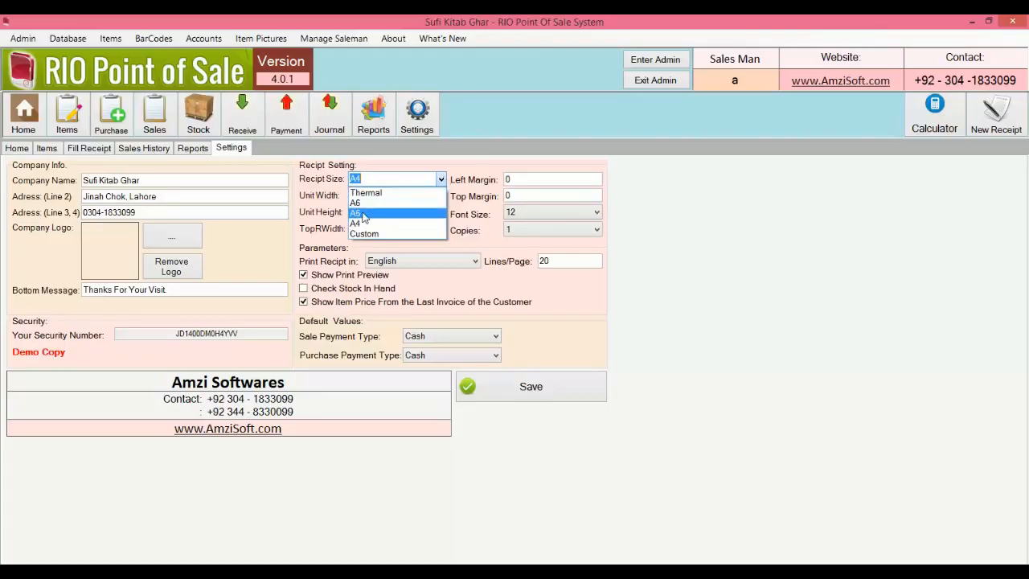
Step: Save A5 as the receipt size in Settings
left_click(378, 213)
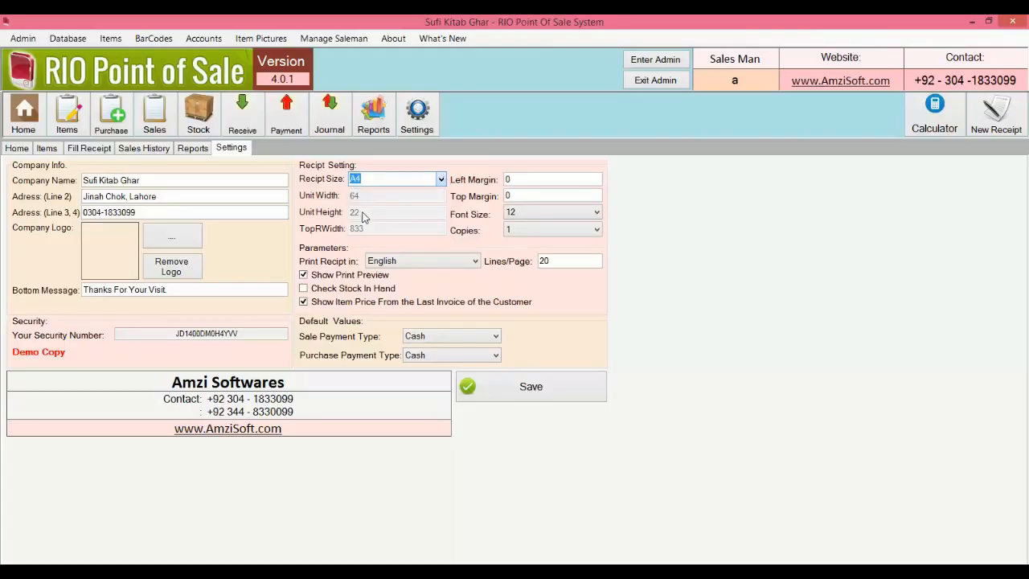
left_click(551, 393)
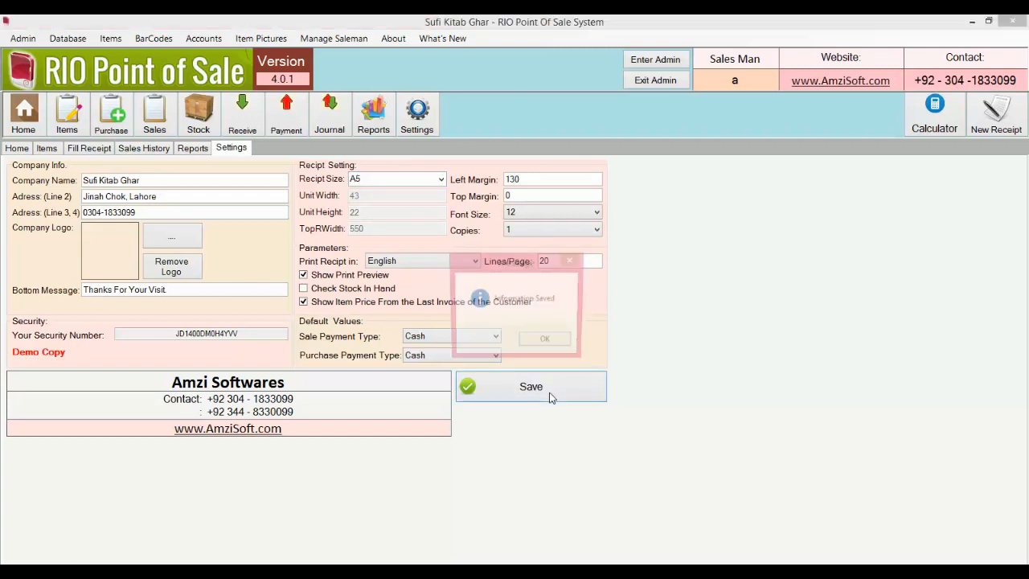
left_click(547, 343)
Step: Reopen receipt 12 and reprint it with 900 received
left_click(147, 151)
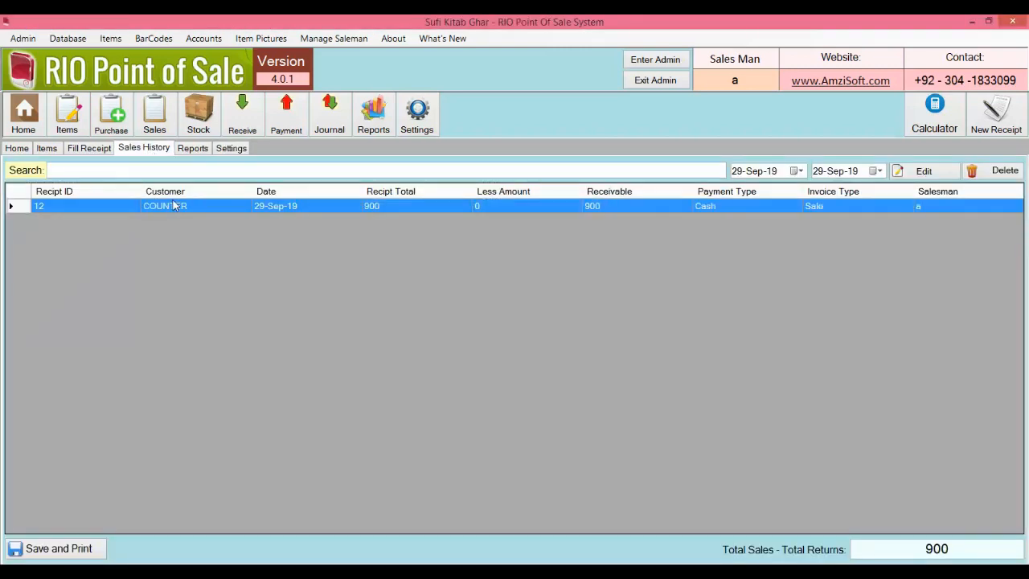
double_click(172, 206)
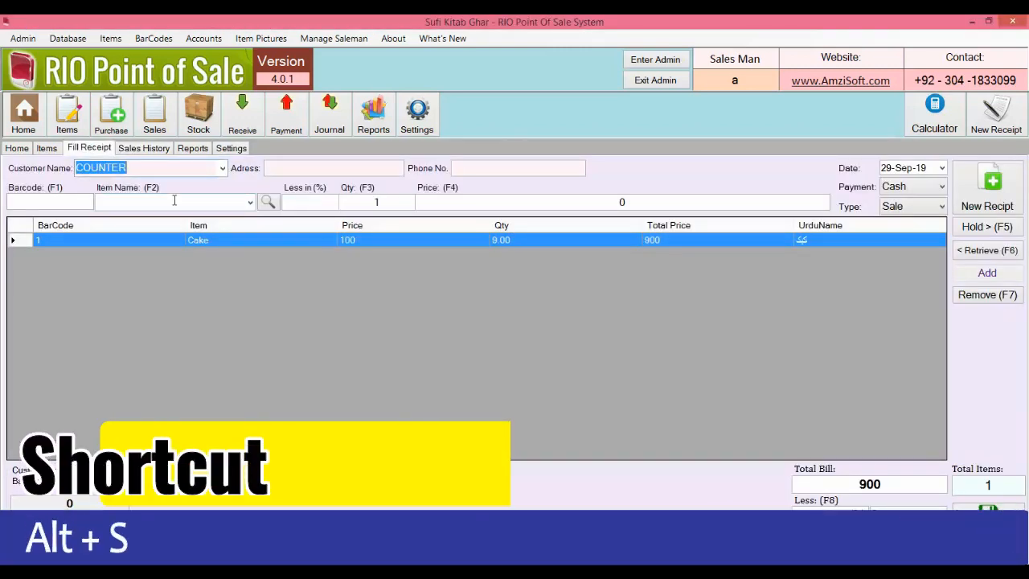
key("alt+s")
type("900")
key("Return")
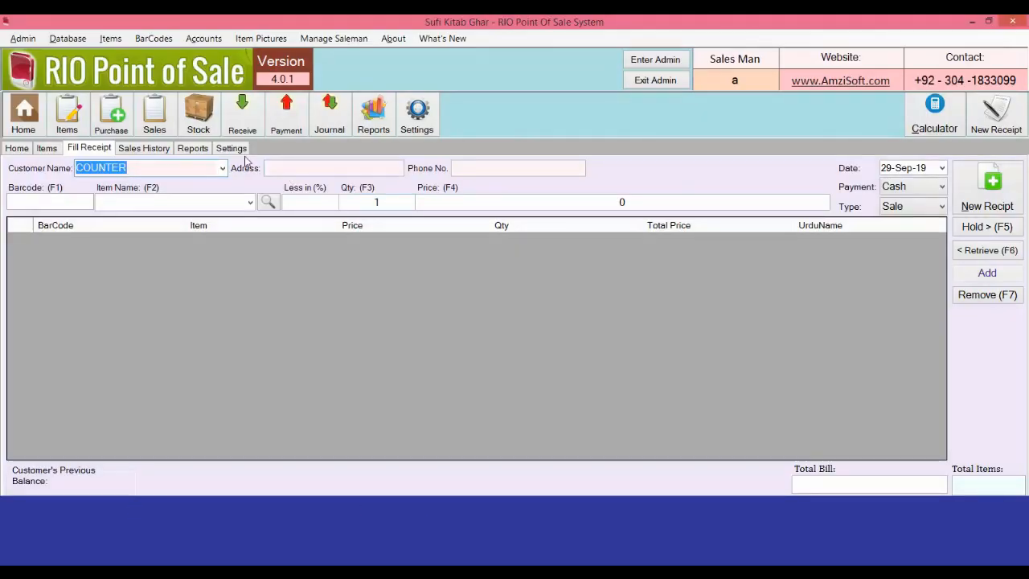
left_click(232, 149)
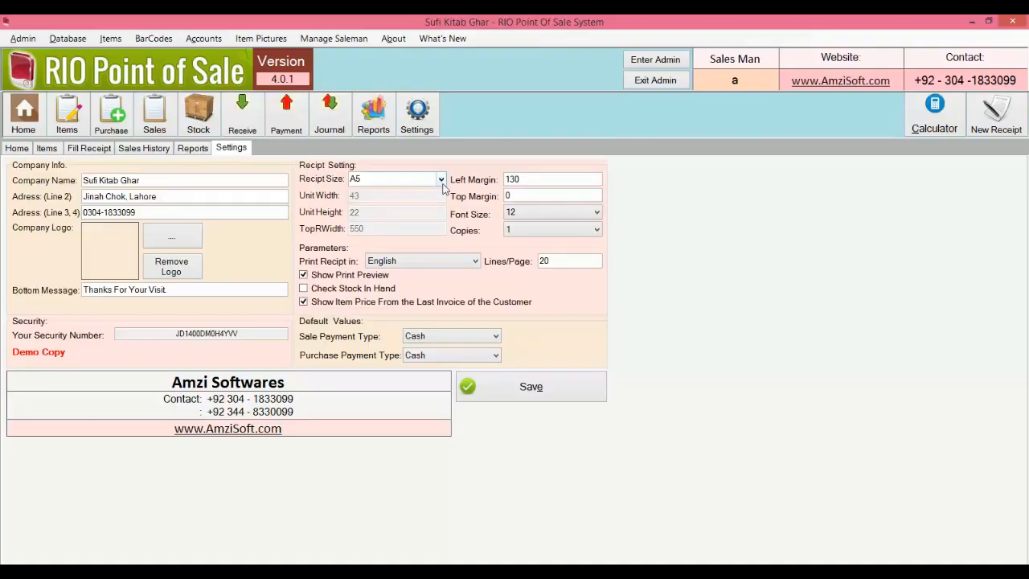
Step: Save A6 as the receipt size
left_click(418, 179)
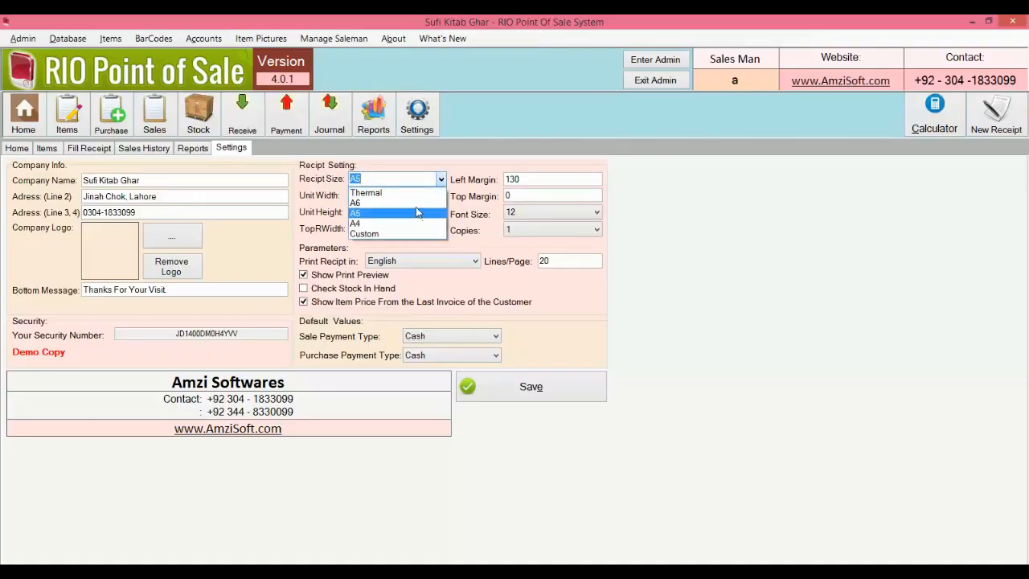
left_click(415, 204)
left_click(515, 384)
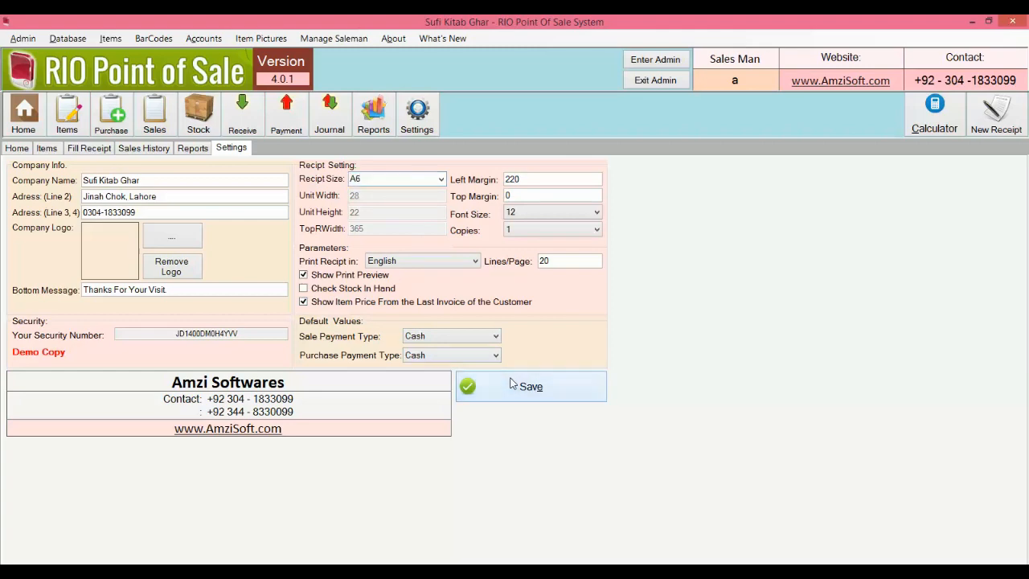
left_click(542, 341)
Step: Reprint receipt 12 with 900 received in the A6 layout, then return to Settings
left_click(157, 148)
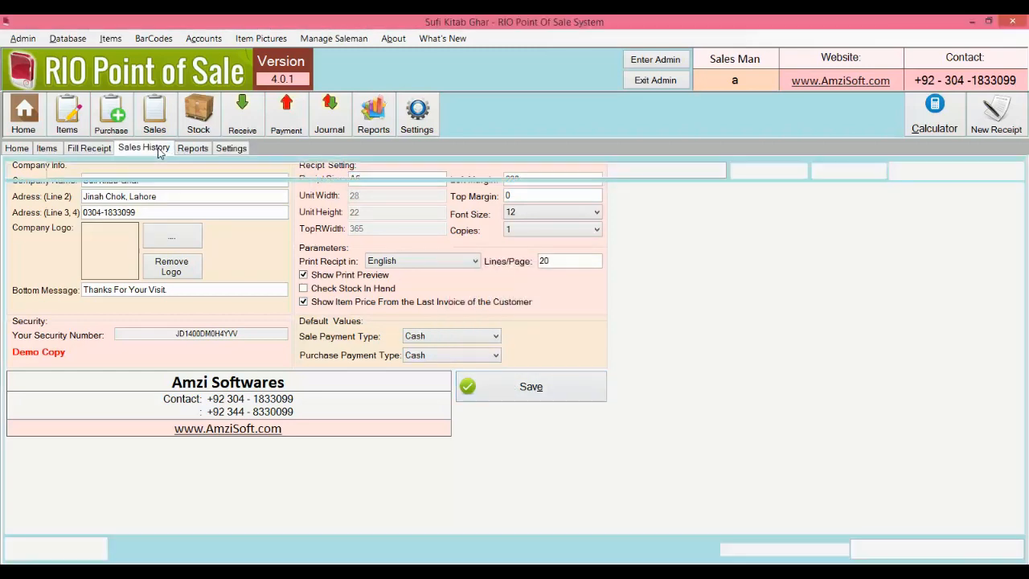
double_click(162, 205)
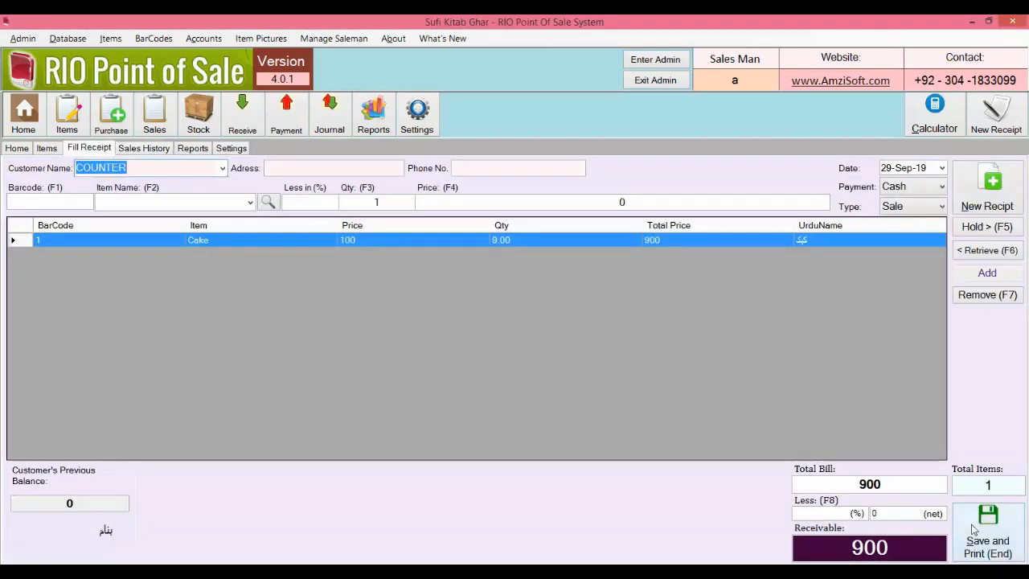
key("End")
type("900")
key("Return")
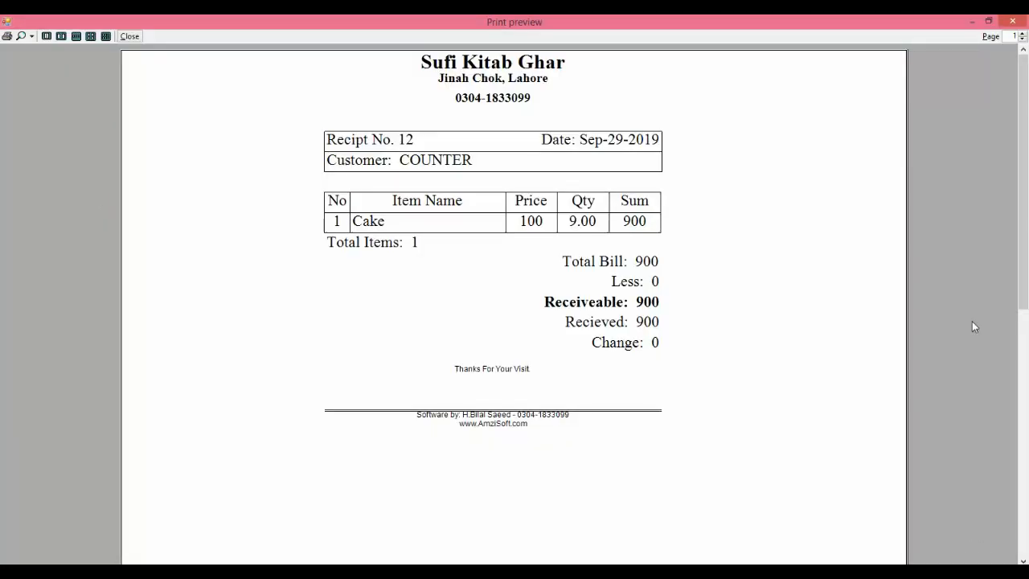
left_click(1013, 21)
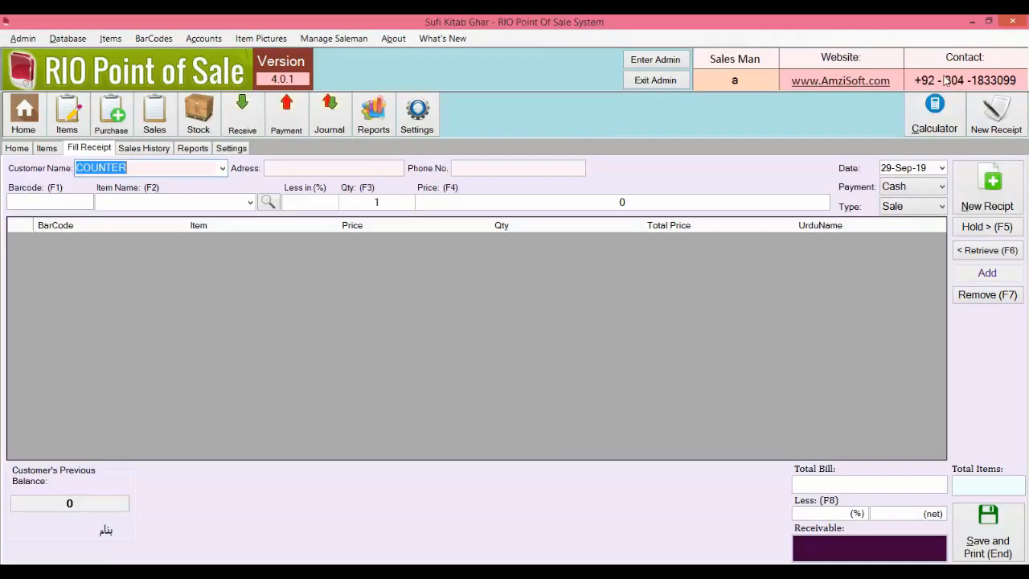
left_click(216, 152)
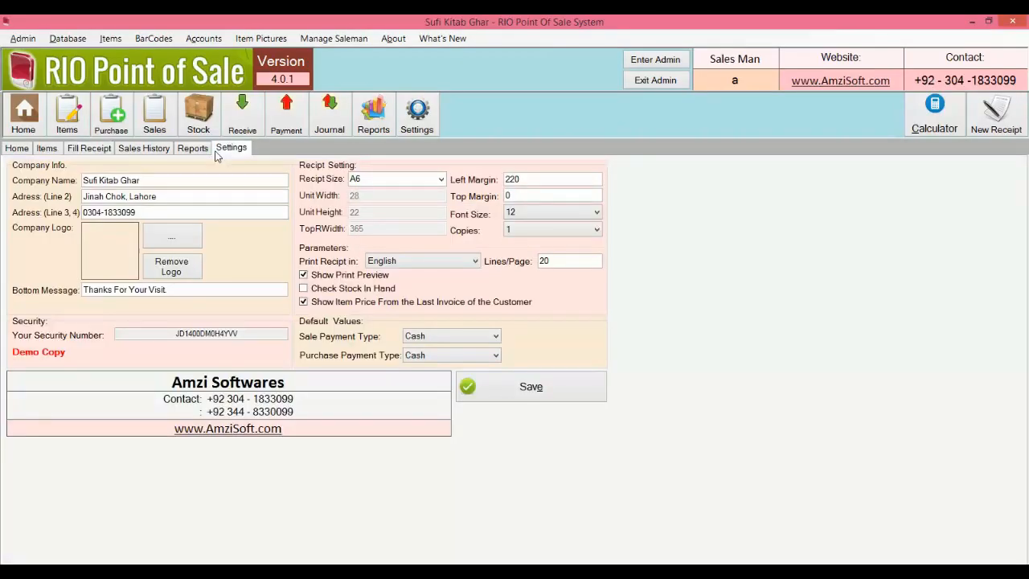
Step: Choose the English LaserJet print format and A4 receipt size, then save
left_click(475, 263)
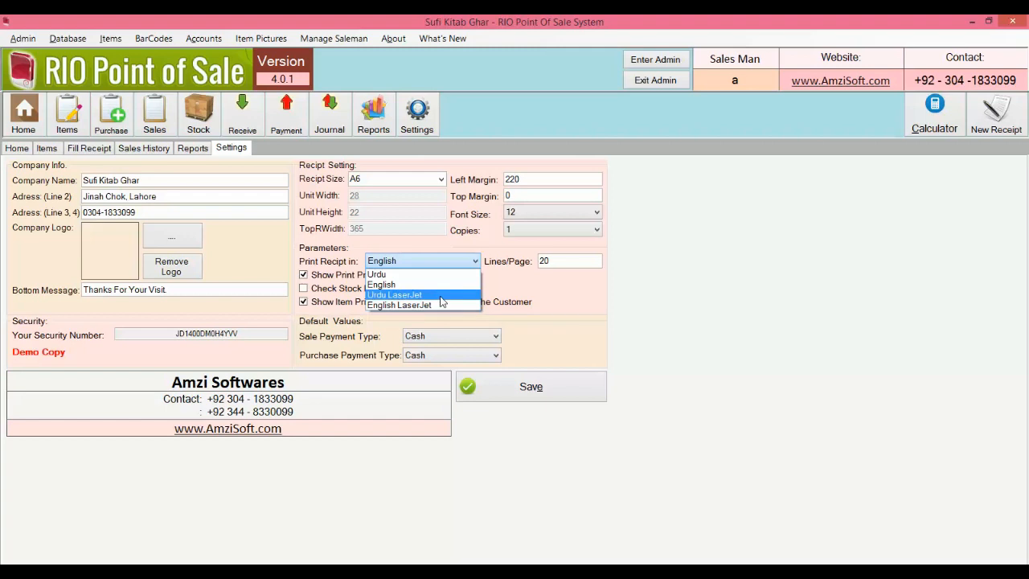
left_click(442, 306)
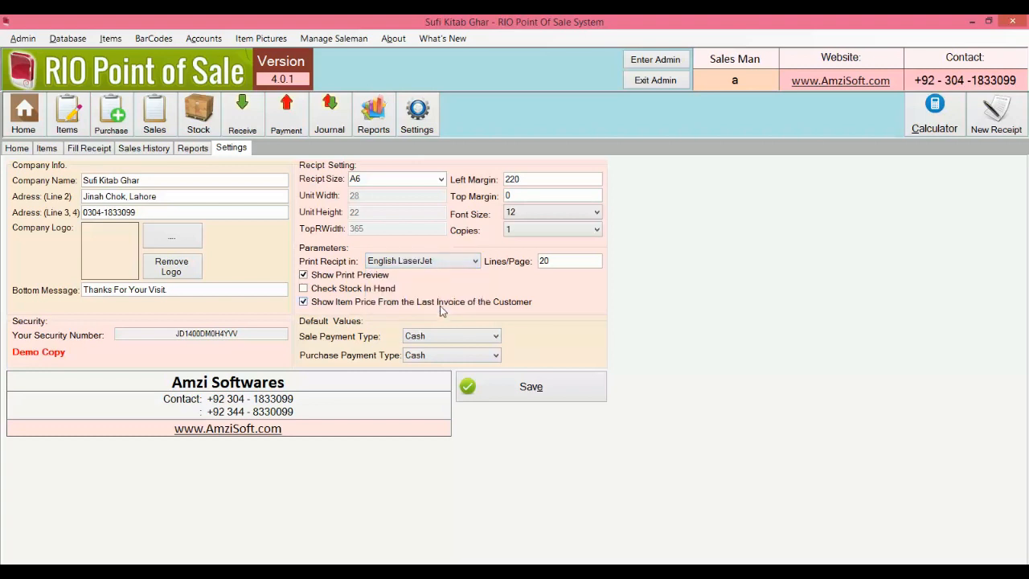
left_click(441, 179)
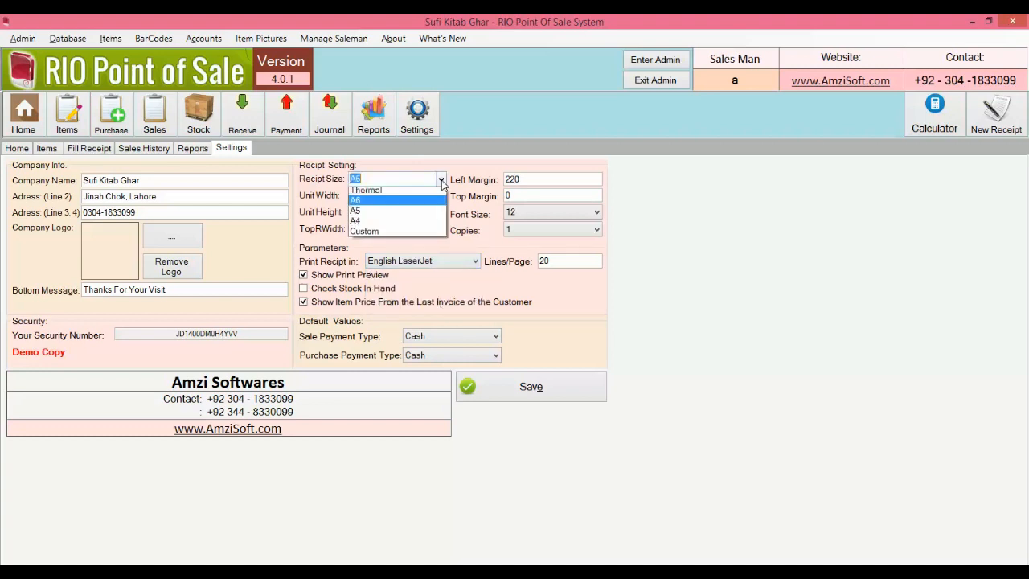
left_click(424, 223)
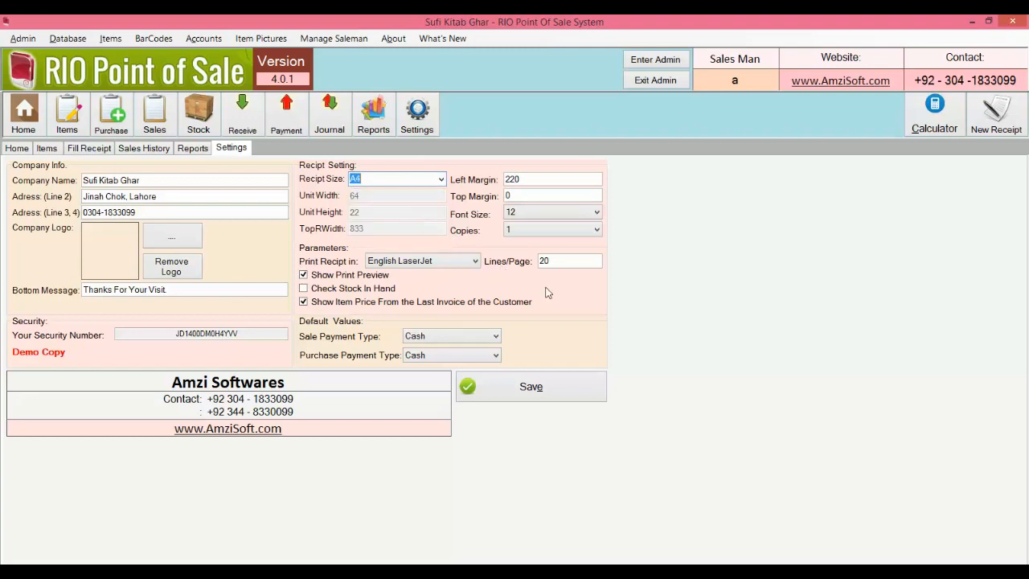
left_click(563, 263)
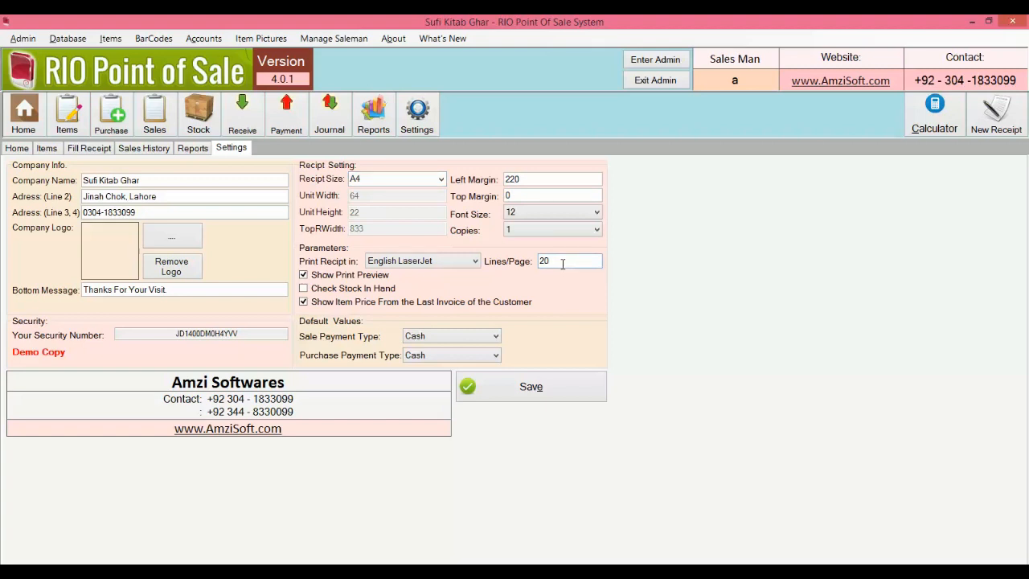
left_click(531, 388)
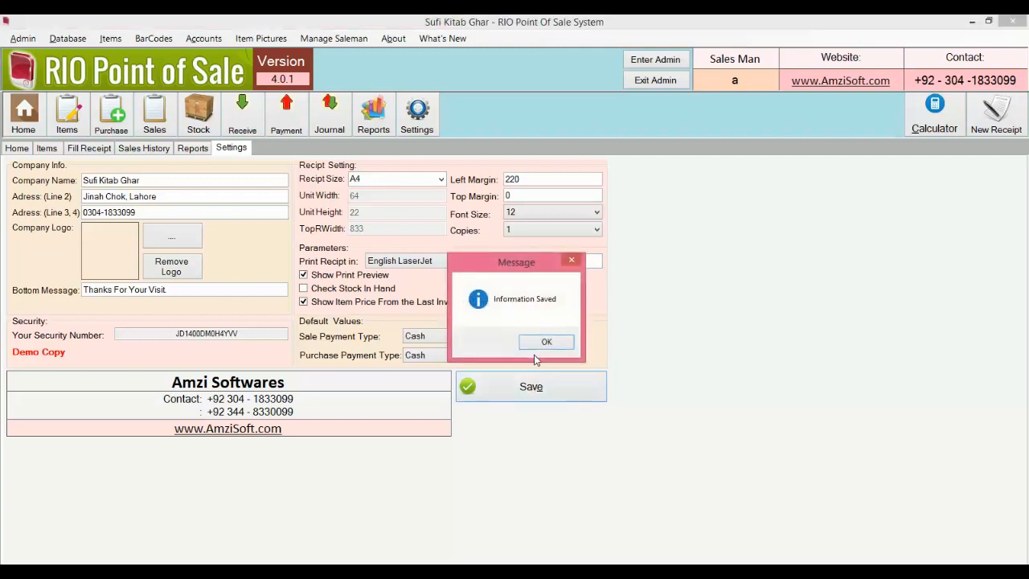
left_click(545, 342)
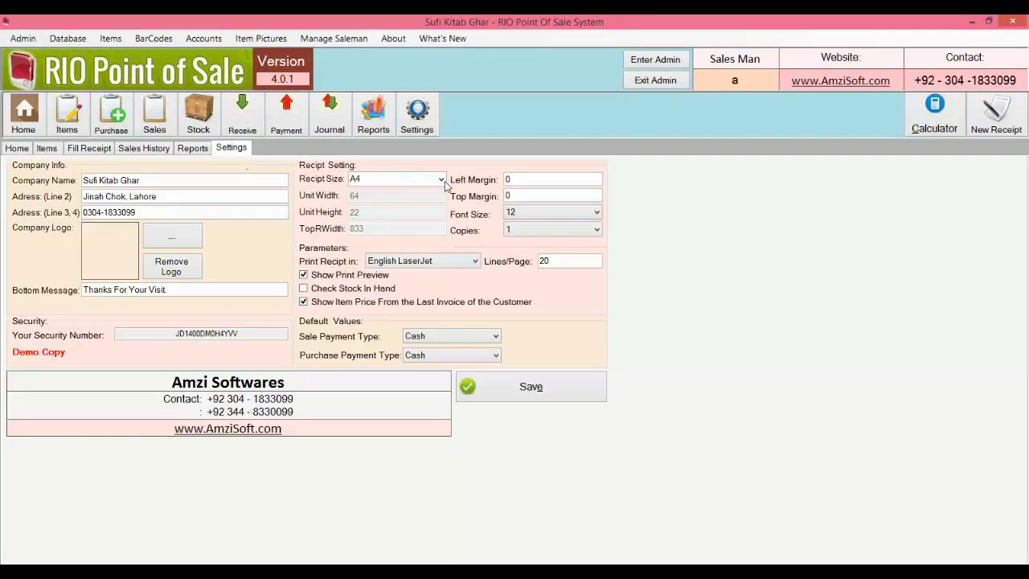
Step: Save an A5 receipt size with 15 lines per page
left_click(444, 184)
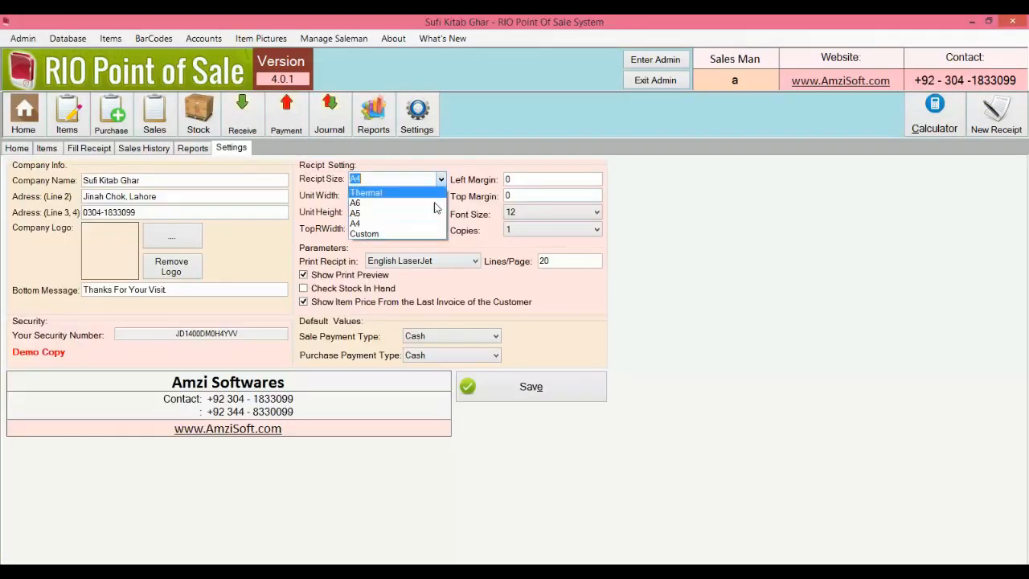
left_click(378, 221)
double_click(562, 261)
type("15")
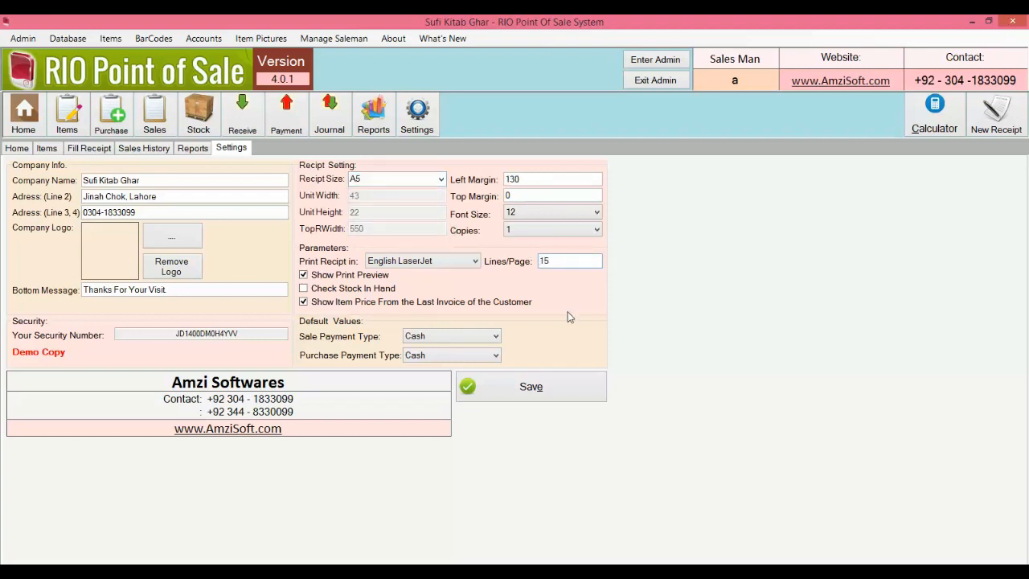
left_click(571, 395)
left_click(550, 349)
Step: Zoom the invoice 12 preview out, then to 100%, and close it
left_click(31, 37)
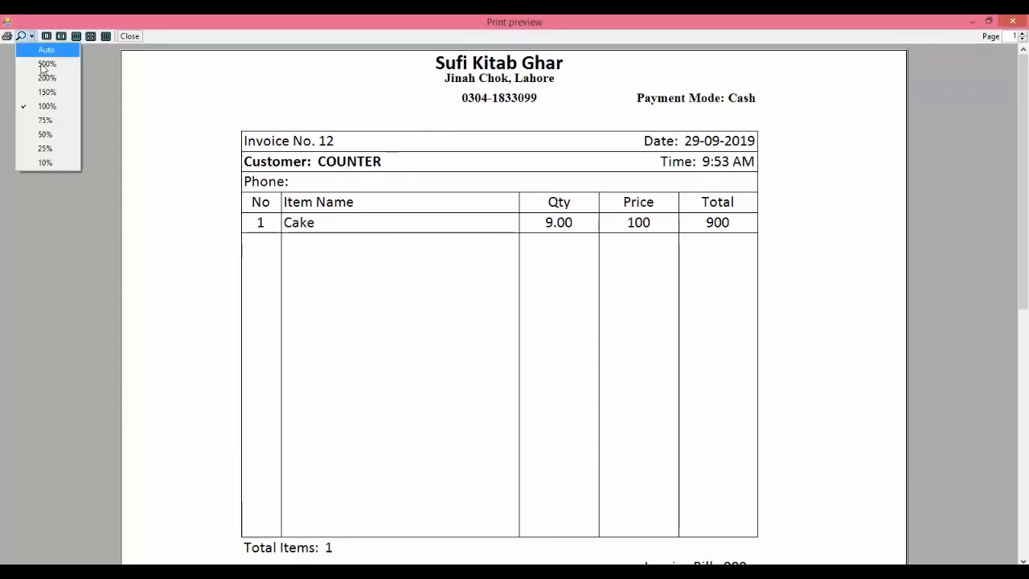
left_click(45, 134)
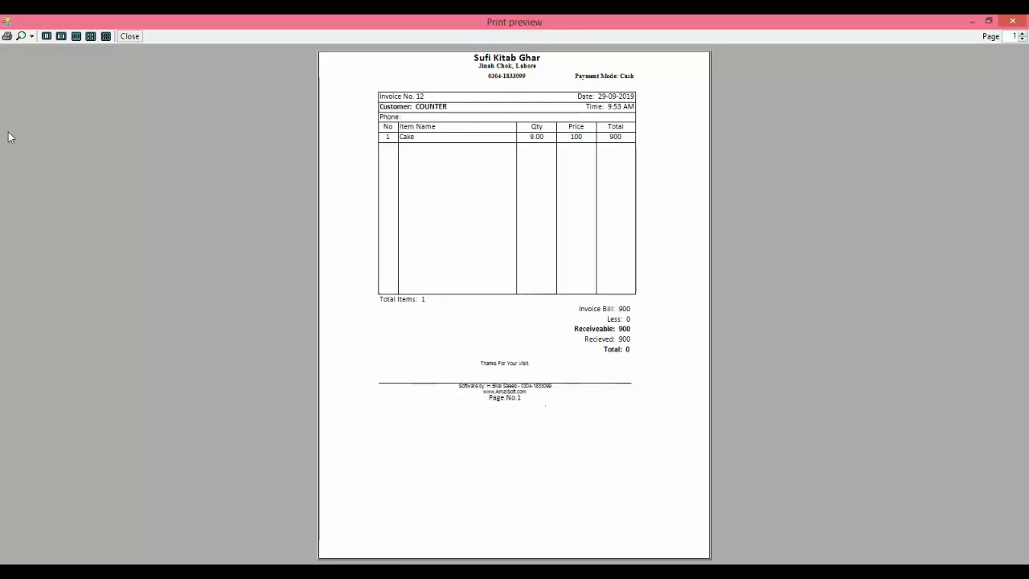
left_click(31, 37)
left_click(44, 103)
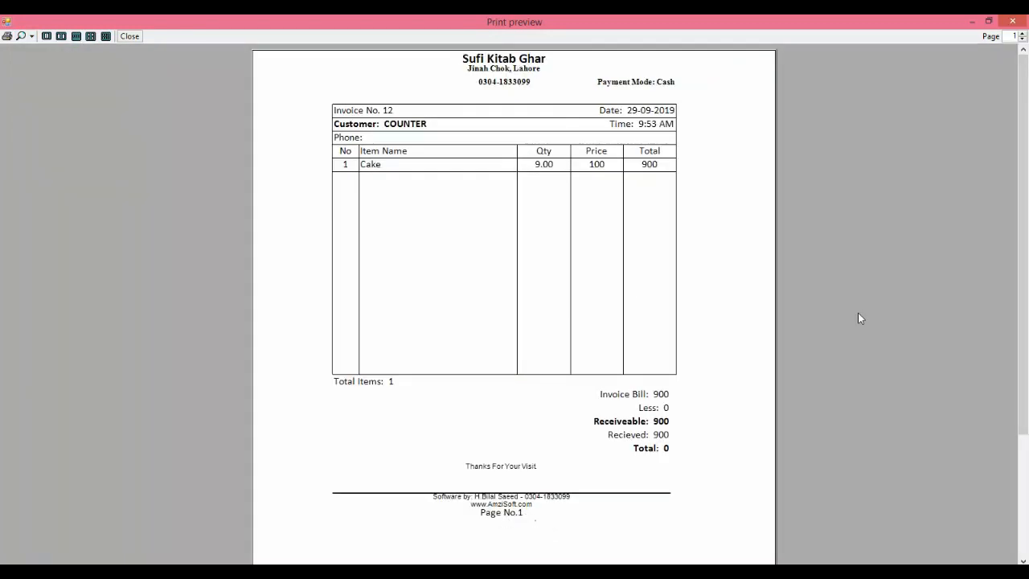
left_click(1013, 22)
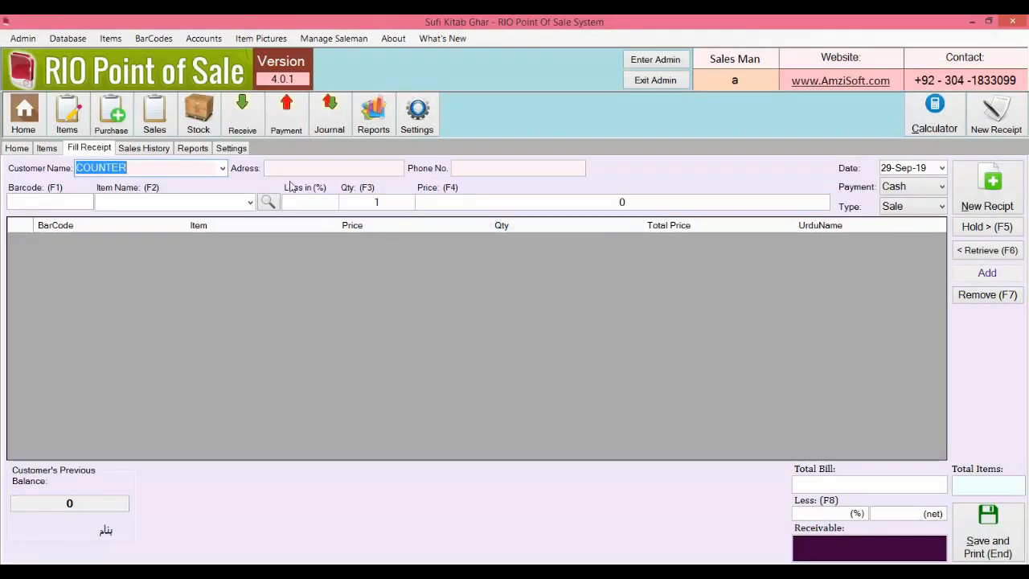
Step: Keep the English LaserJet format, turn off print preview, and save the settings
left_click(205, 148)
left_click(231, 150)
left_click(442, 261)
left_click(441, 245)
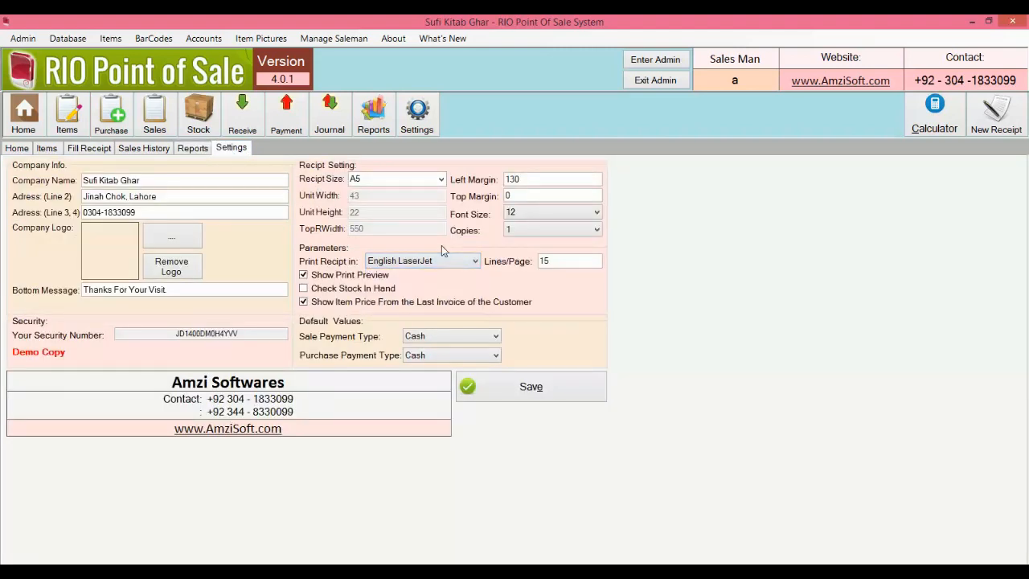
left_click(303, 276)
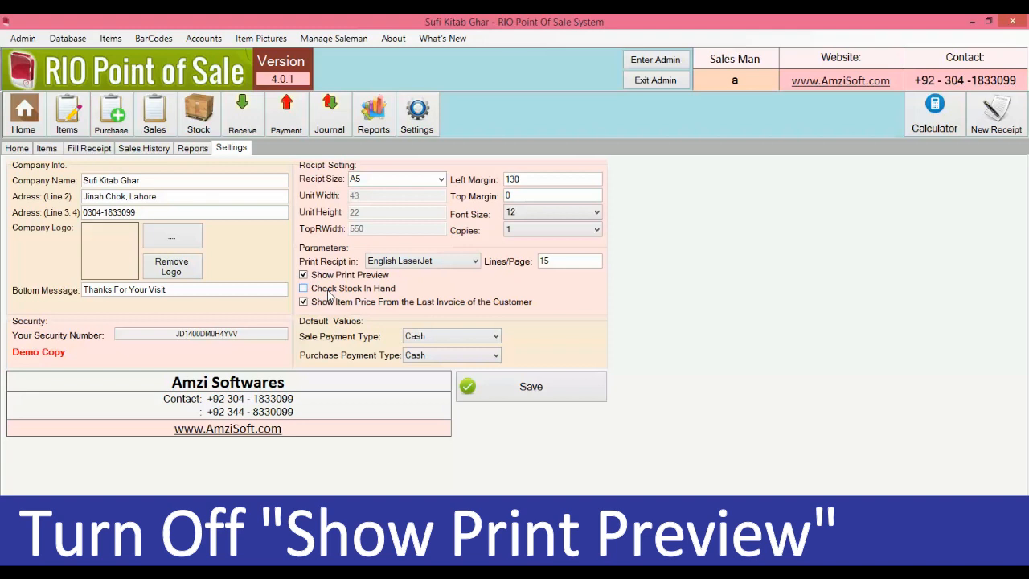
left_click(325, 277)
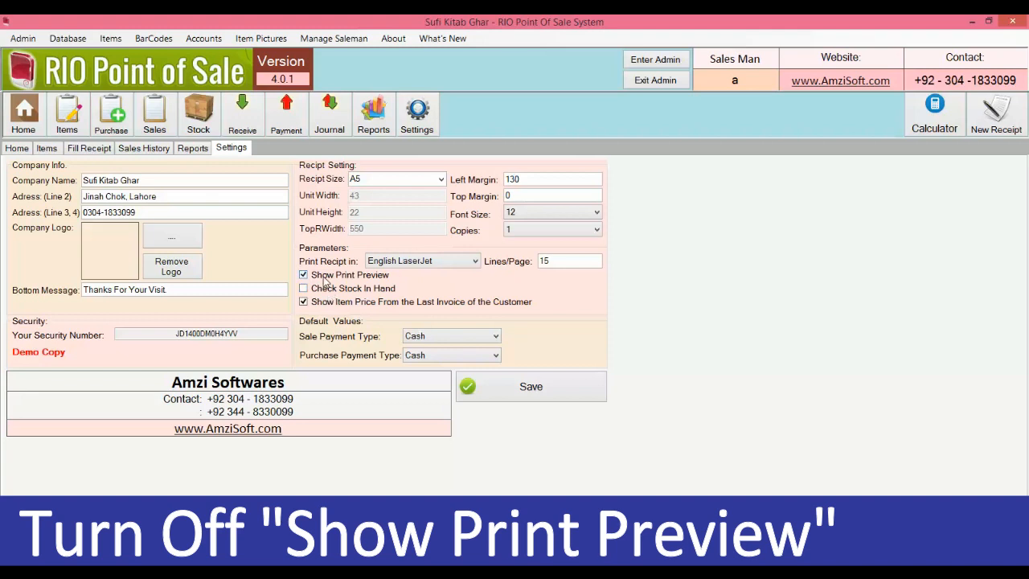
left_click(545, 399)
left_click(544, 345)
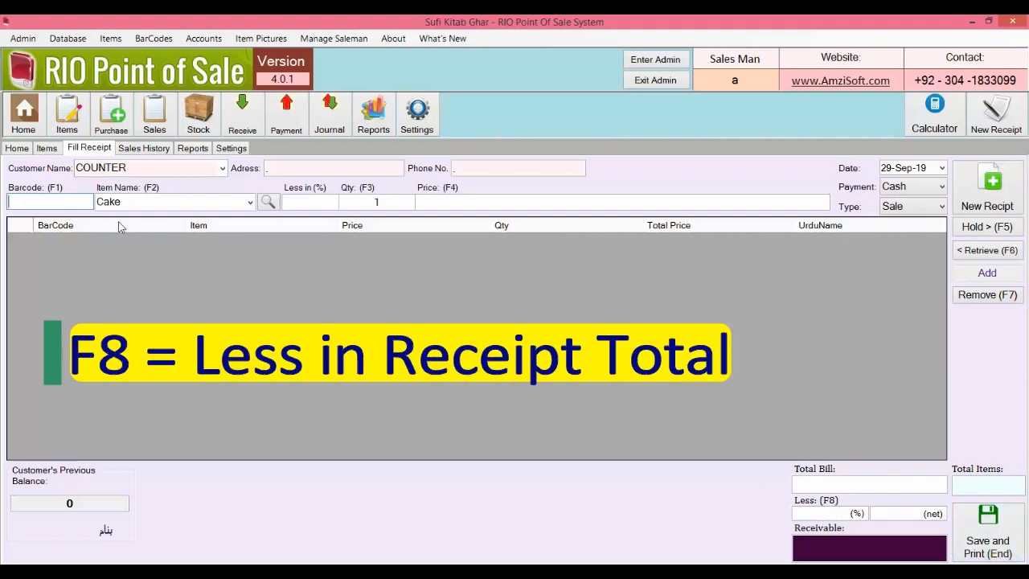
Step: Add Cake, Cup and Mug to the receipt using barcodes 1, 2 and 3
left_click(488, 199)
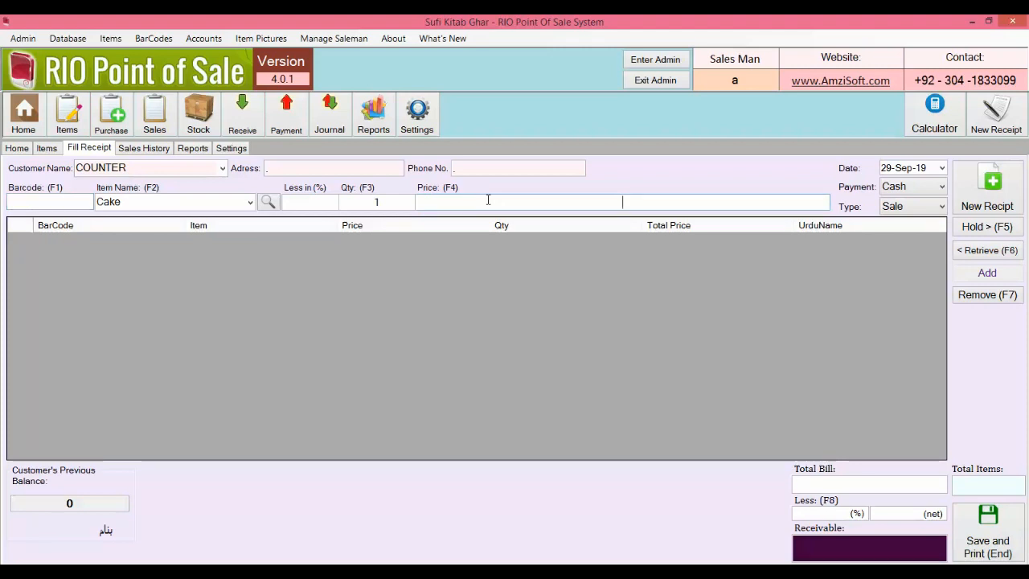
key("F1")
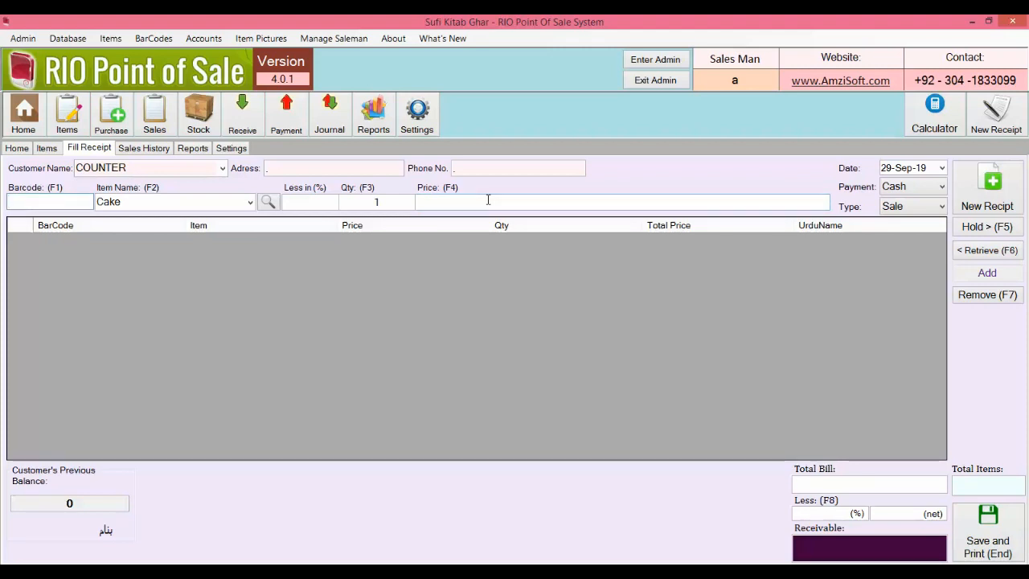
type("1")
key("Return")
type("2")
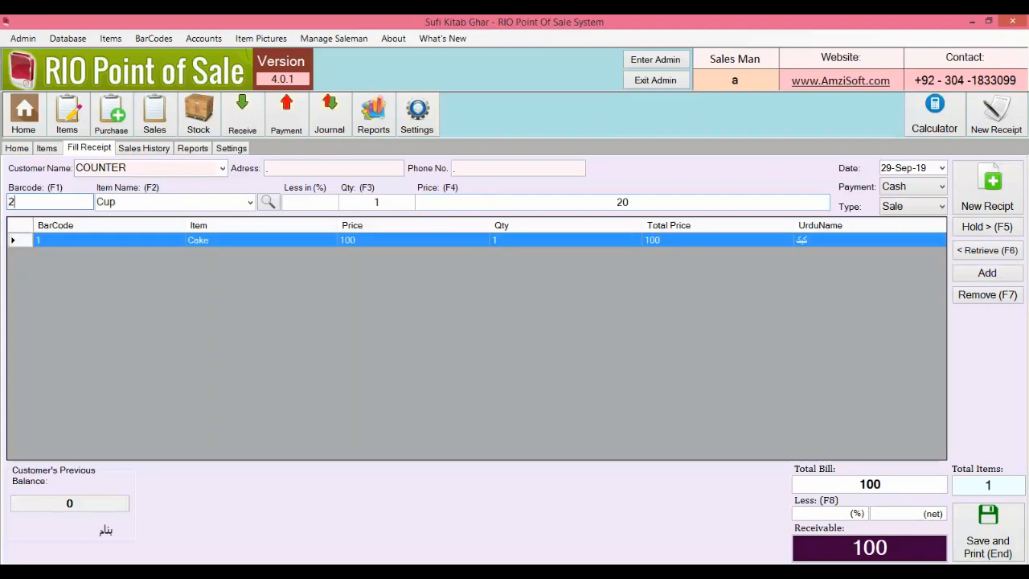
key("Return")
type("3")
key("Return")
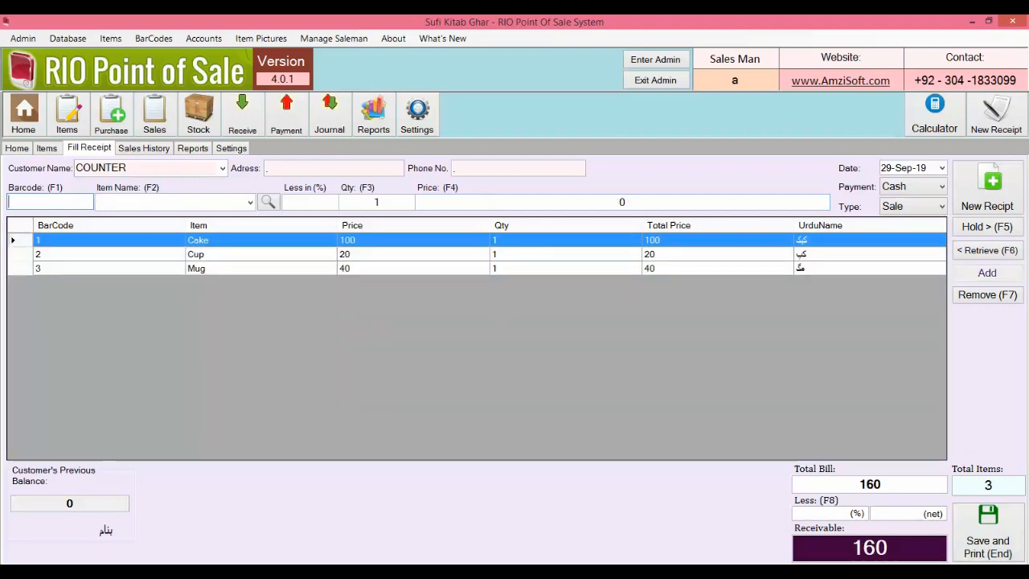
Step: Add five Pens (barcode 4) at 38 each and save the 350 sale
type("4")
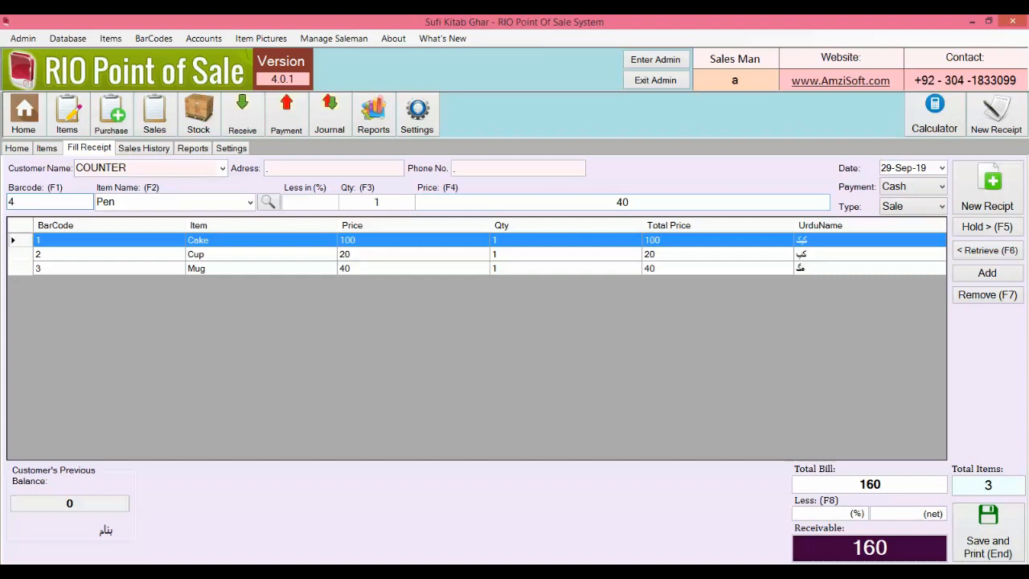
key("Return")
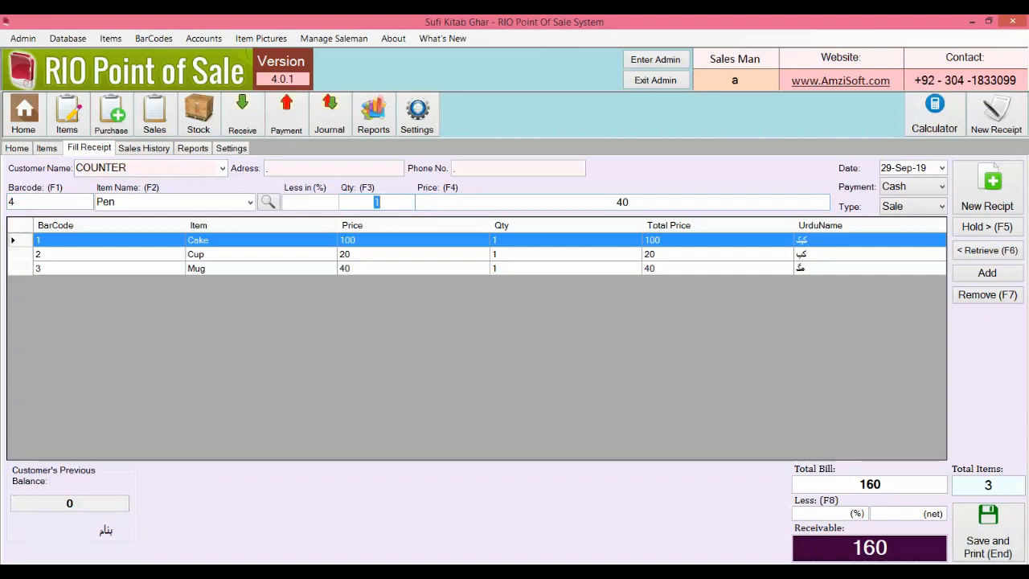
type("5")
key("Return")
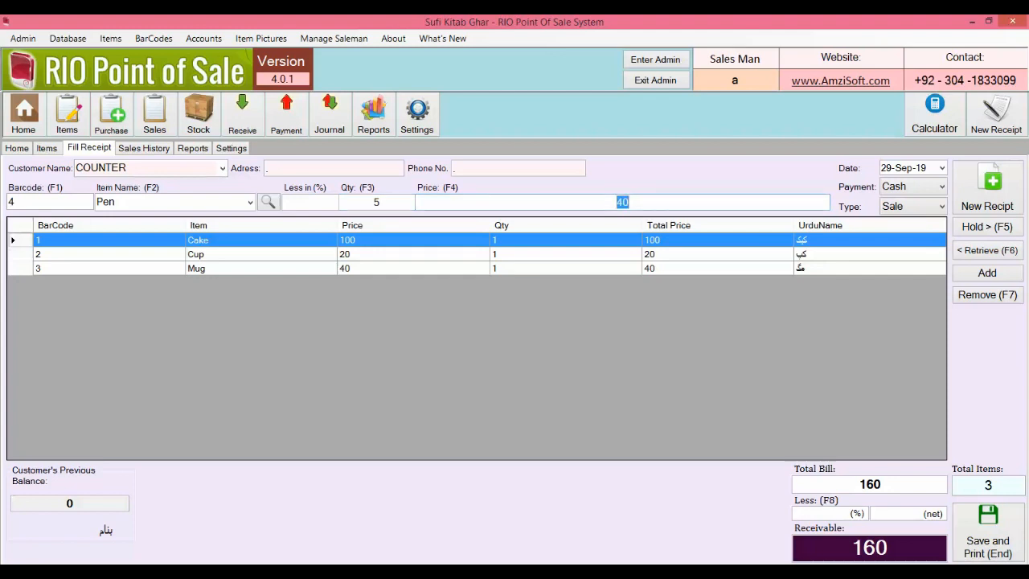
type("38")
key("Return")
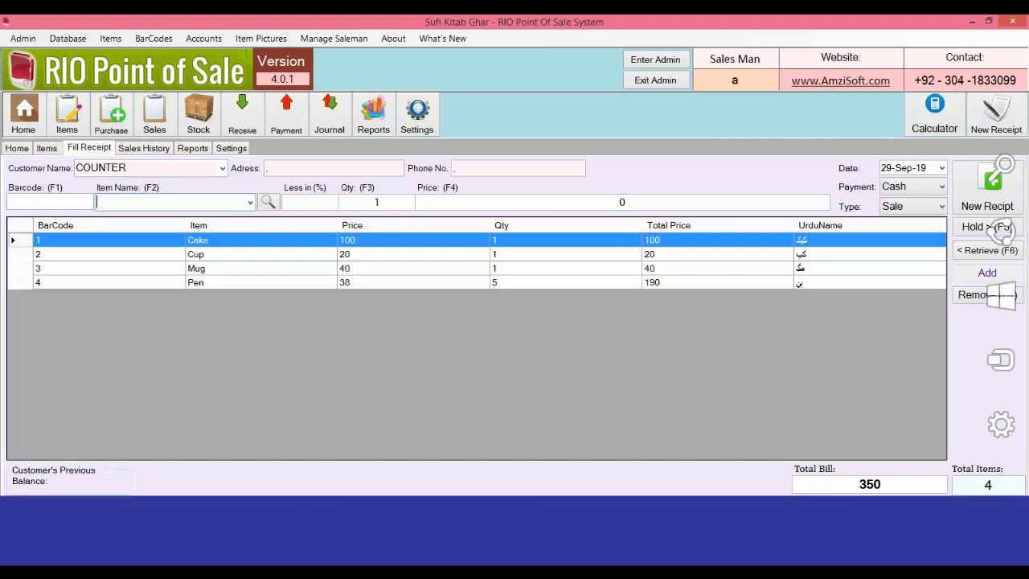
key("End")
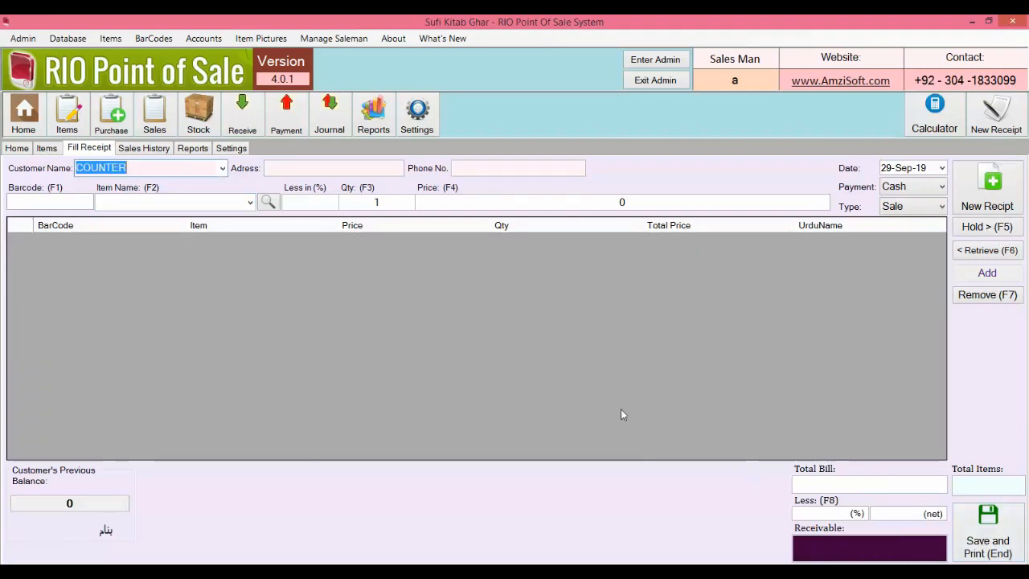
Step: Save the 29-Sep-19 sales history as a PDF sales report totalling 1250 and open it
left_click(145, 150)
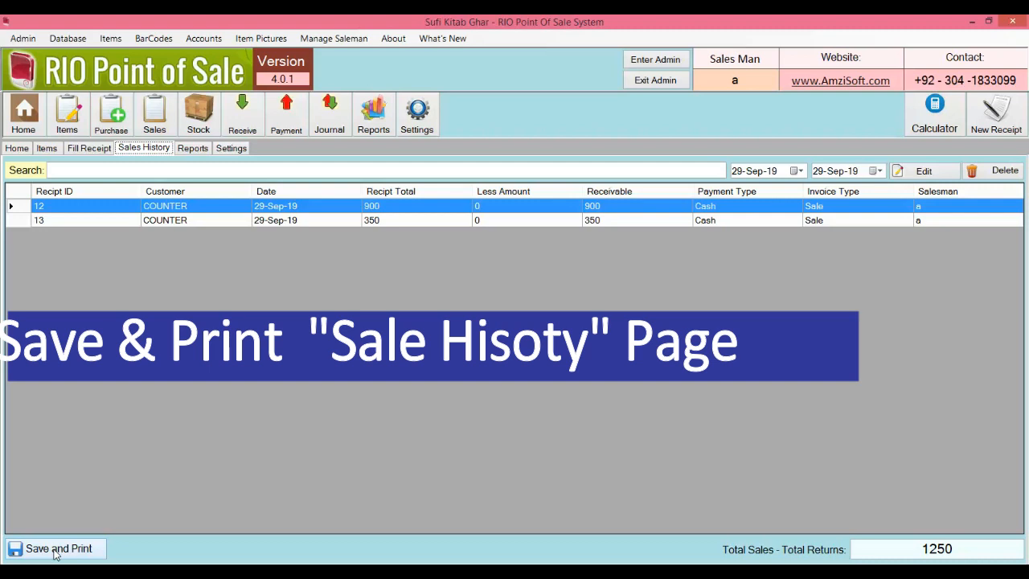
left_click(56, 551)
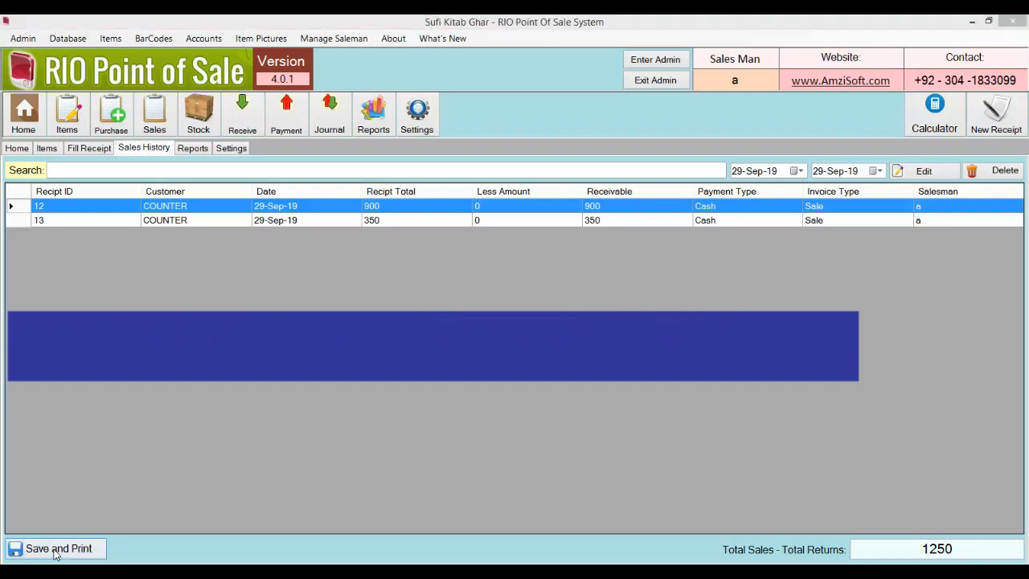
left_click(518, 342)
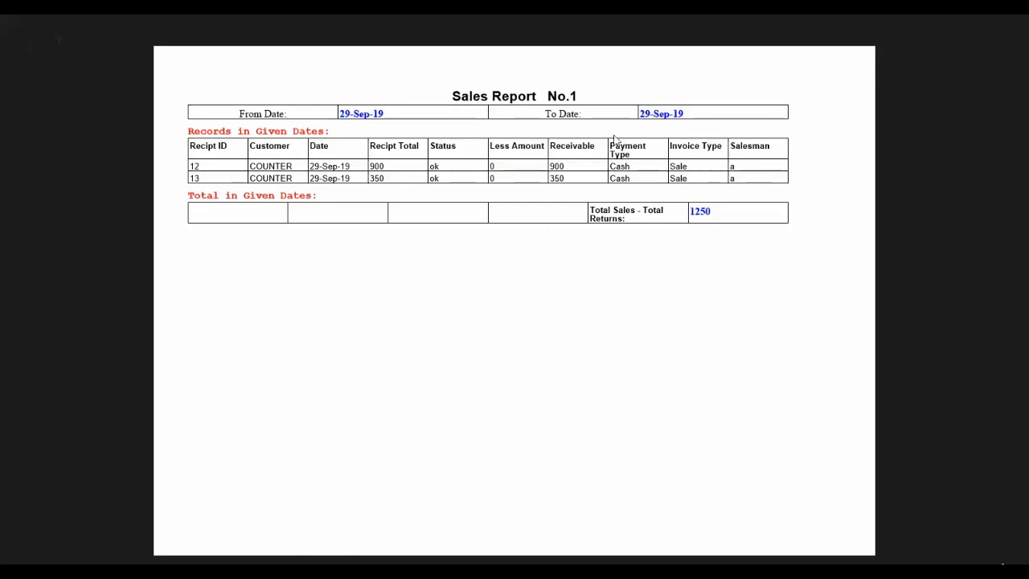
mouse_move(3, 22)
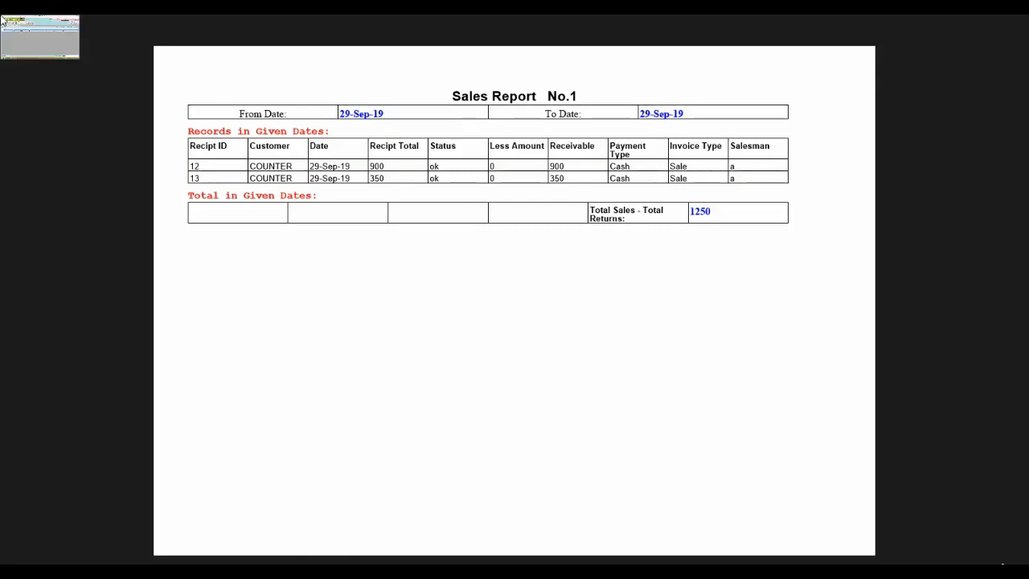
left_click(2, 22)
Step: Open Local Disk (C:) in File Explorer
key("super+e")
left_click(176, 188)
double_click(175, 188)
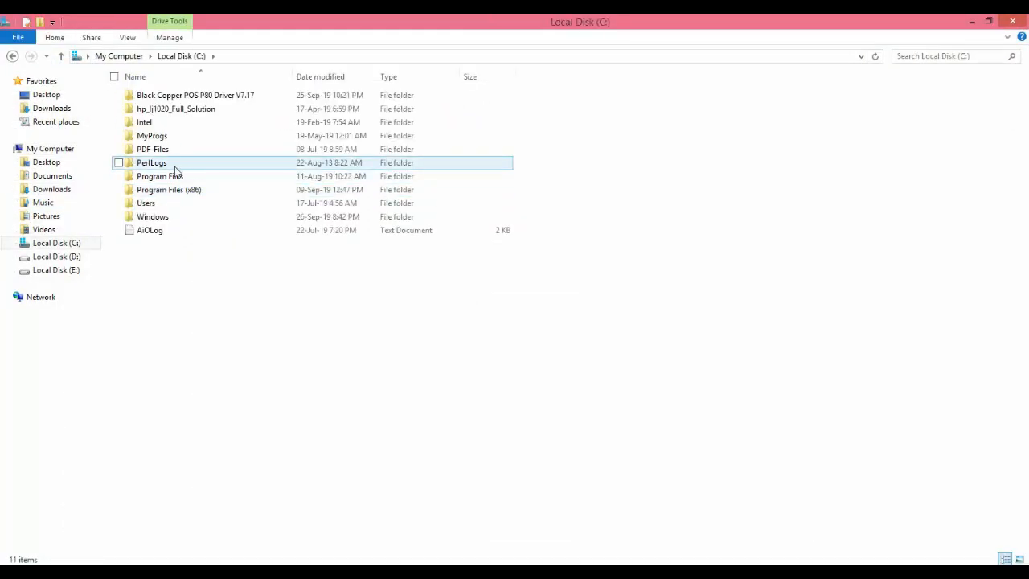
Step: Go to C:\PDF-Files\Sales-Reports and select the Sales-ReportNo.1 Sep-29-2019 PDF
double_click(175, 152)
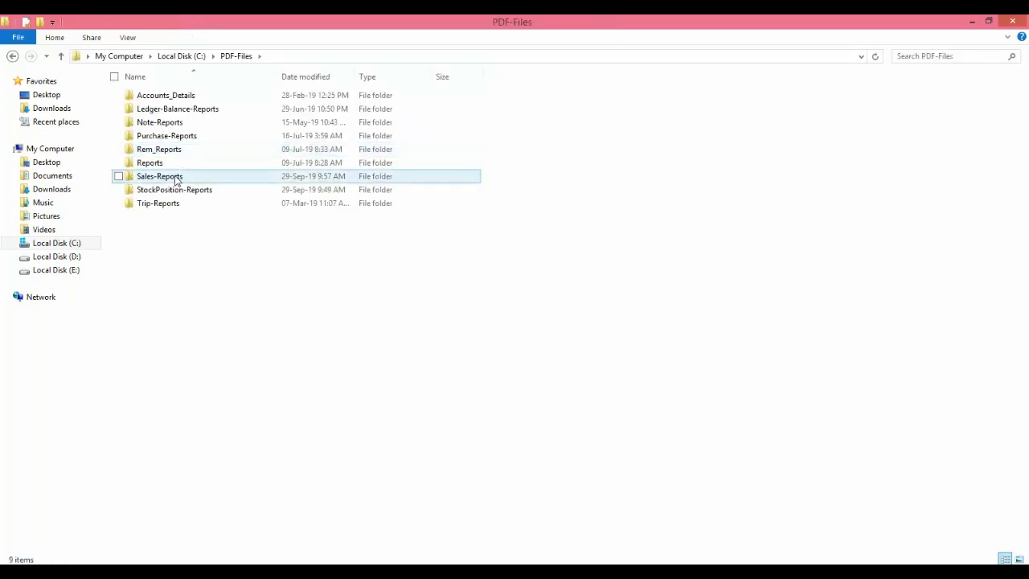
double_click(177, 178)
left_click(199, 168)
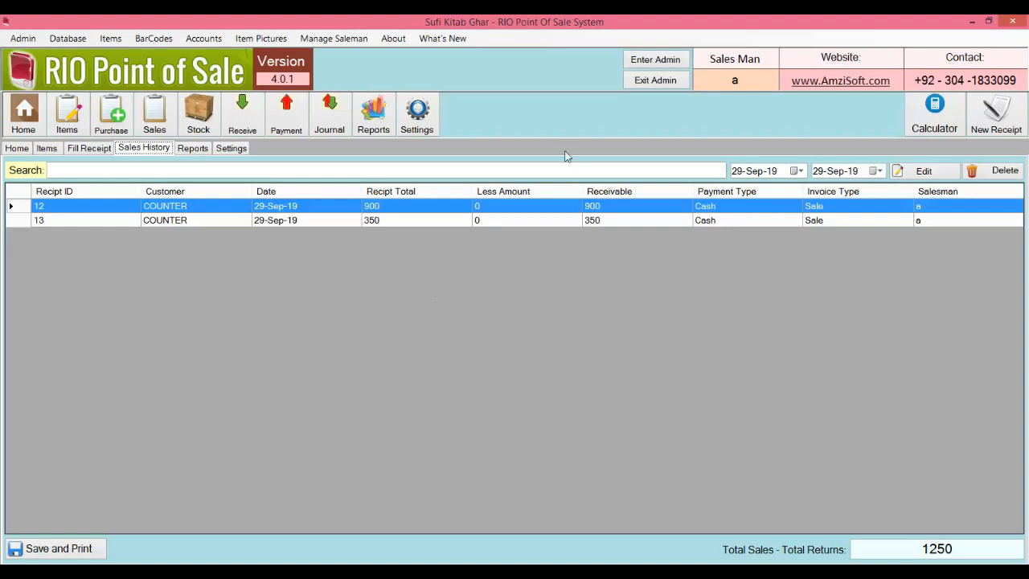
Step: Switch to the salesman view and reopen receipt 13 (350 bill, 400 received) for reprinting
left_click(647, 84)
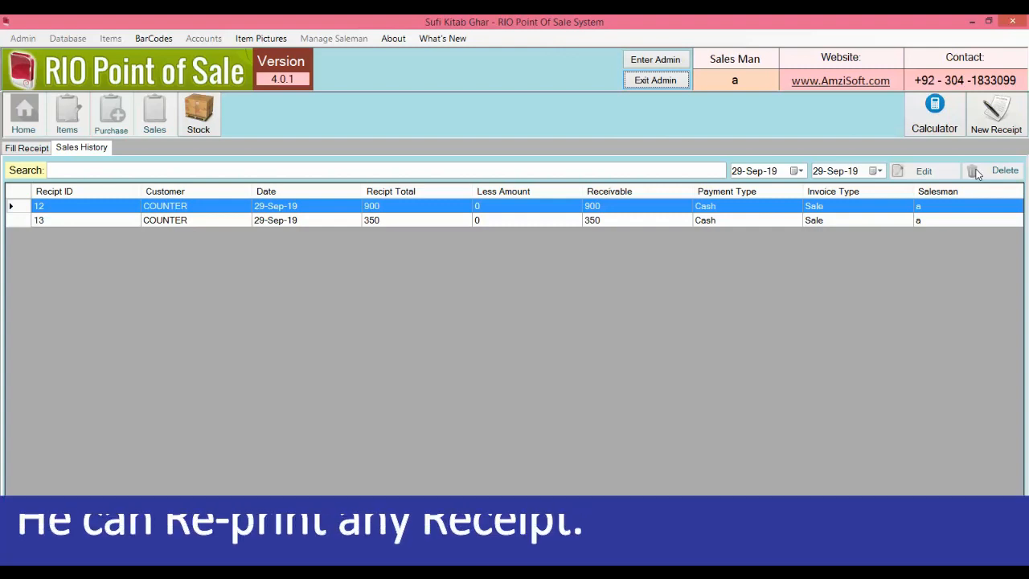
double_click(741, 222)
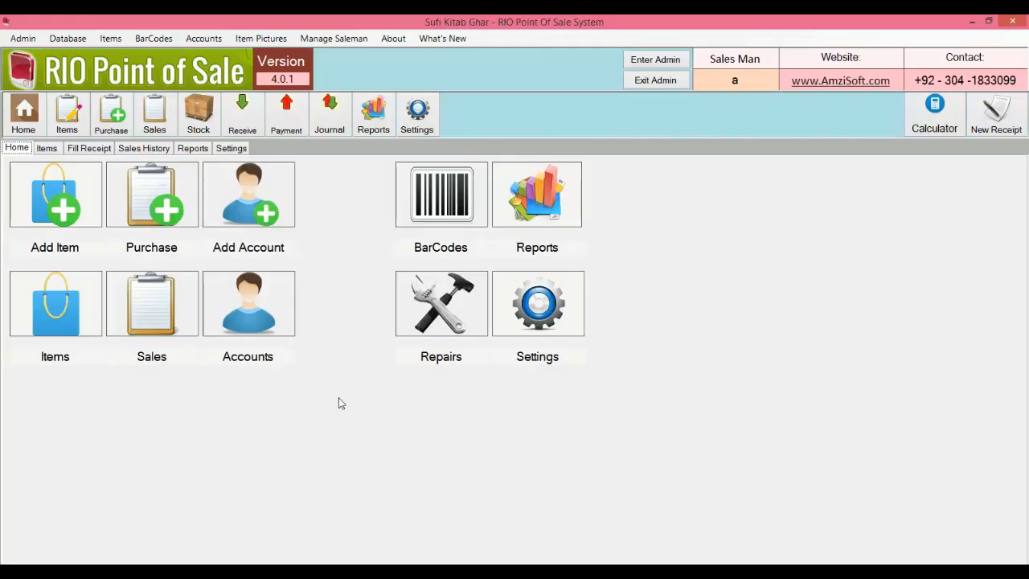
Step: Start a barcode label for the item Cake (code 1, price 100)
left_click(436, 215)
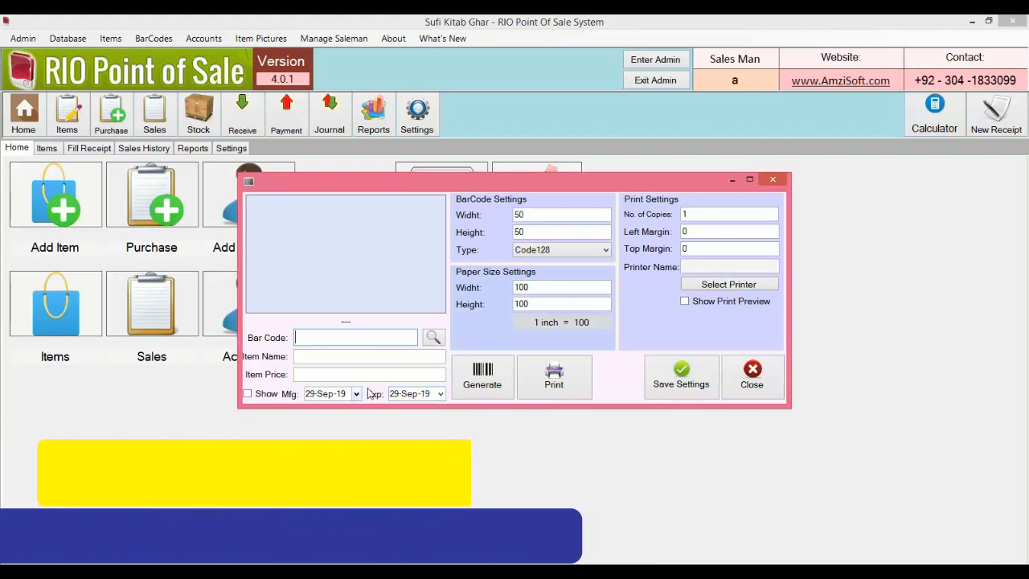
left_click(438, 338)
key("Down")
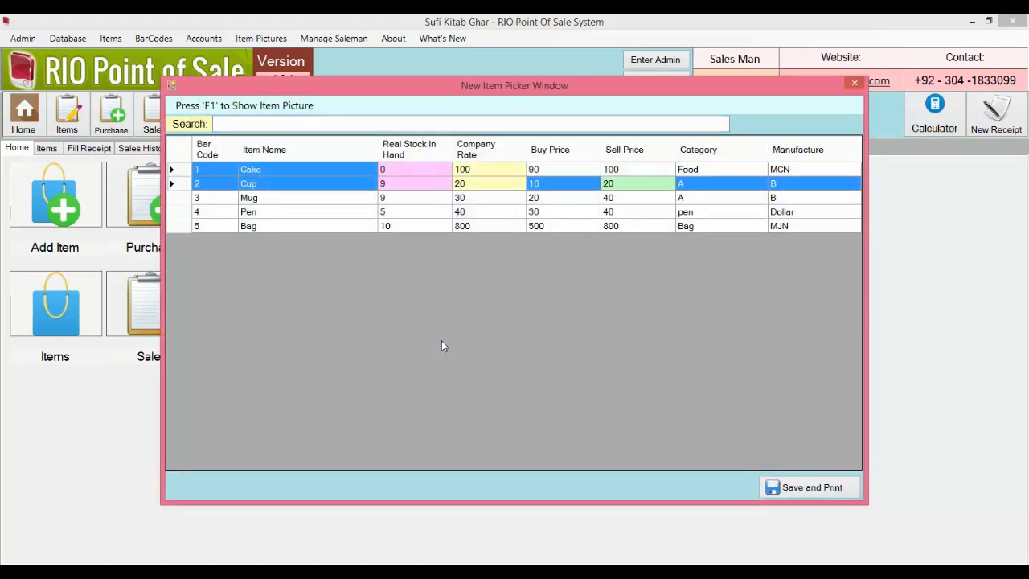
key("Up")
key("Return")
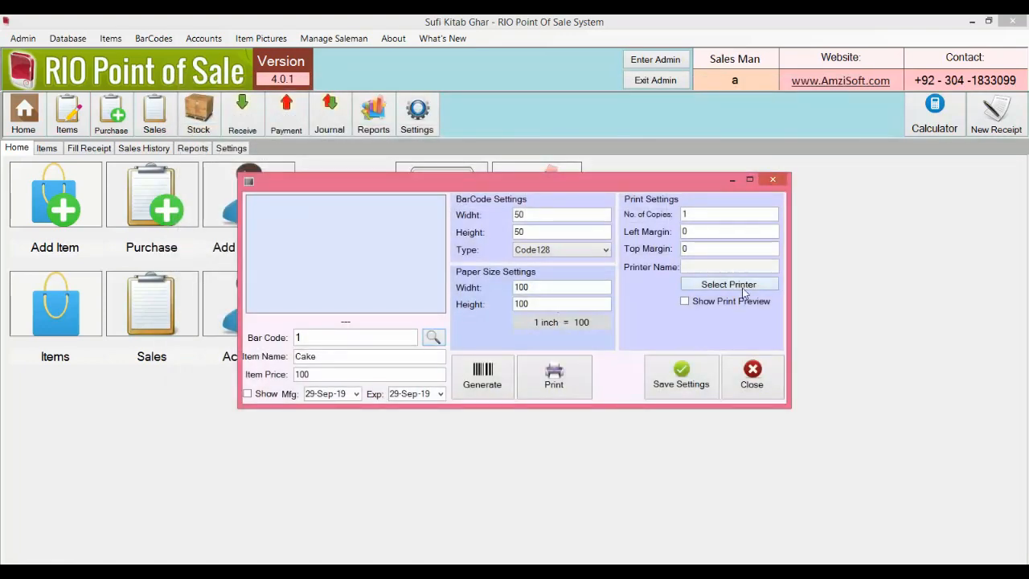
Step: Send the labels to printer BC-95AC with Show Print Preview turned on
left_click(743, 287)
left_click(312, 259)
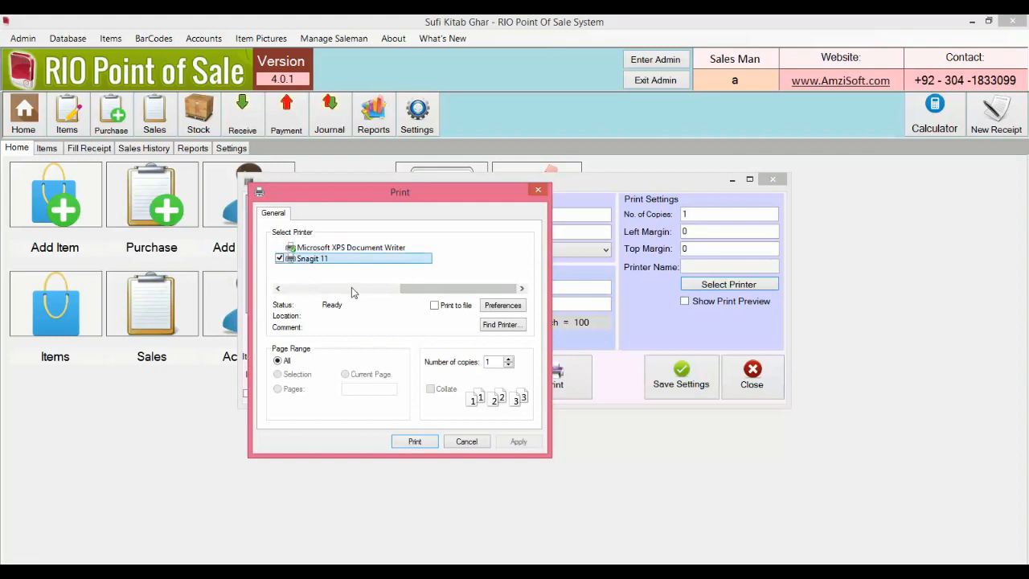
left_click_drag(402, 289, 314, 290)
left_click(313, 258)
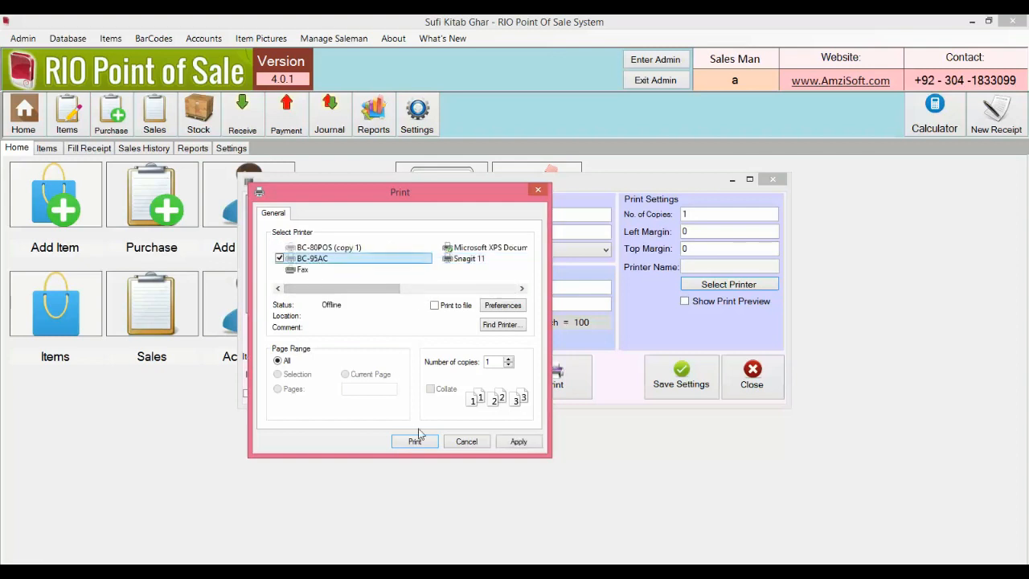
left_click(415, 441)
left_click(693, 302)
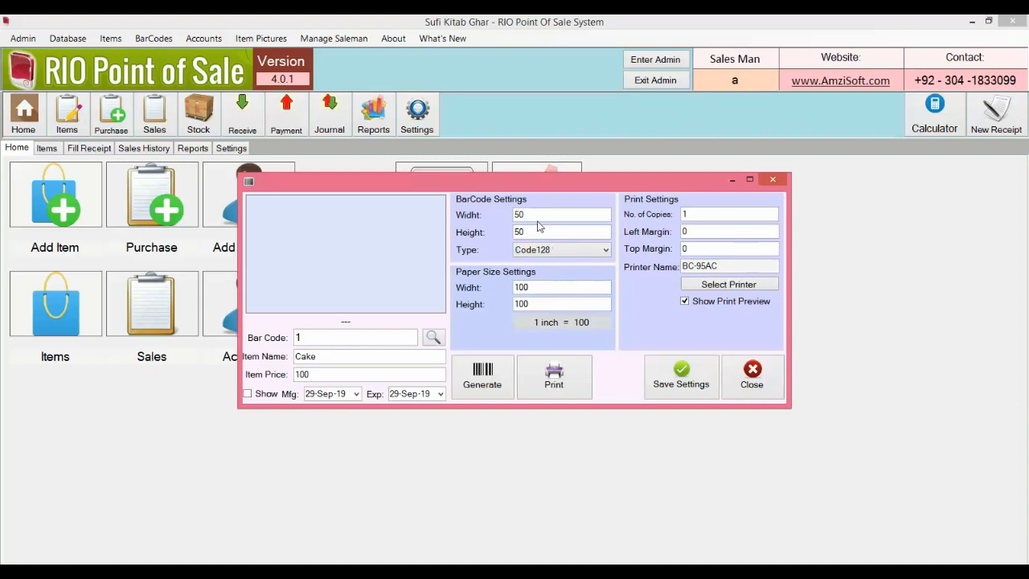
Step: Enter paper width 200, paper height 2 and barcode width 1010 for the label
left_click_drag(541, 290, 480, 292)
type("200")
key("Tab")
type("2")
left_click_drag(531, 214, 473, 243)
type("100")
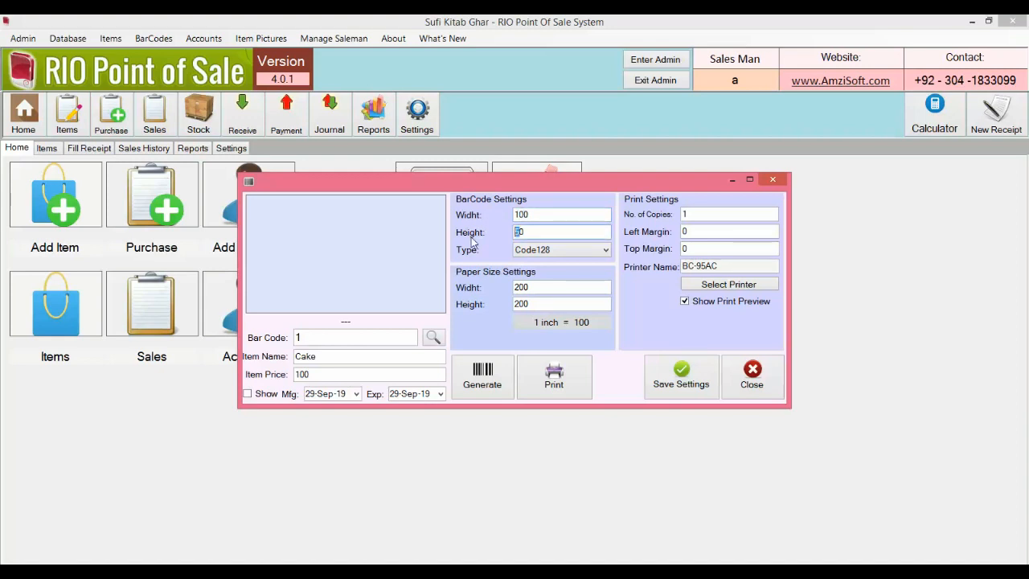
type("10")
Step: Generate the Cake barcode and include dates, with expiry 31-Oct-19
left_click(477, 371)
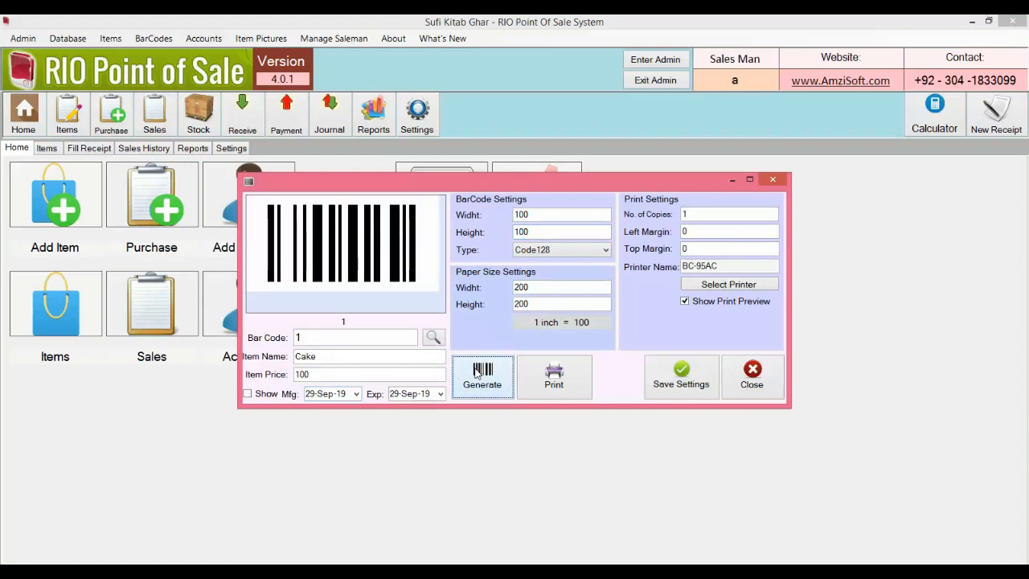
left_click(249, 394)
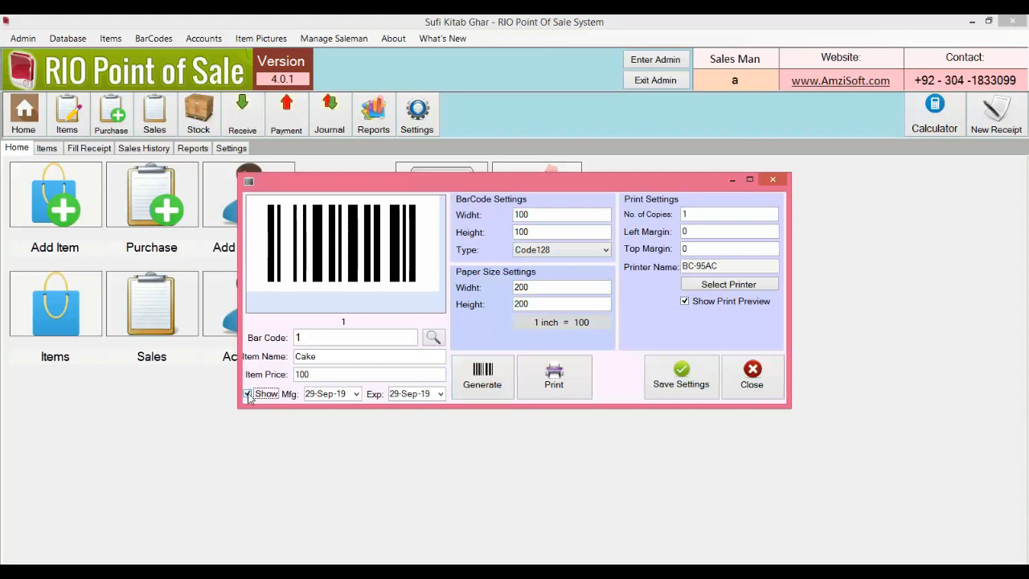
left_click(441, 394)
left_click(525, 412)
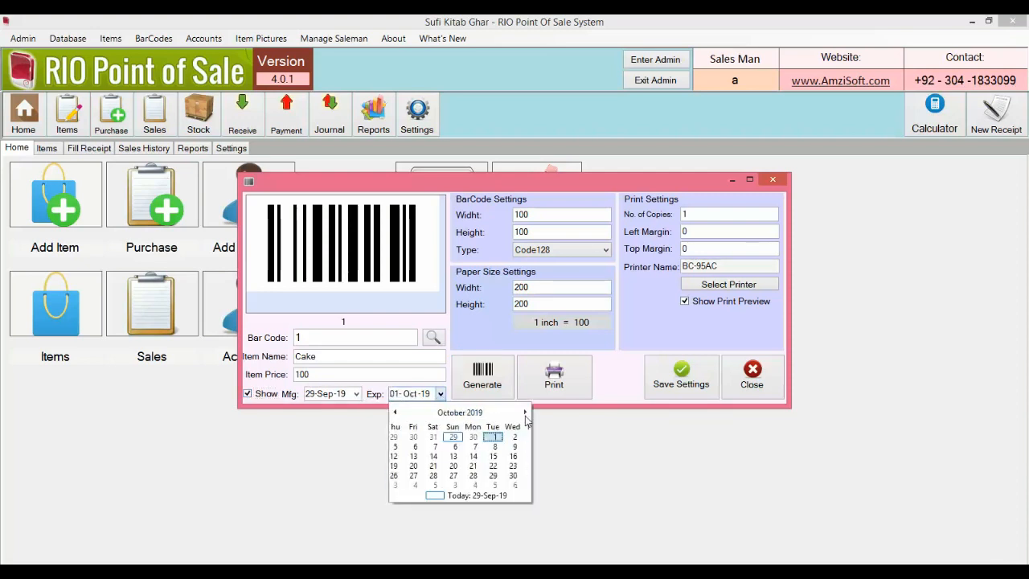
left_click(480, 475)
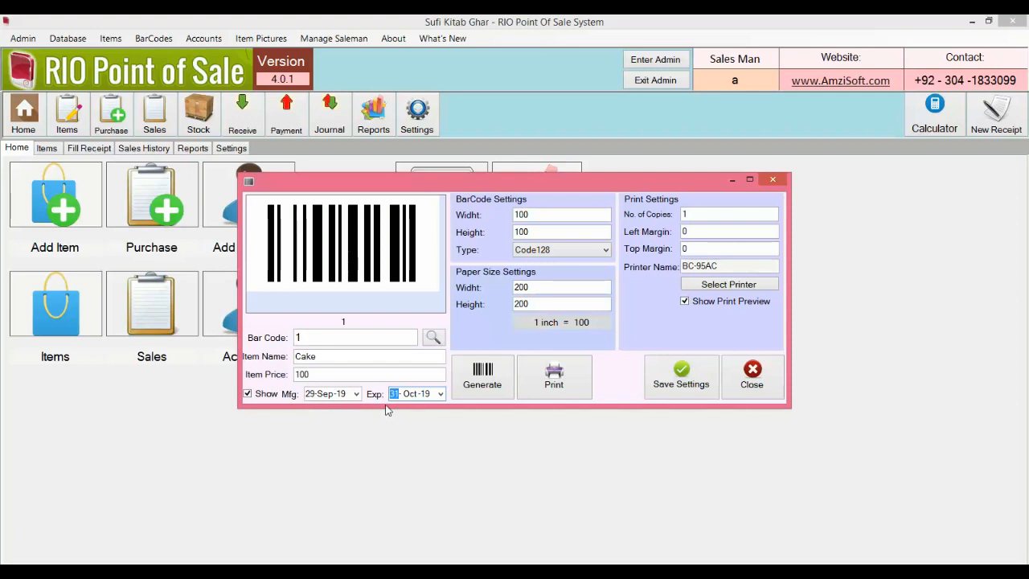
Step: Save the barcode label settings and preview the printed Cake label
left_click(681, 376)
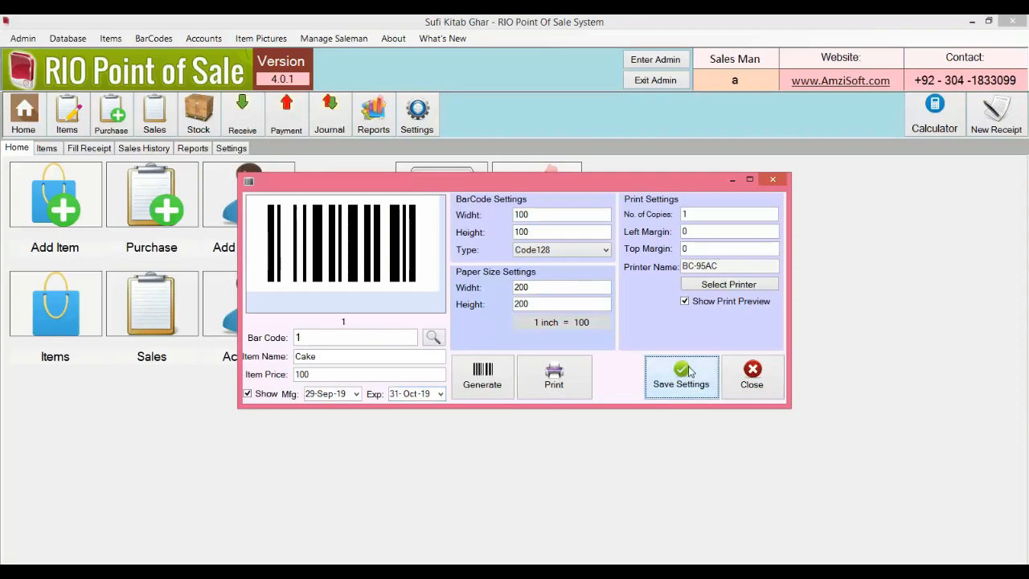
left_click(561, 346)
left_click(554, 381)
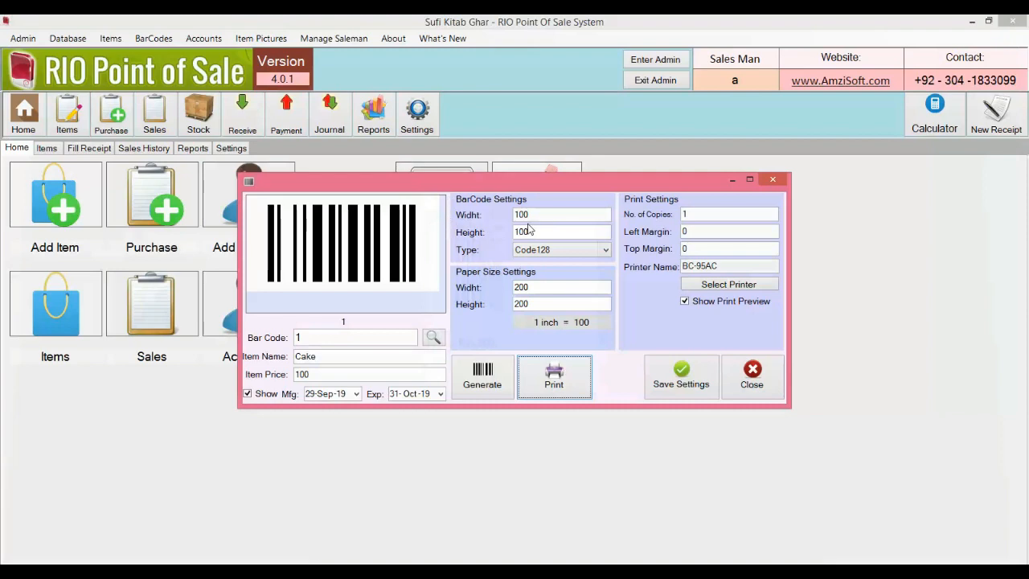
Step: Resize the barcode to 180 wide by 120 high and preview the label
left_click(519, 215)
key("BackSpace")
type("5")
left_click(553, 376)
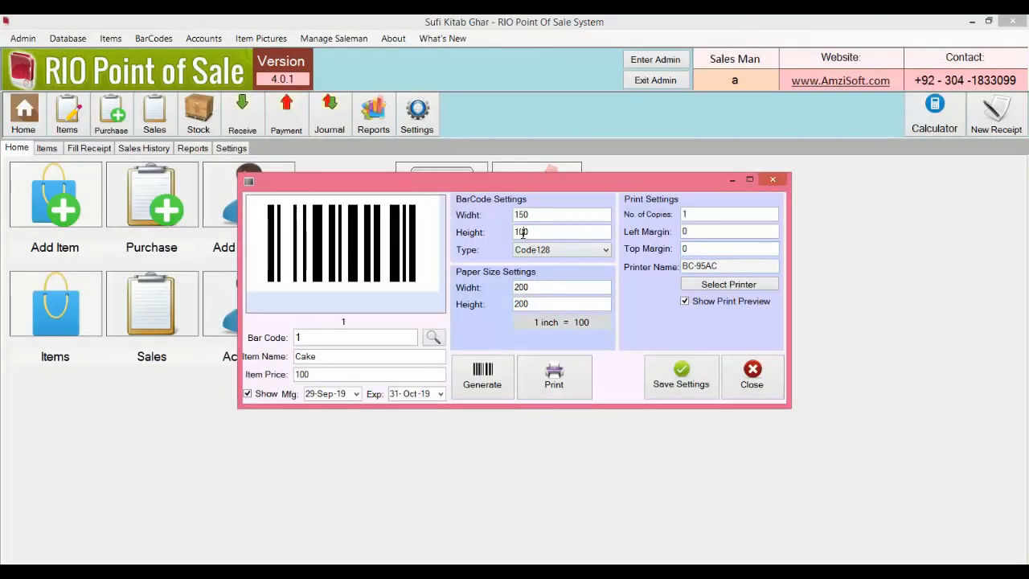
left_click(523, 232)
key("BackSpace")
type("20")
left_click(550, 215)
key("Left")
key("BackSpace")
type("8")
left_click(547, 389)
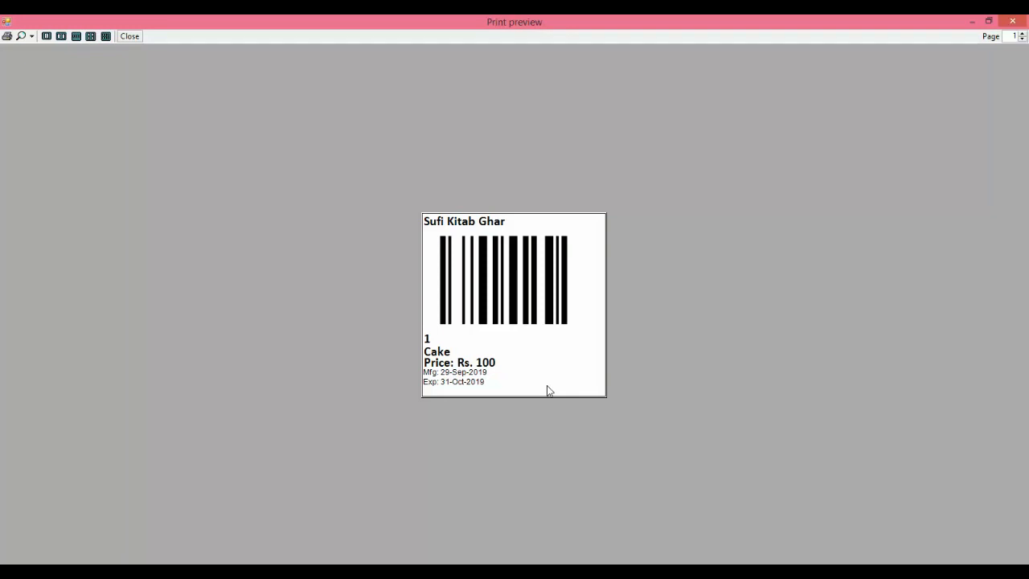
Step: Turn off manufacture and expiry dates and preview the label showing only the price
left_click(1013, 21)
left_click(248, 393)
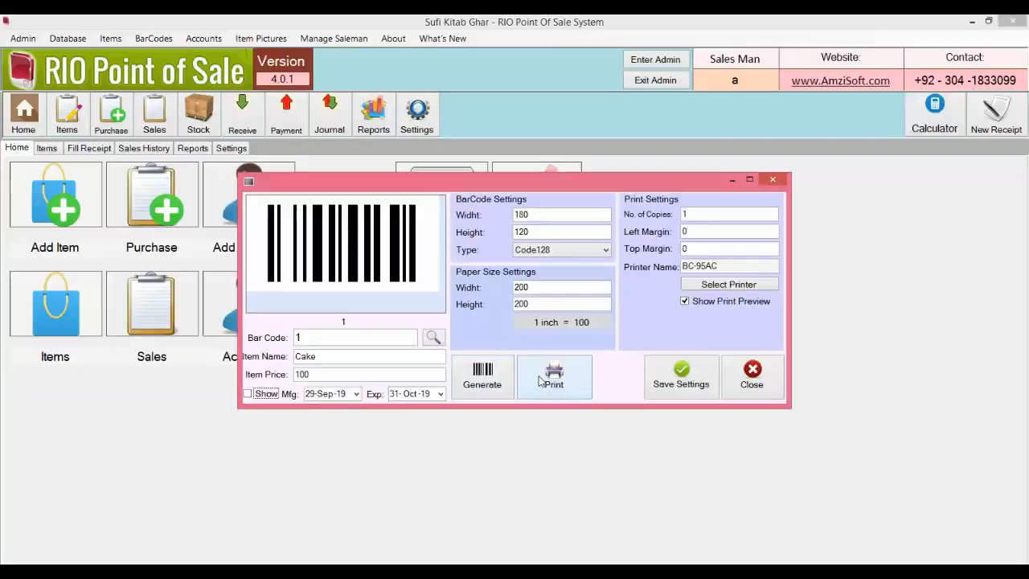
left_click(540, 380)
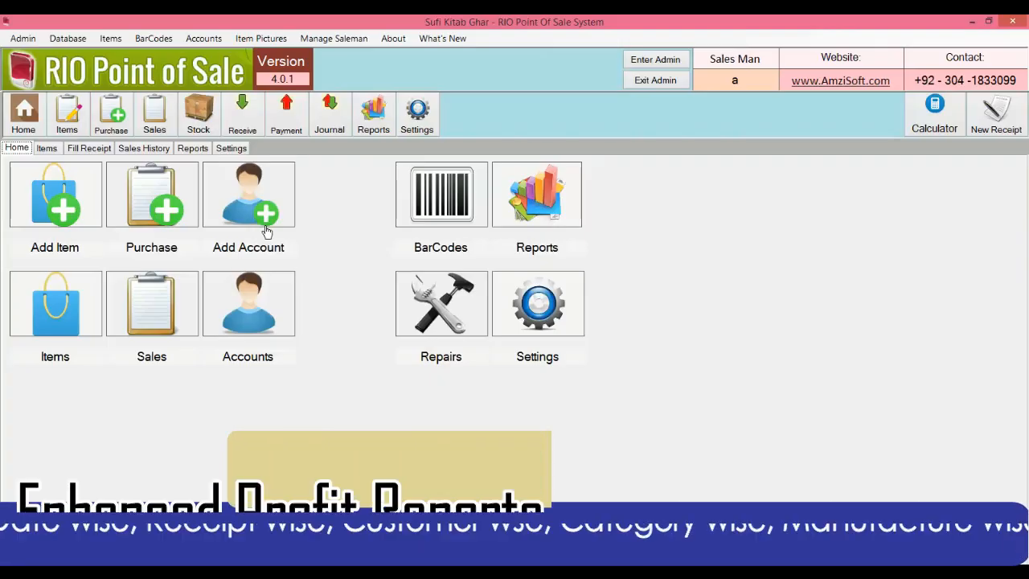
Step: Show the Date Wise profit report starting 01-Sep-19
left_click(207, 151)
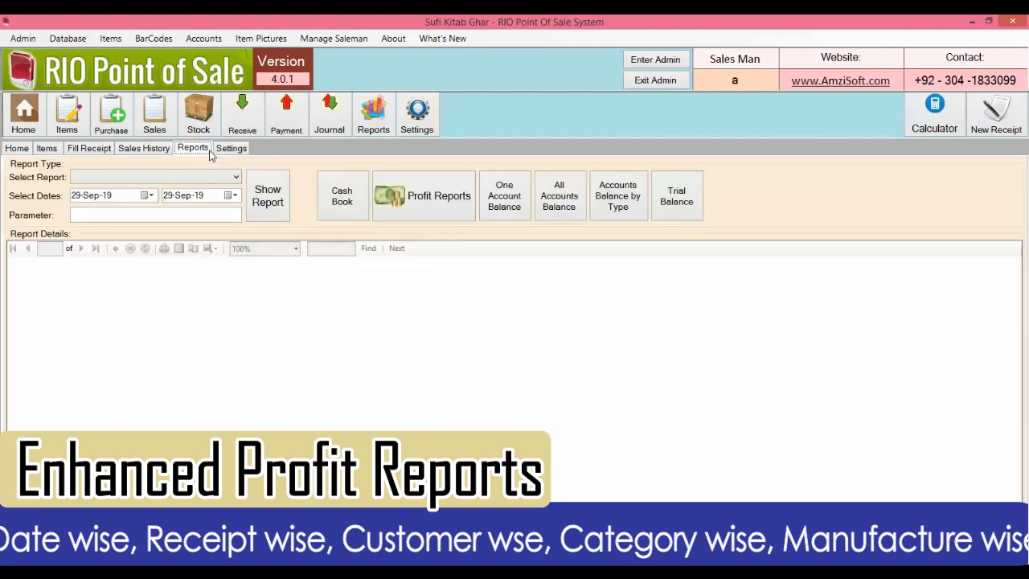
left_click(450, 200)
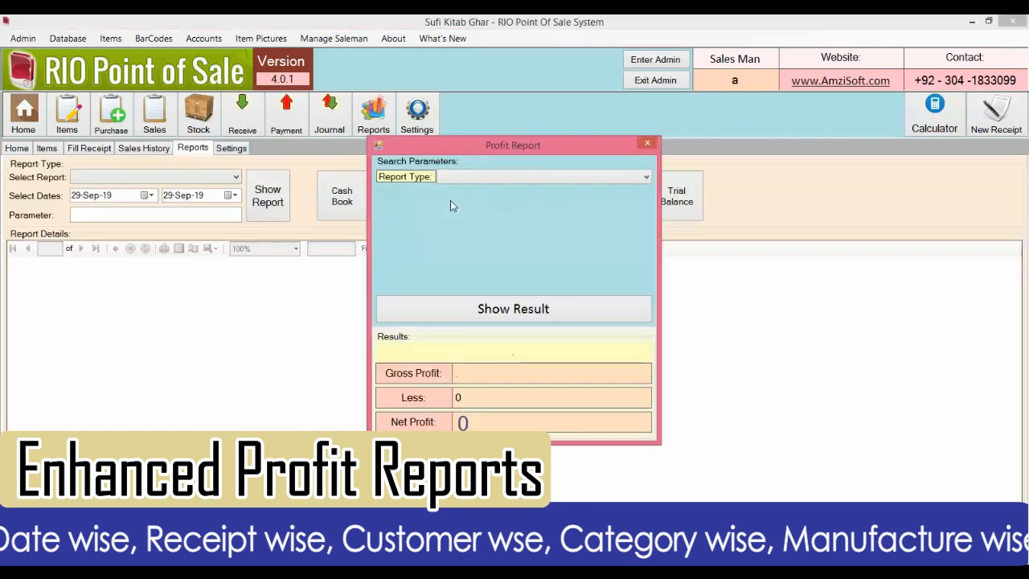
left_click(646, 177)
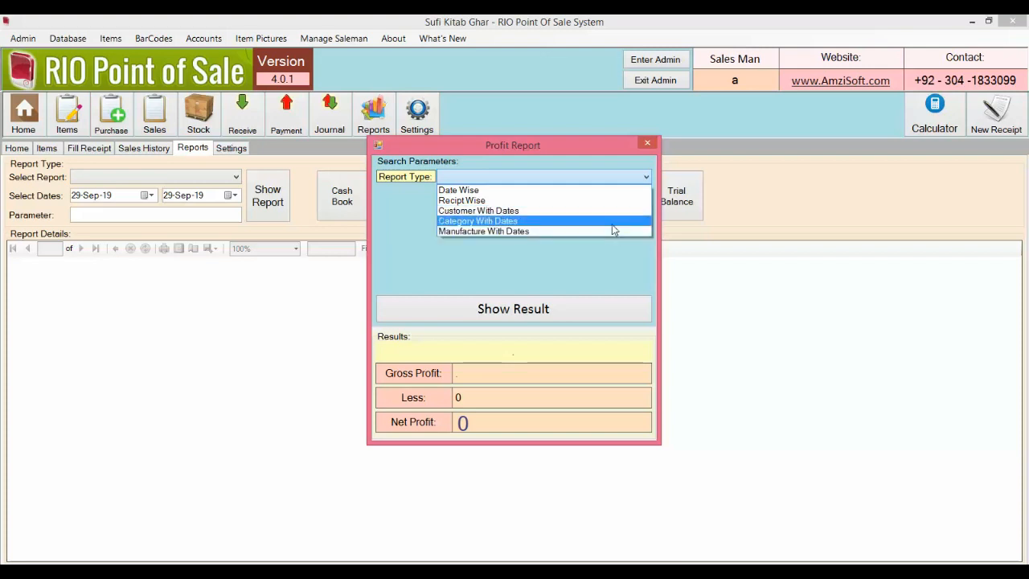
left_click(492, 191)
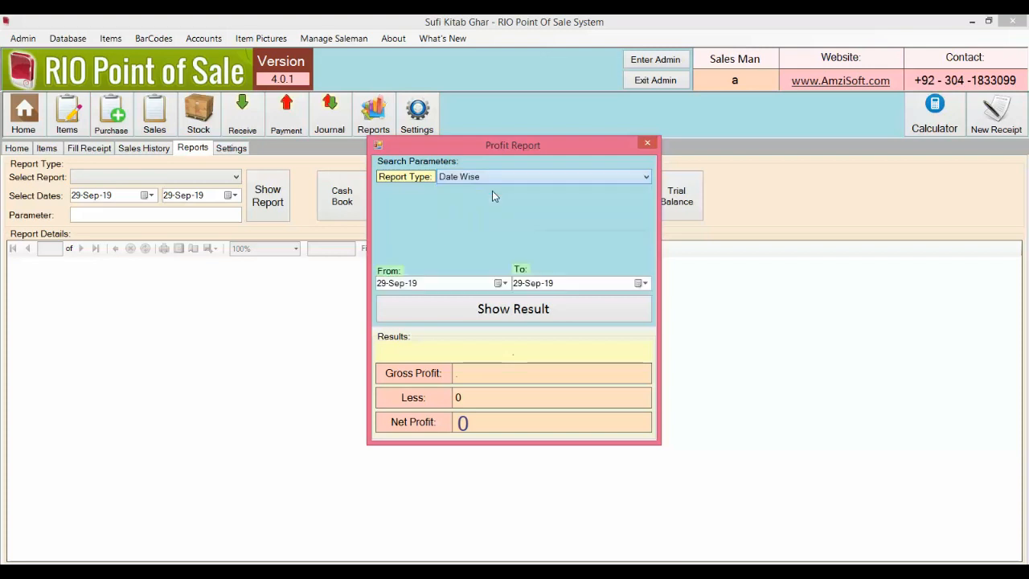
left_click(499, 283)
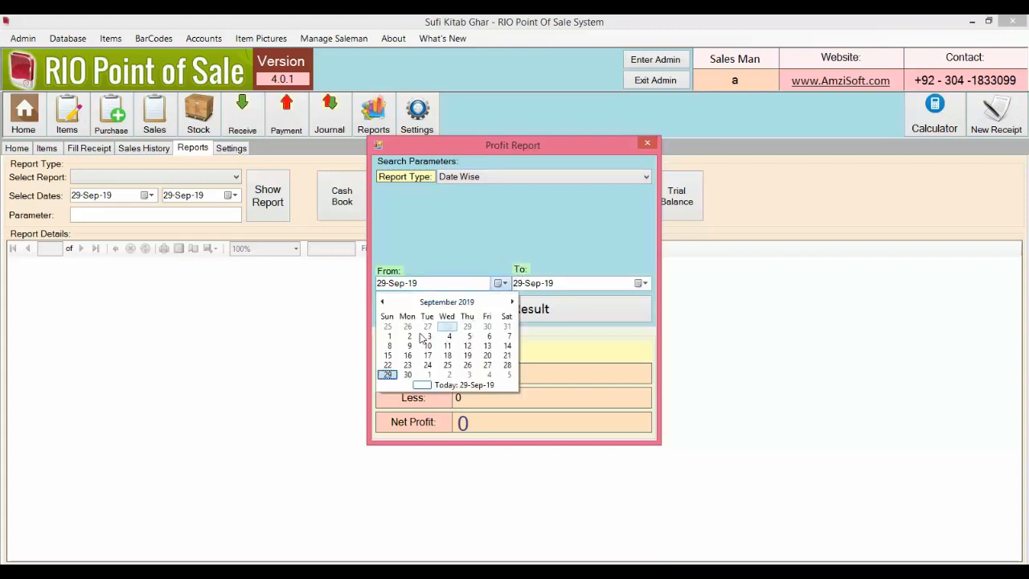
left_click(389, 337)
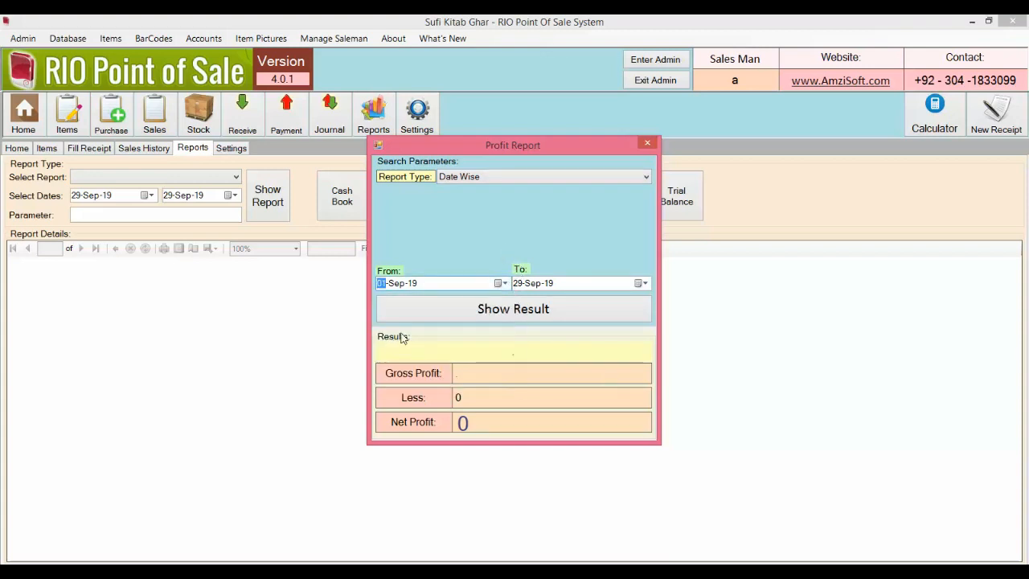
left_click(512, 314)
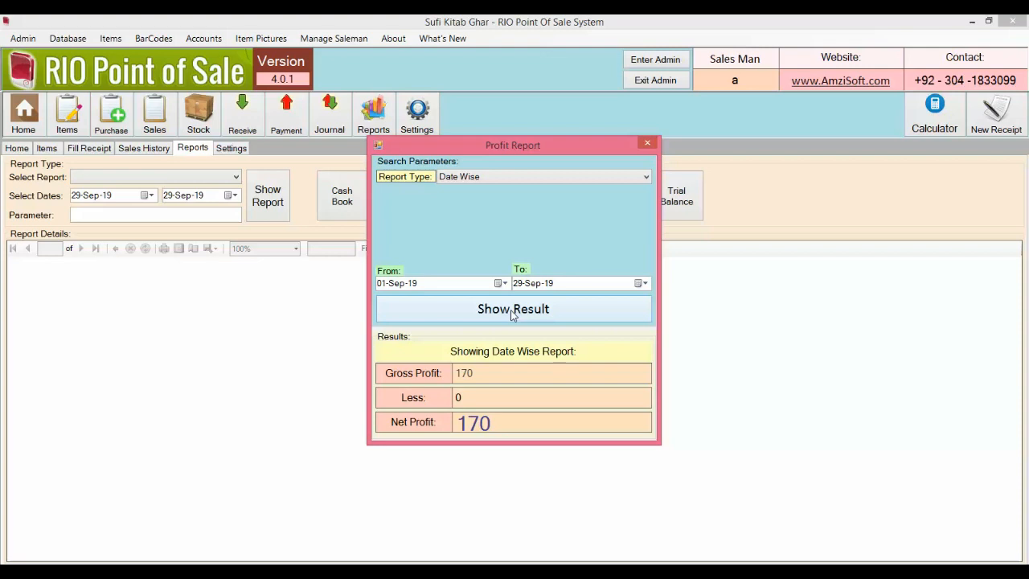
Step: Check receipt 13 in the sales history, then return to the Profit Reports
left_click(643, 176)
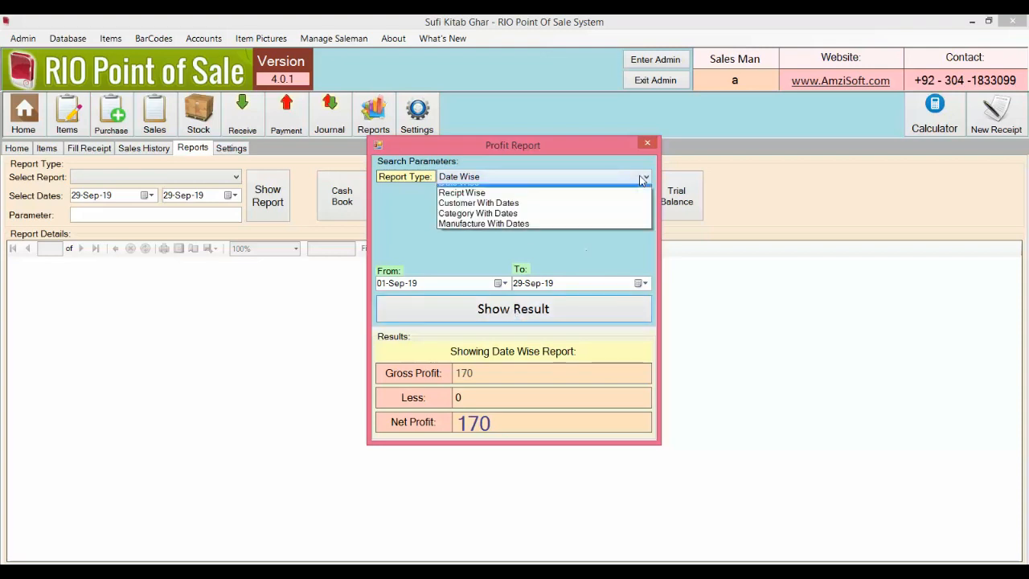
left_click(590, 202)
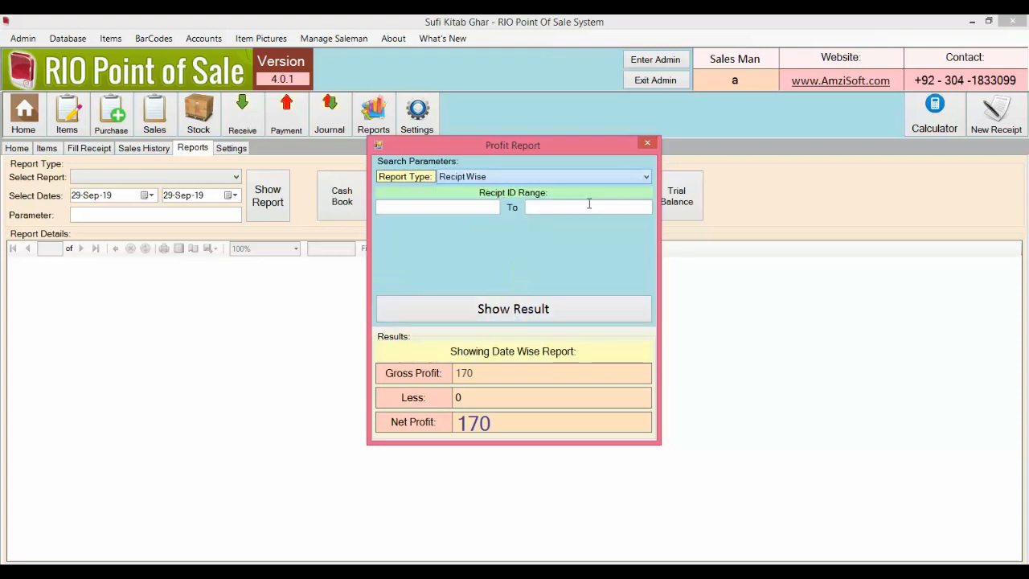
left_click(472, 206)
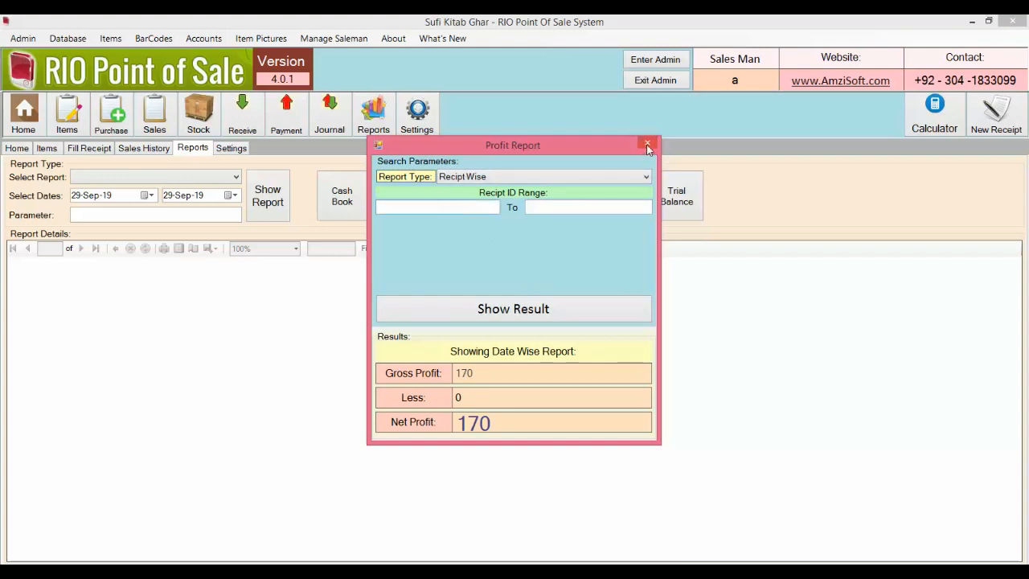
left_click(648, 145)
left_click(137, 150)
left_click(70, 220)
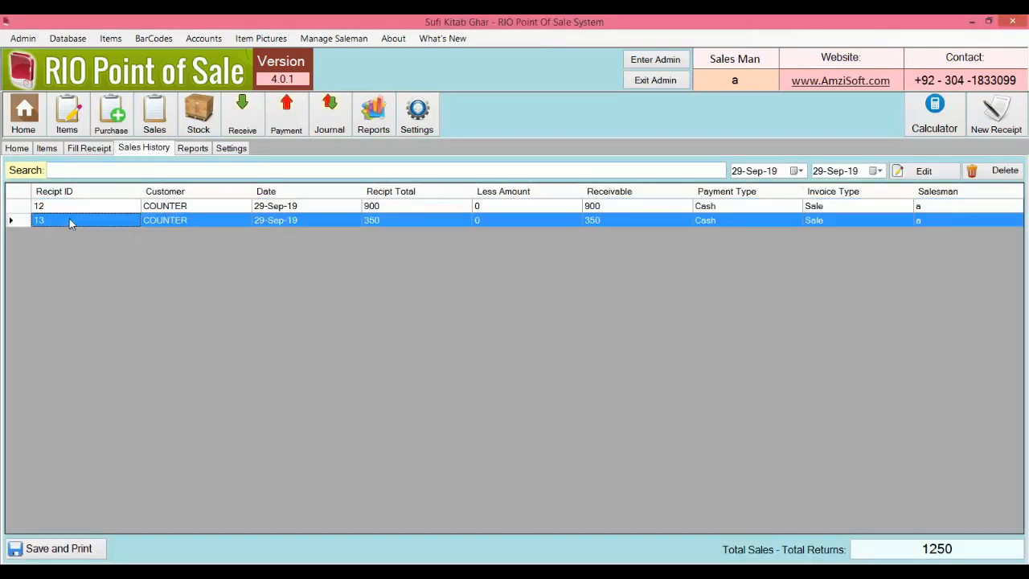
left_click(232, 148)
left_click(193, 148)
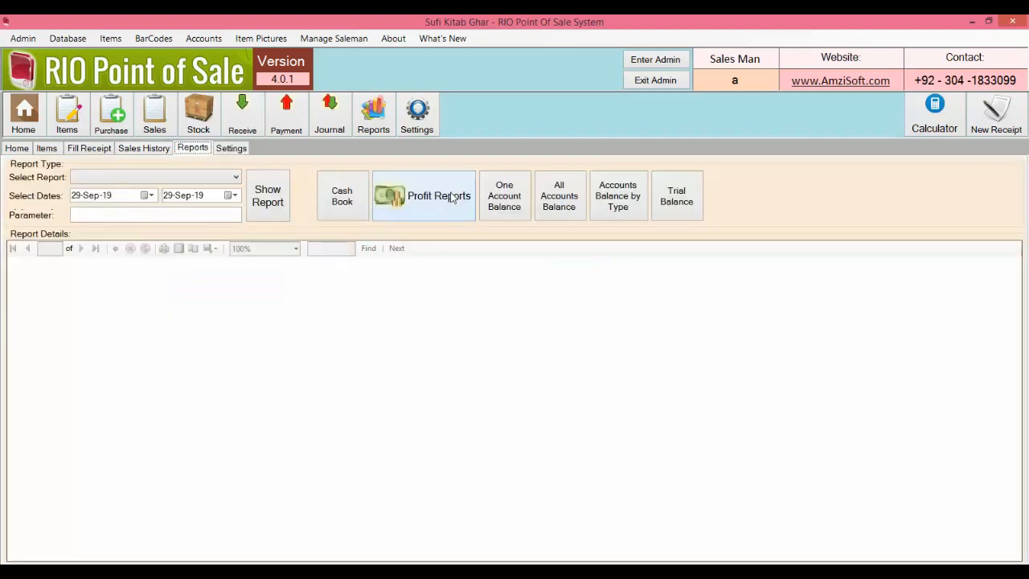
left_click(421, 193)
Step: Show the Recipt Wise profit for receipt 12 only
left_click(471, 177)
left_click(482, 201)
left_click(461, 210)
type("12")
left_click(558, 208)
type("12")
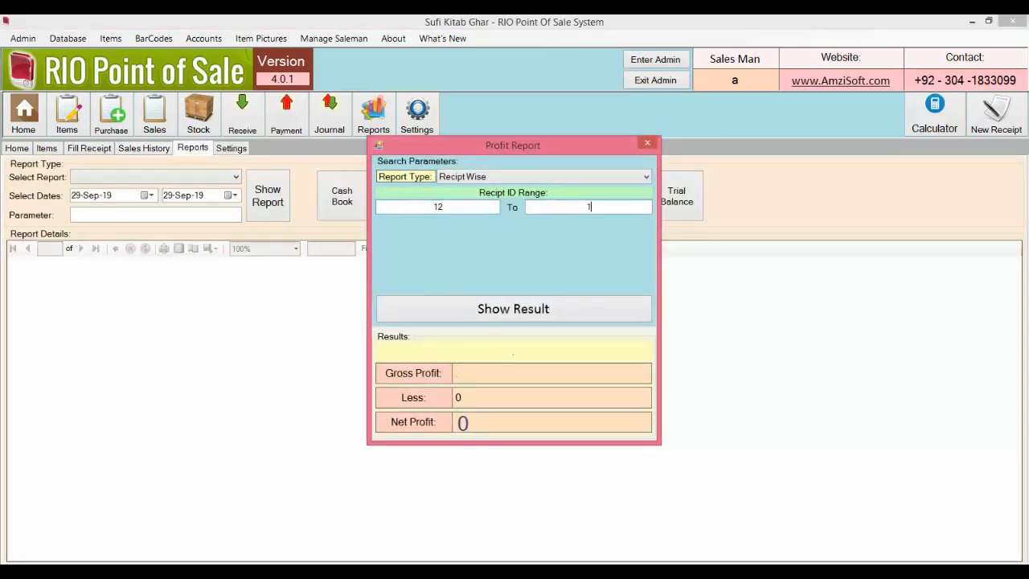
left_click(570, 308)
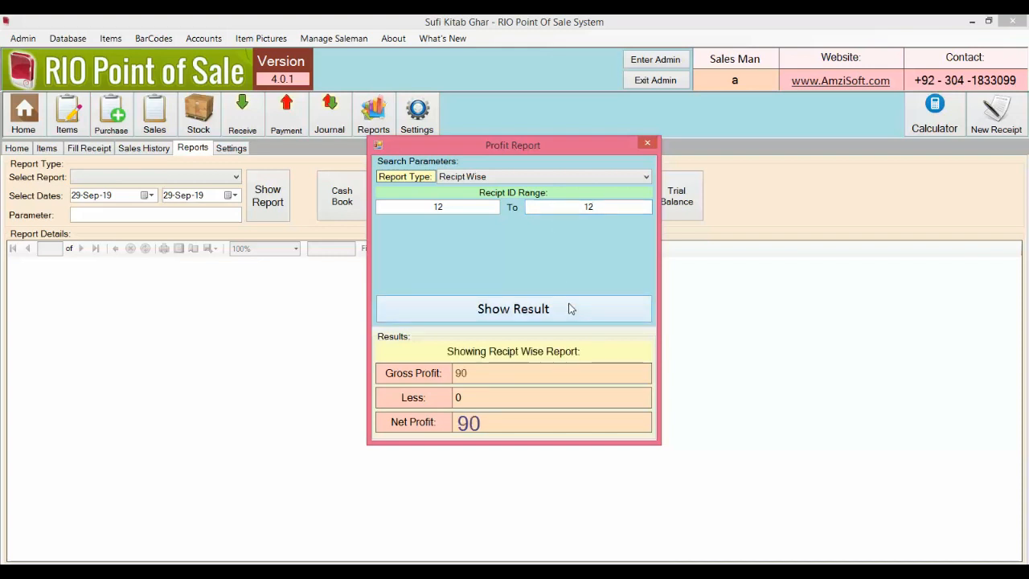
Step: Show the receipt-wise profit for receipt 13, then for receipts 12 to 13 (net profit 170)
left_click(461, 204)
key("BackSpace")
type("3")
left_click(596, 207)
type("3")
left_click(538, 306)
left_click(473, 207)
key("BackSpace")
type("2")
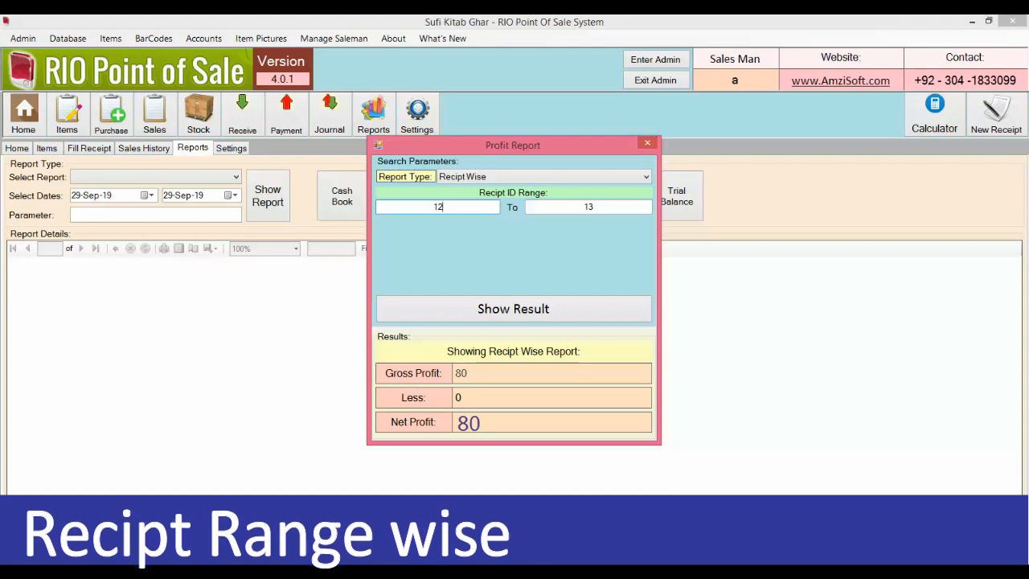
left_click(574, 313)
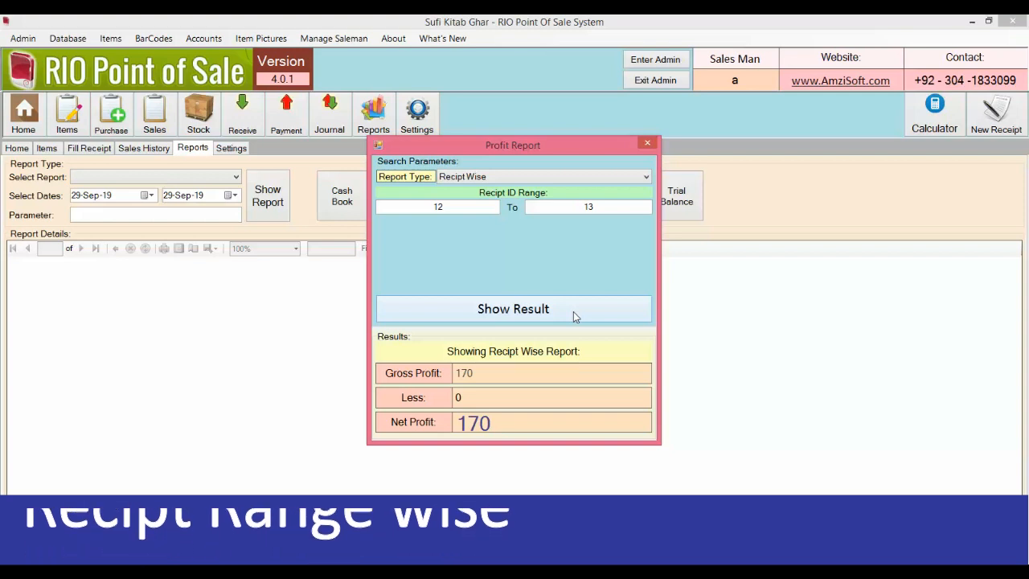
left_click(560, 179)
Step: Show the Customer With Dates profit for the COUNTER customer
left_click(558, 201)
left_click(560, 177)
left_click(551, 210)
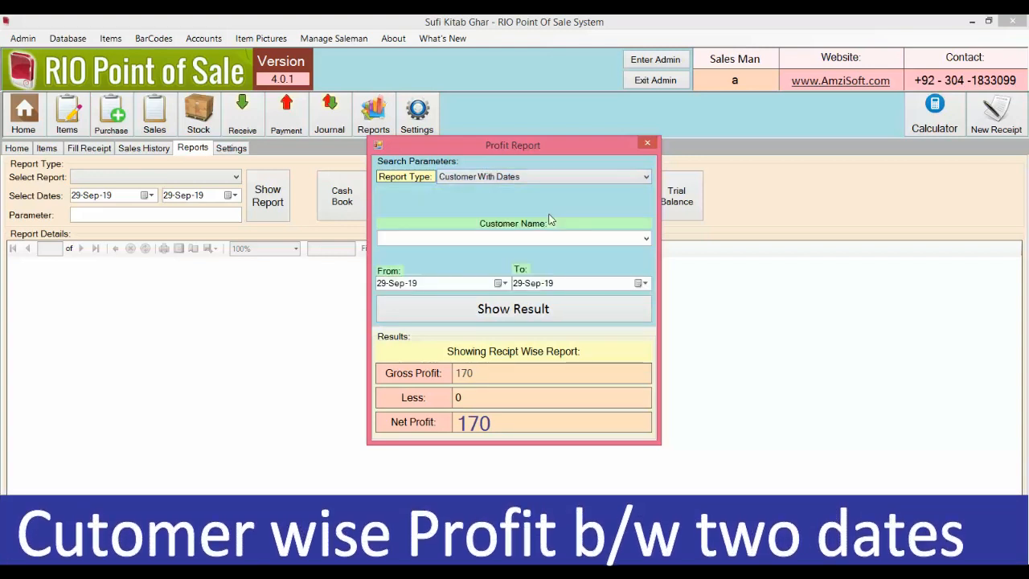
left_click(647, 239)
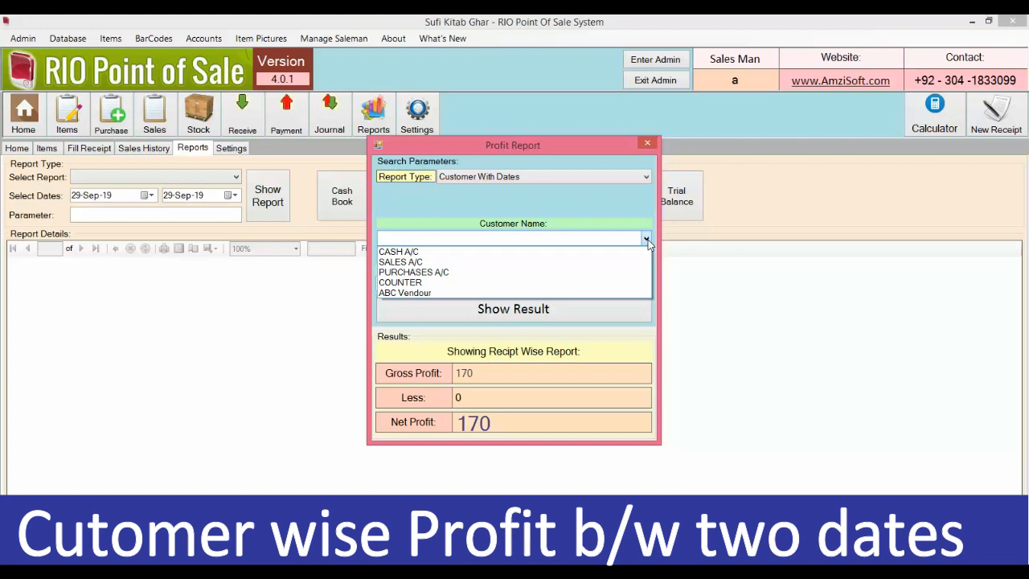
left_click(555, 282)
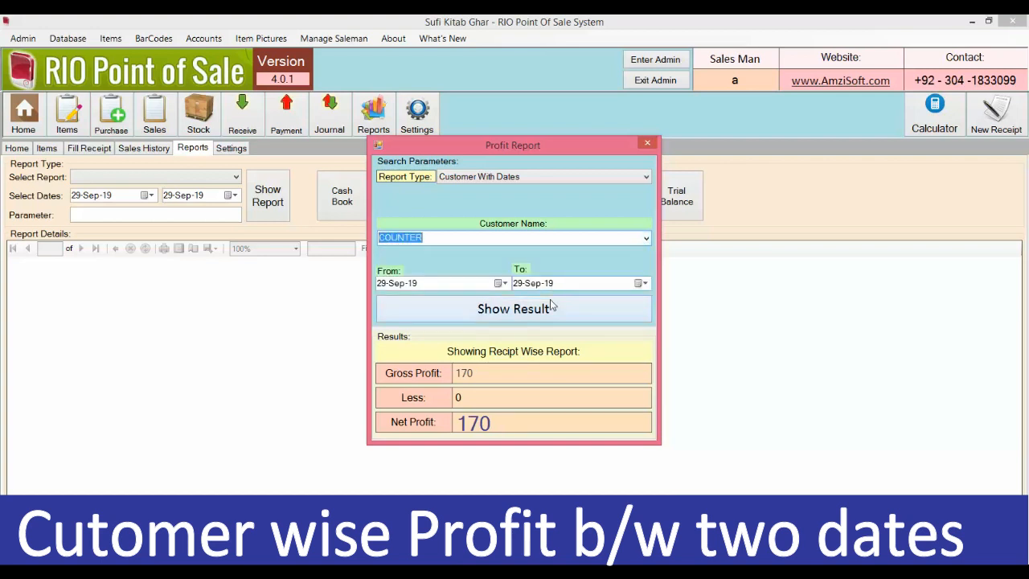
left_click(551, 307)
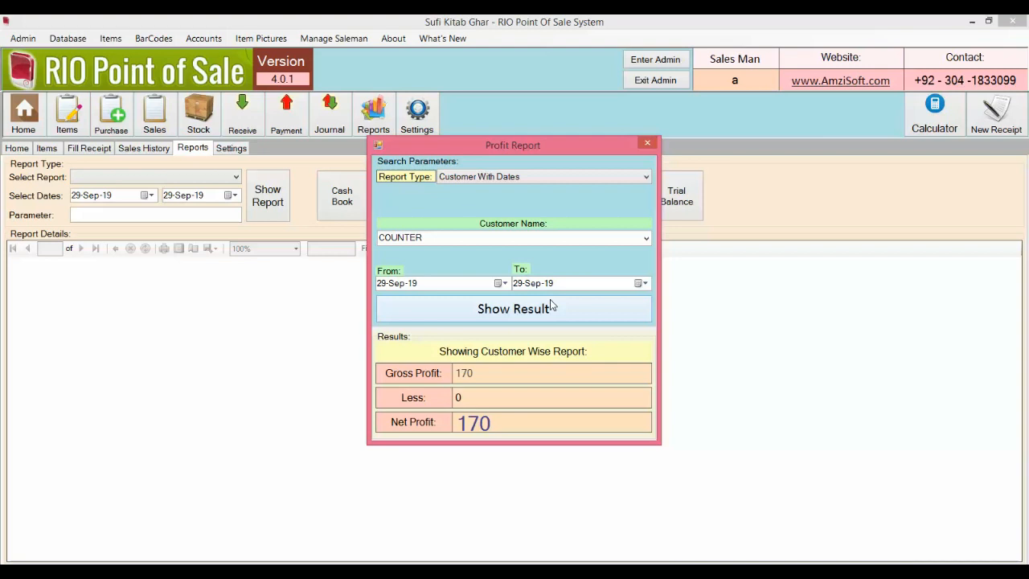
Step: Show the Category With Dates profit for Food, netting 100
left_click(646, 238)
left_click(645, 238)
left_click(644, 176)
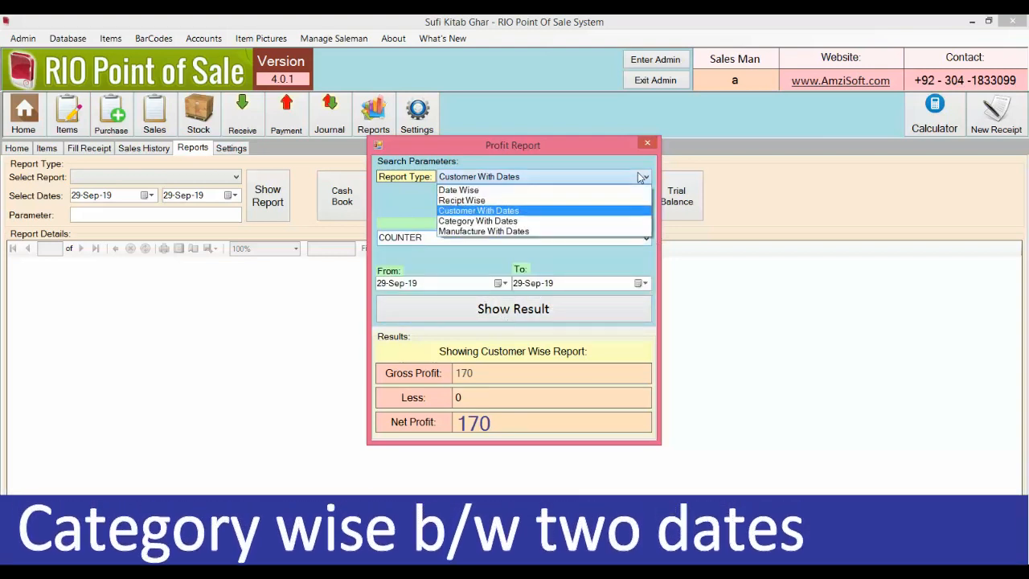
left_click(572, 221)
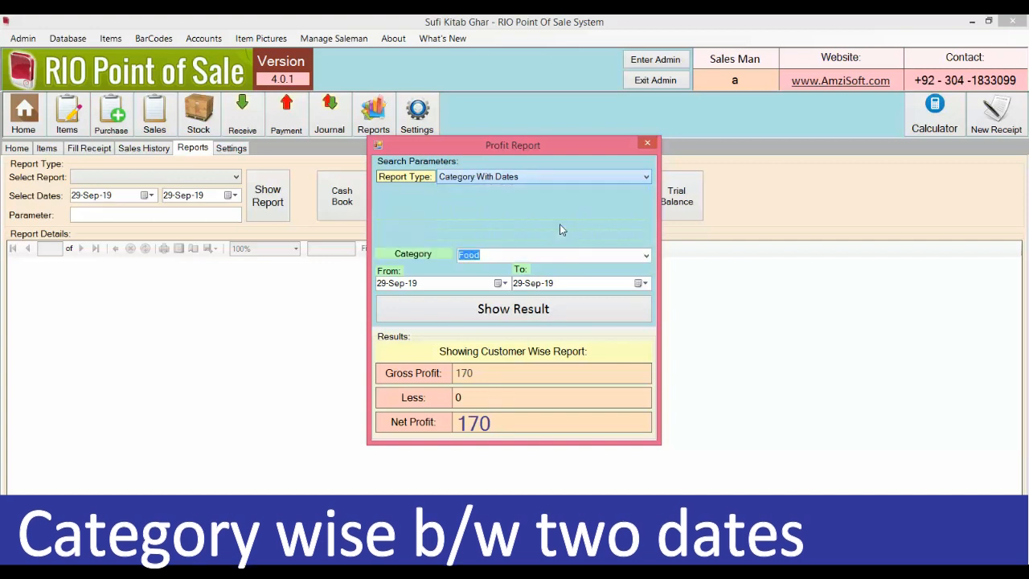
left_click(648, 255)
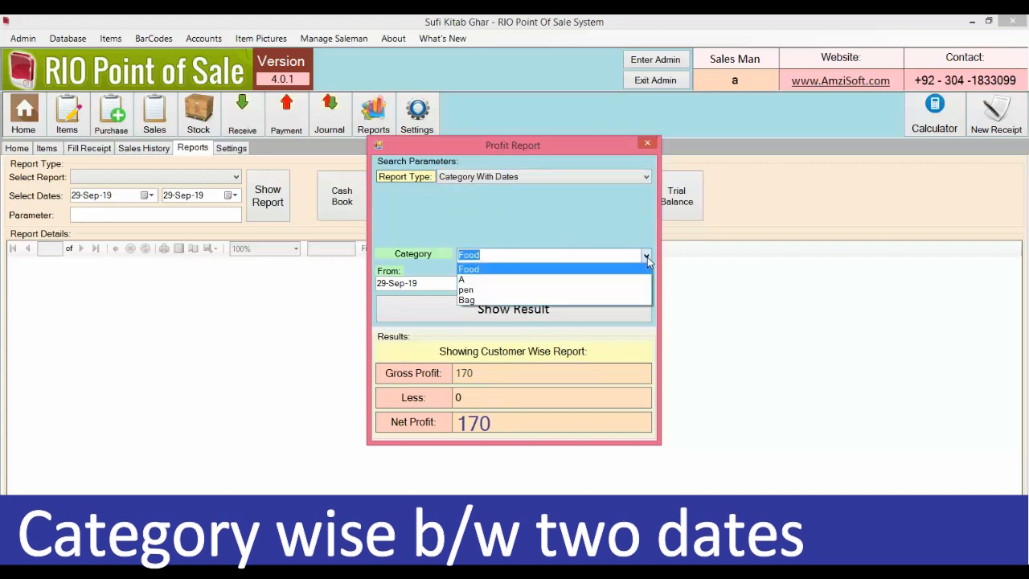
left_click(608, 270)
left_click(573, 312)
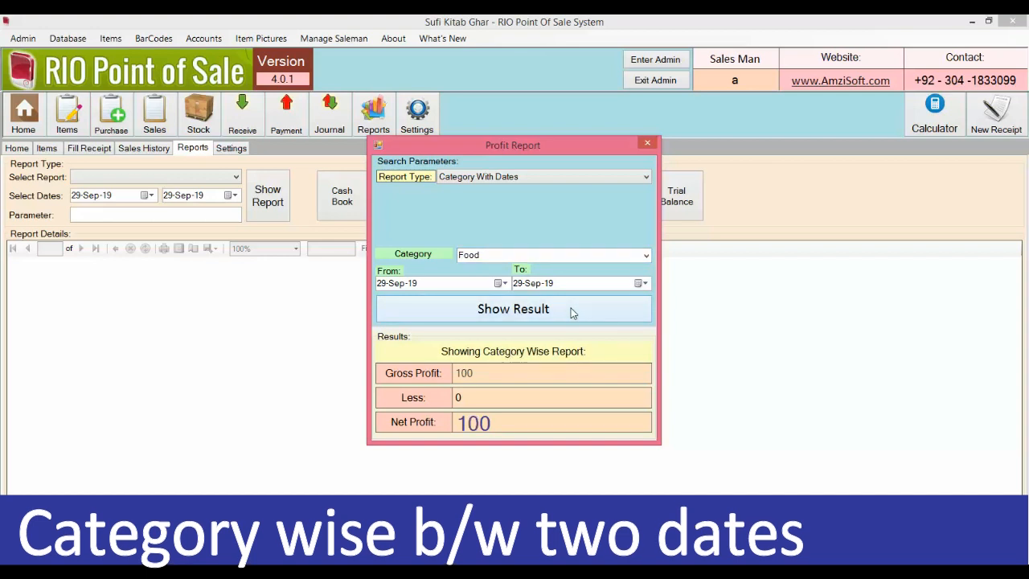
Step: Show the Manufacture With Dates profit for Dollar, netting 40
left_click(648, 179)
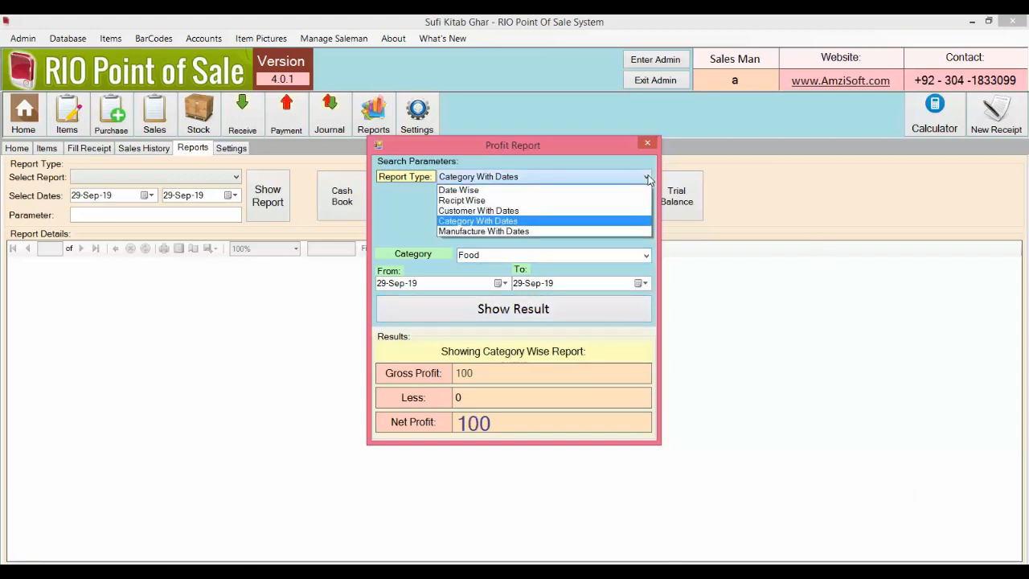
left_click(628, 233)
left_click(645, 255)
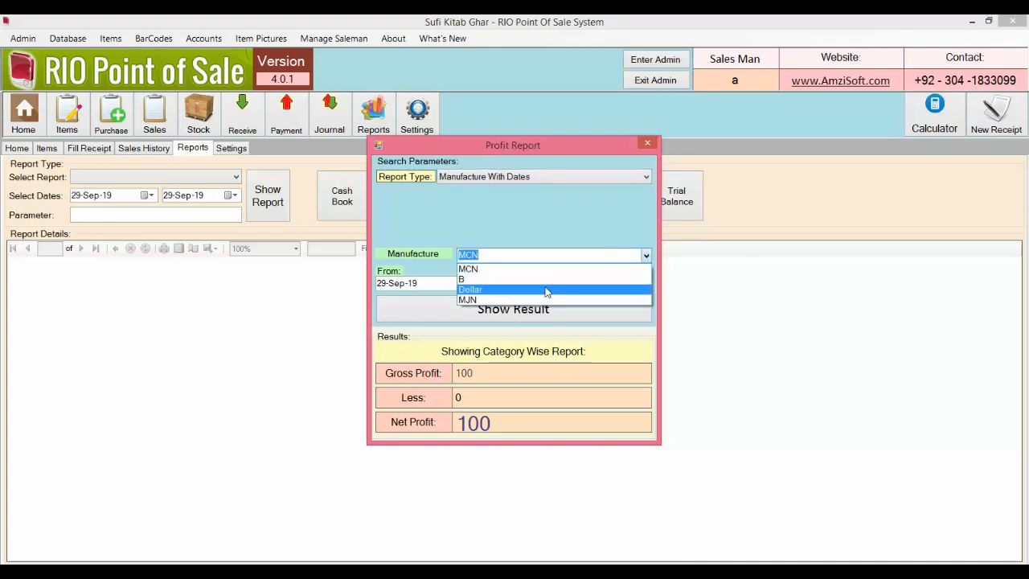
left_click(546, 291)
left_click(540, 313)
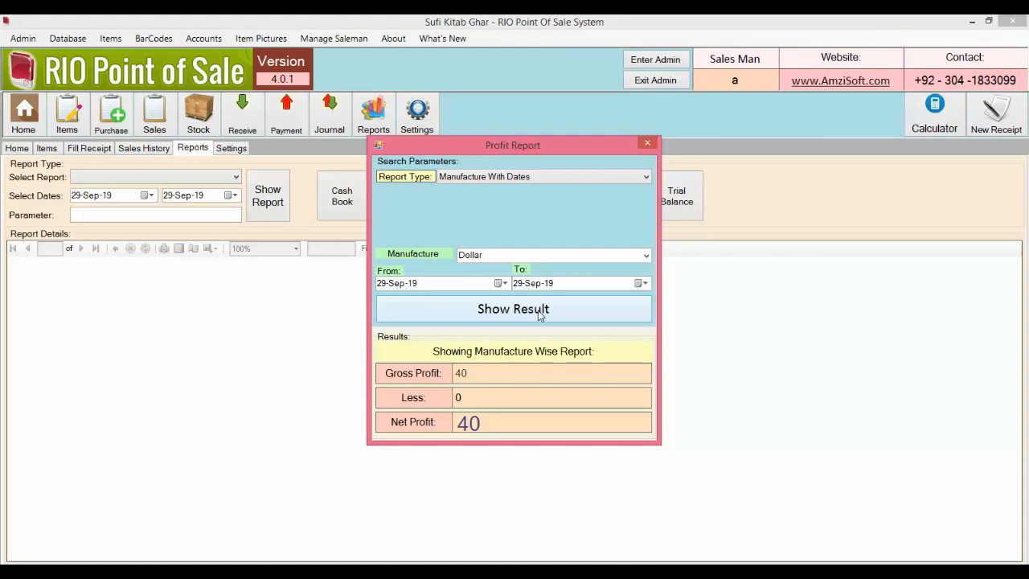
left_click(637, 180)
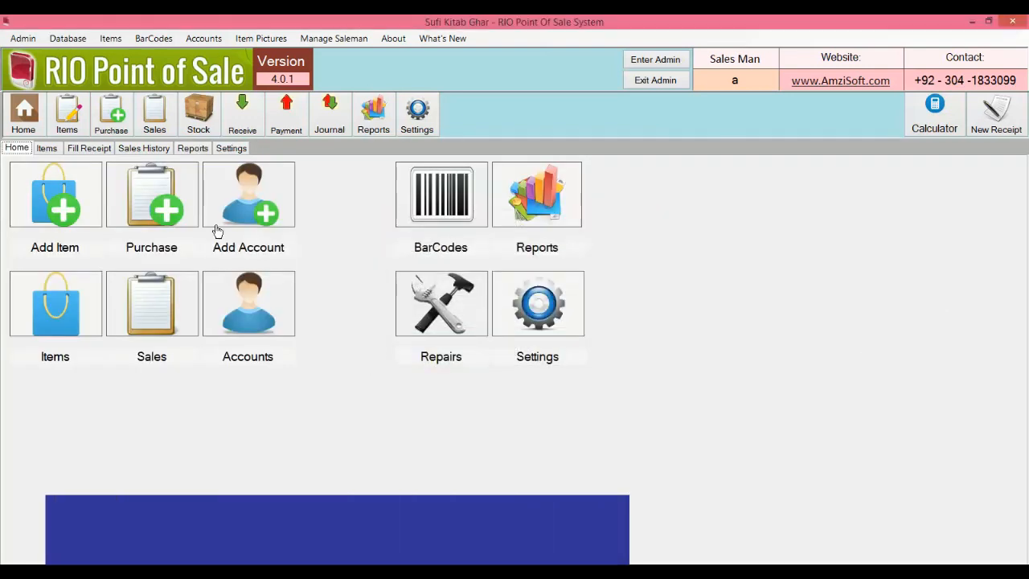
Step: Create a Customer account with the customer's name, city address and phone number
left_click(223, 192)
type("Babar")
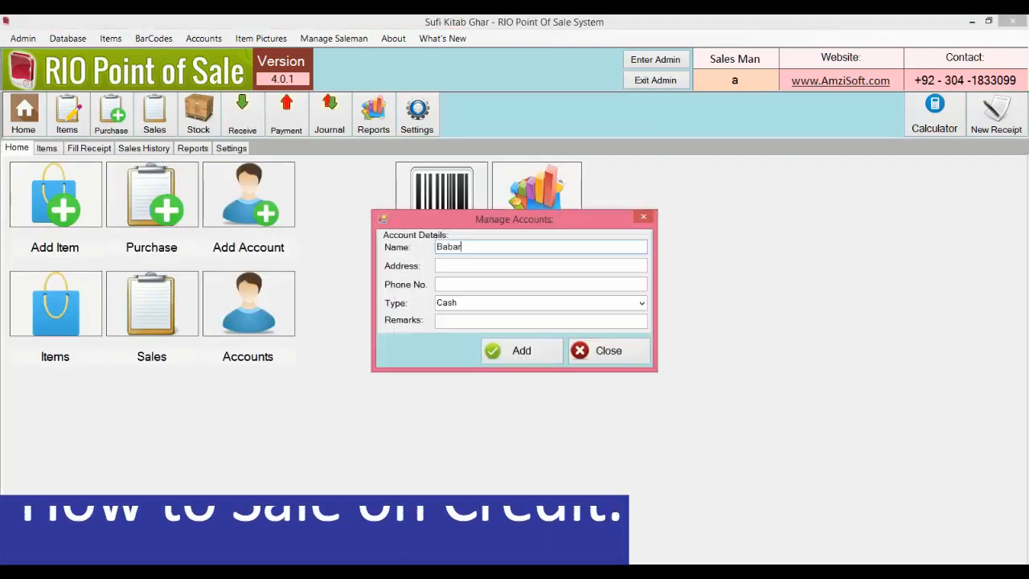
key("Tab")
type("Lahore")
key("Tab")
type("0300")
key("Tab")
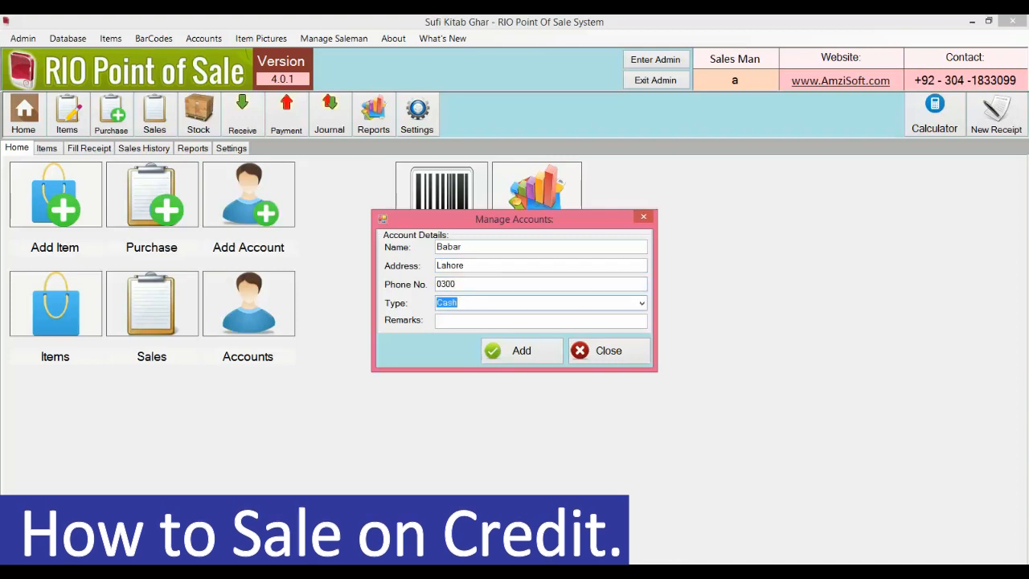
type("C")
key("Down")
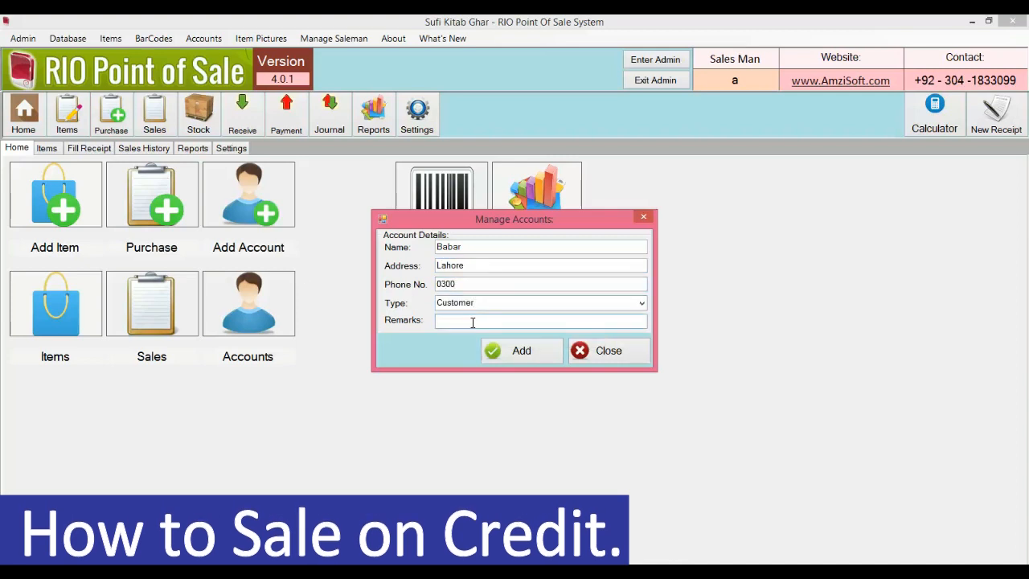
left_click(518, 351)
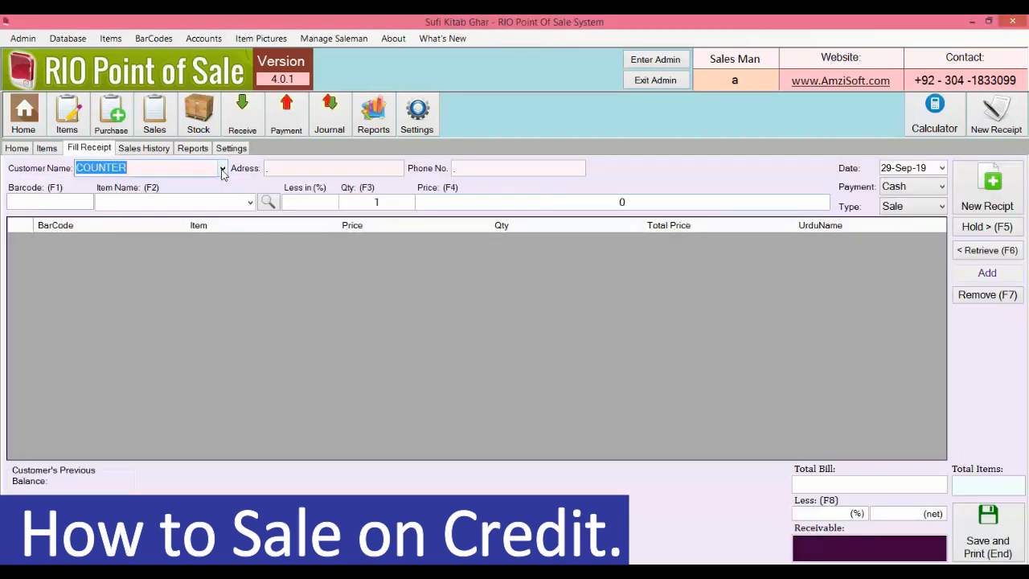
Step: Sell one Cake (barcode 1, 100) to the new customer on Credit, receiving 50, as receipt 14
left_click(223, 169)
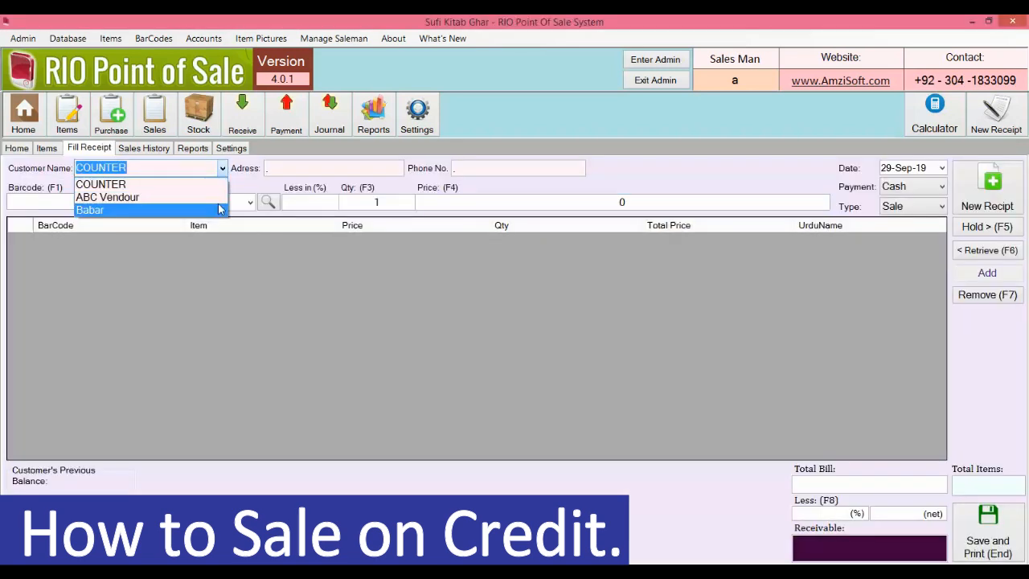
left_click(218, 212)
type("1")
key("Return")
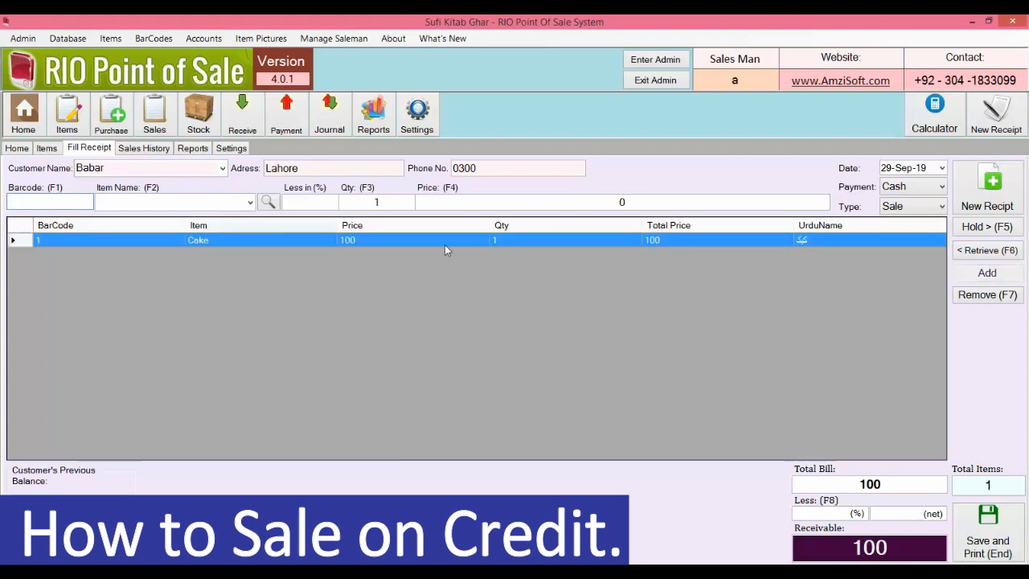
left_click(928, 191)
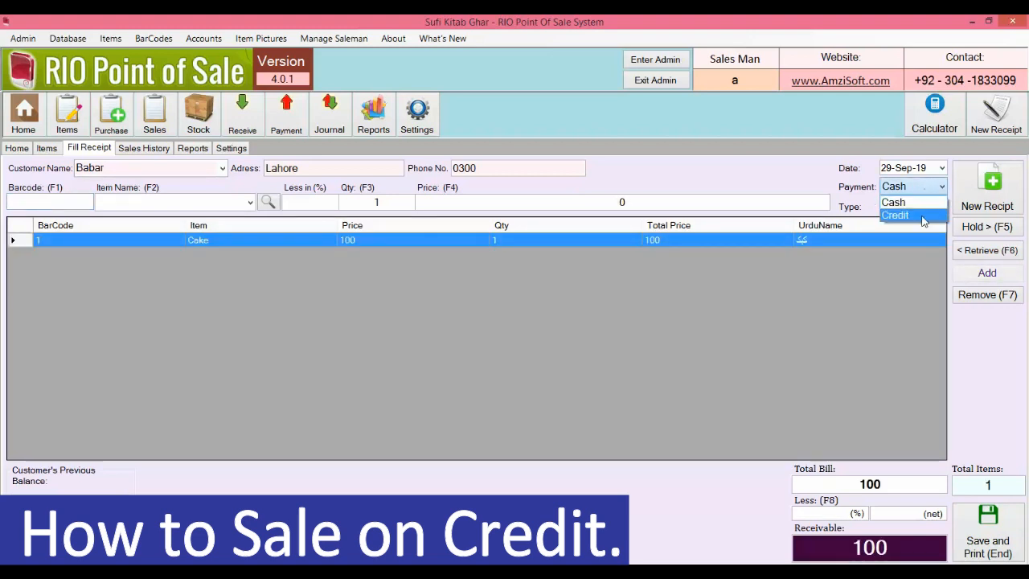
left_click(924, 215)
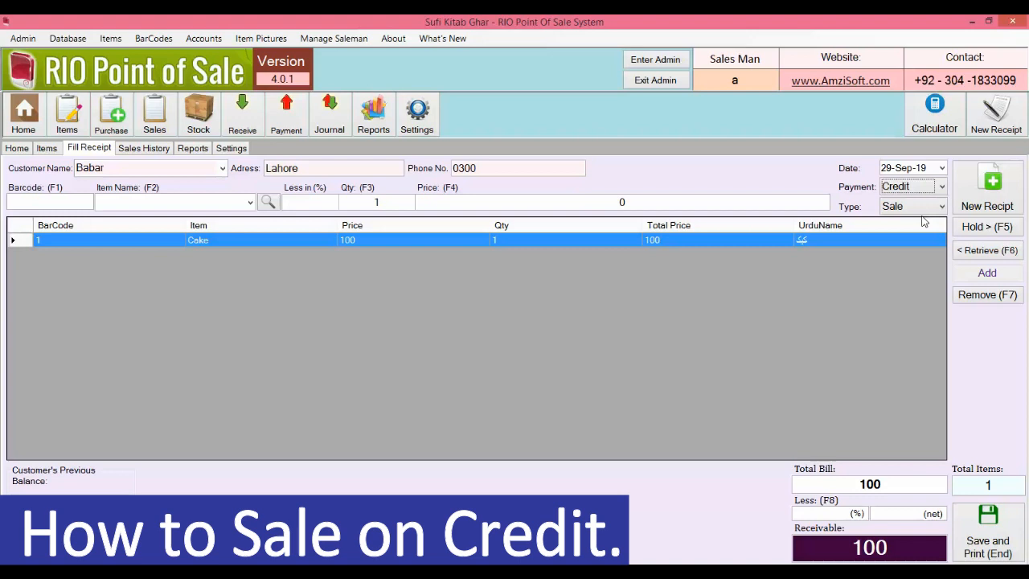
left_click(991, 531)
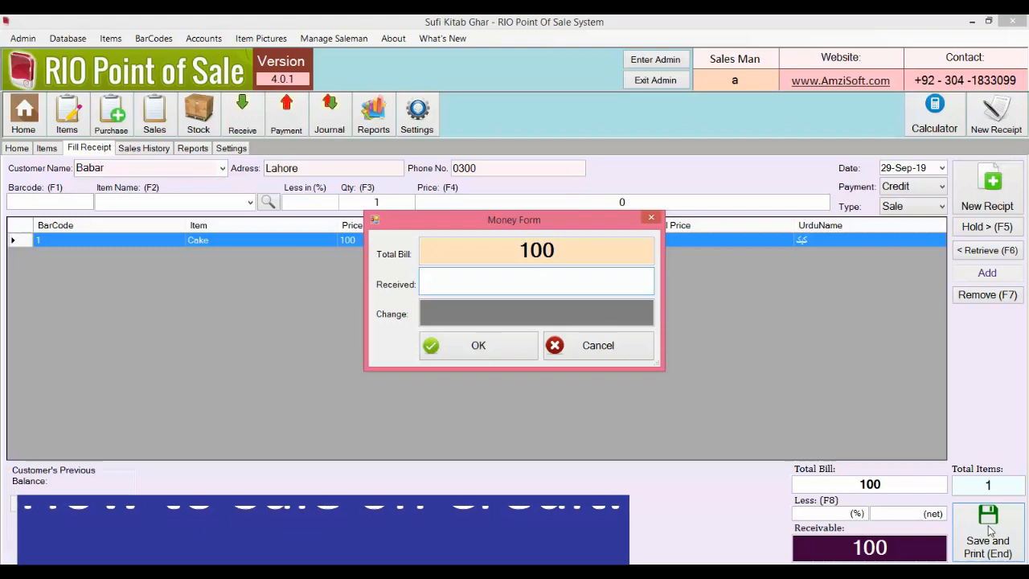
type("50")
key("Return")
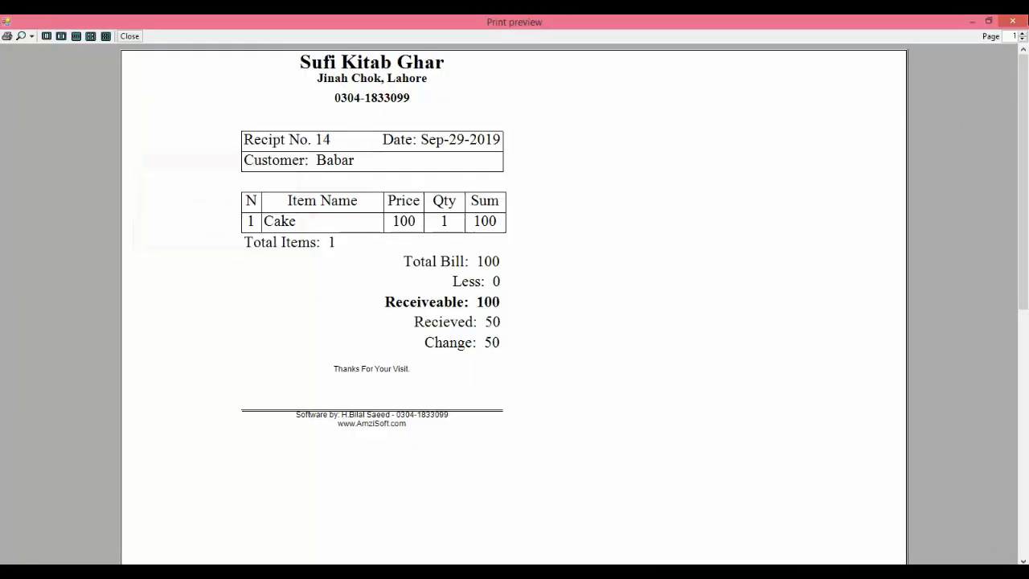
left_click(1025, 20)
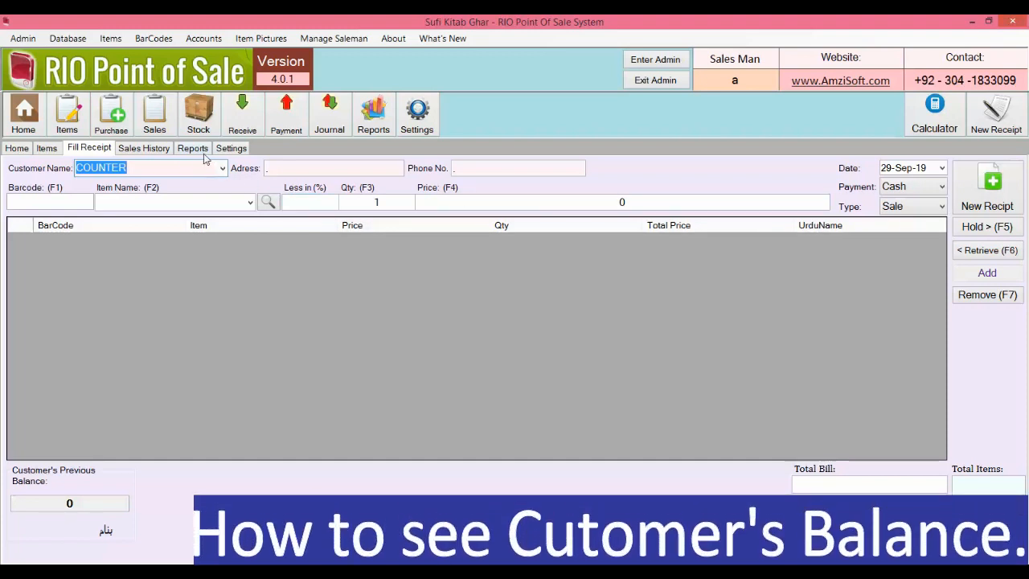
Step: Check the new customer's One Account Balance ledger, showing a net balance of 50
left_click(381, 121)
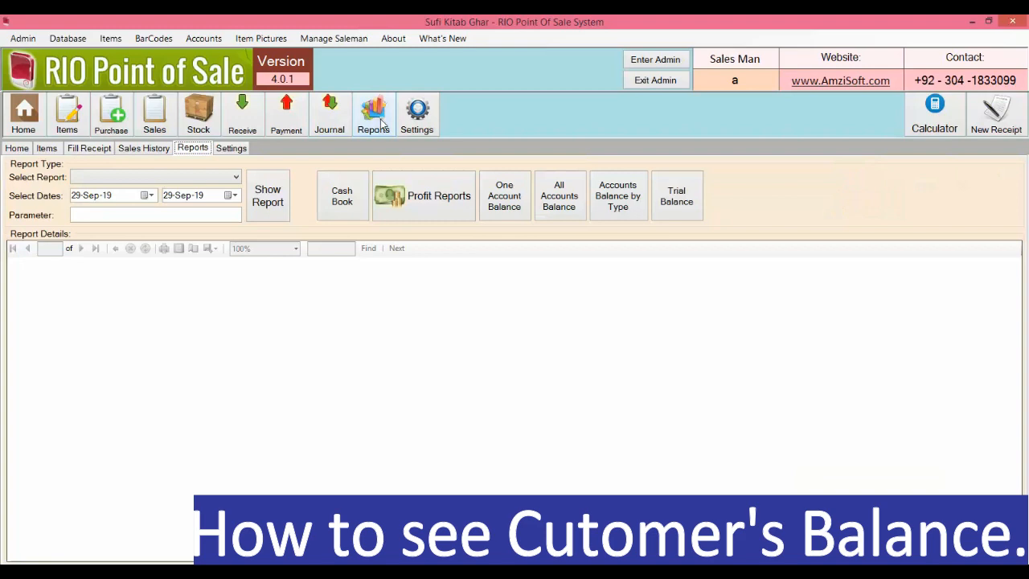
left_click(502, 207)
type("Babar")
key("Return")
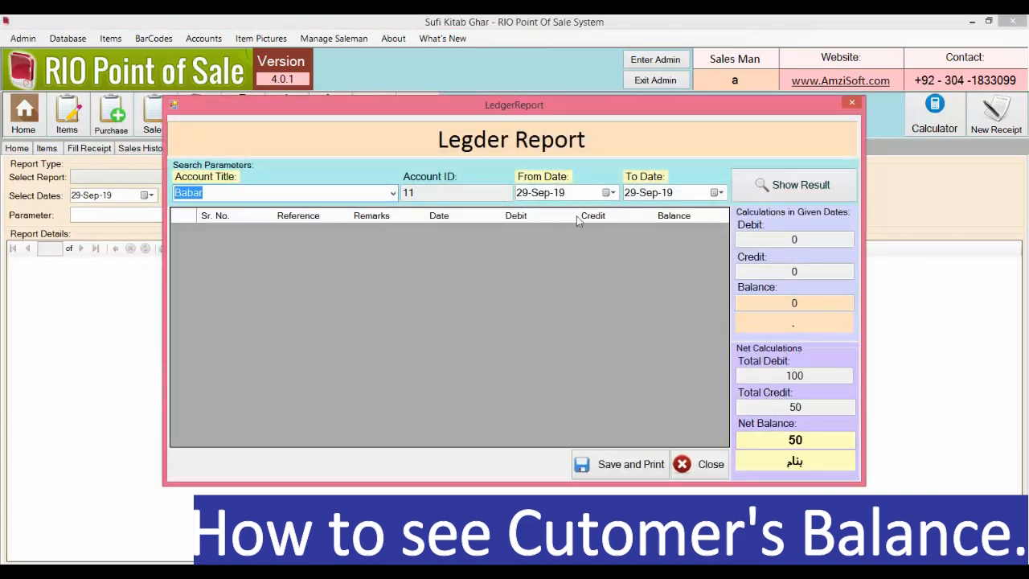
left_click(792, 185)
double_click(789, 439)
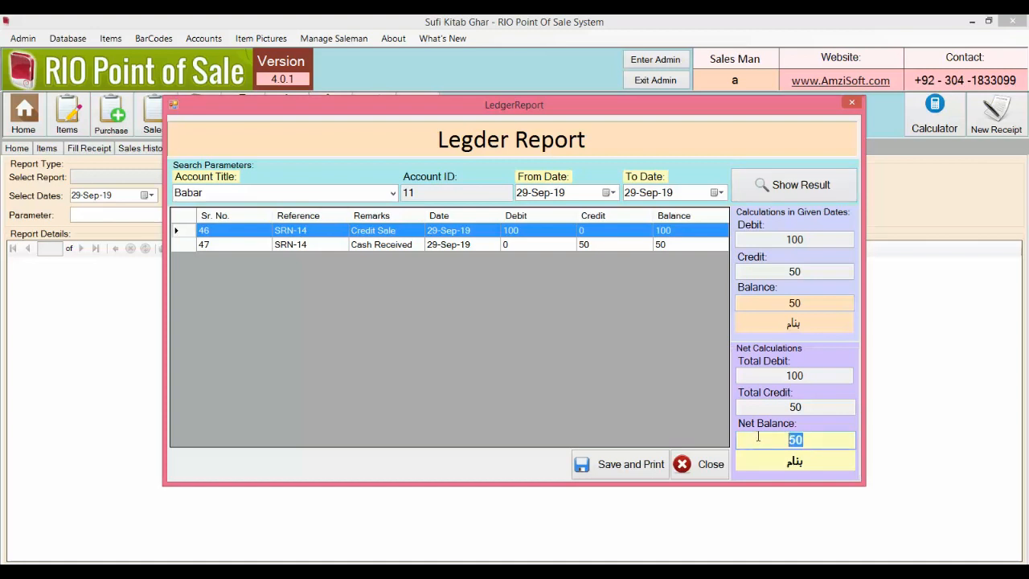
left_click(852, 103)
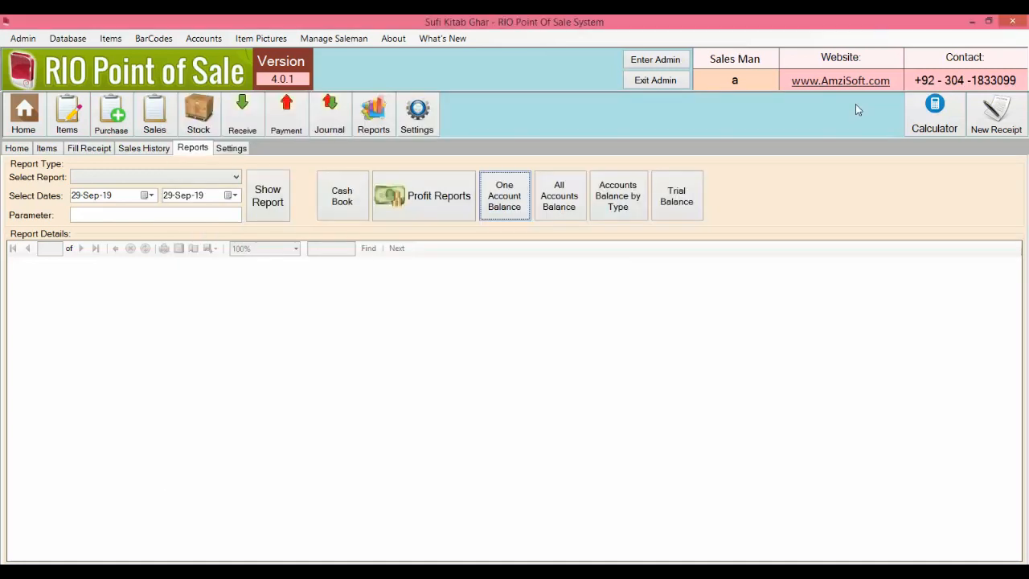
Step: Select the customer on the receipt form to see the previous balance of 50, then start Cash Received
left_click(85, 150)
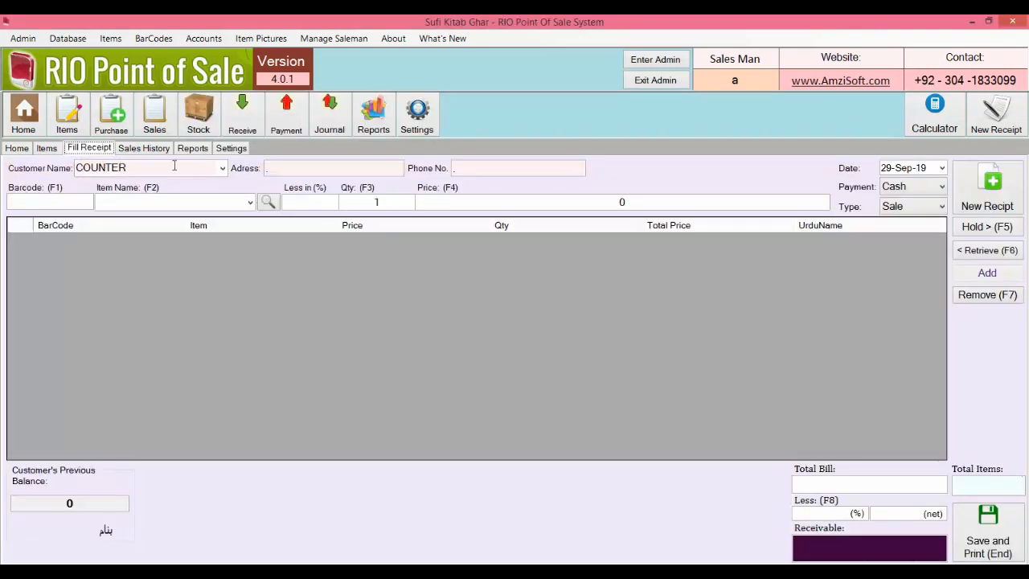
left_click(223, 170)
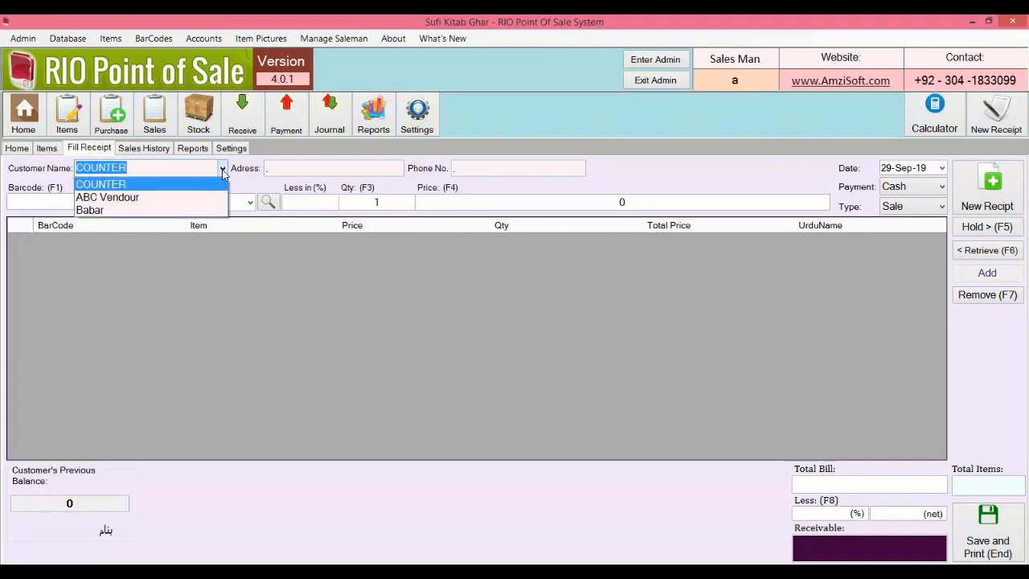
left_click(96, 210)
left_click_drag(81, 505, 29, 506)
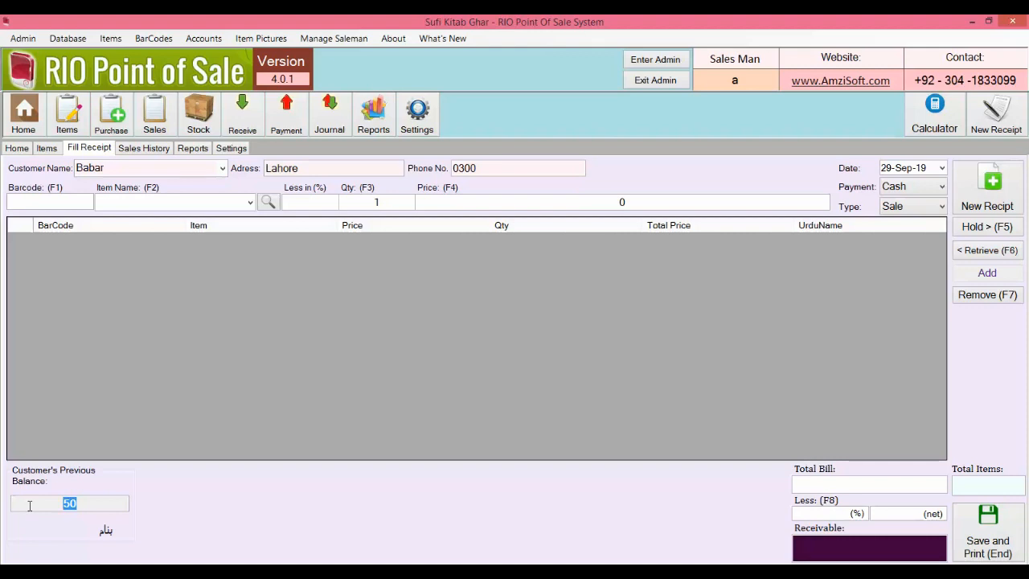
left_click(241, 129)
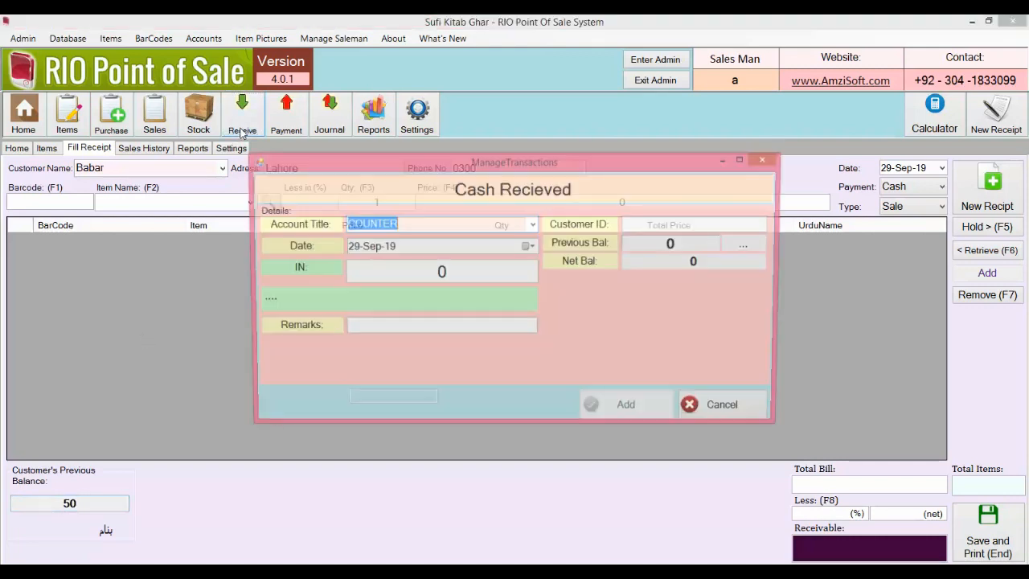
Step: Record 40 cash received from the new customer as voucher 2, leaving a balance of 10
type("Babar")
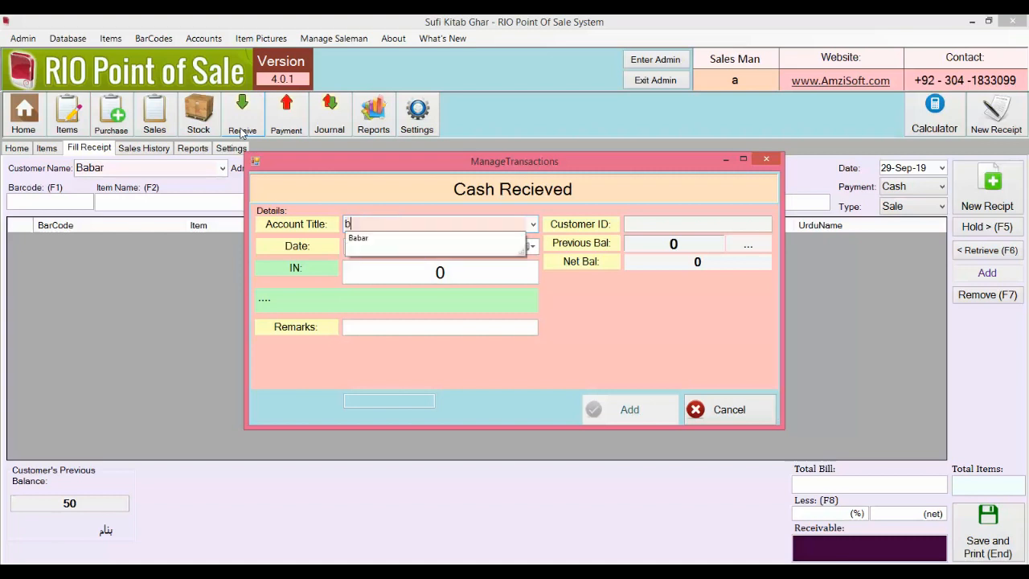
key("Return")
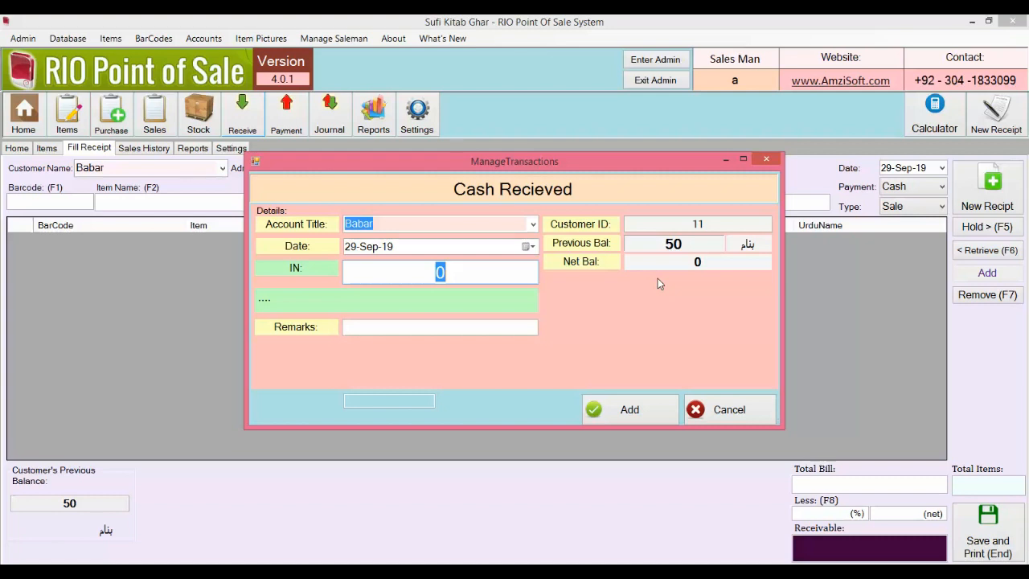
type("30")
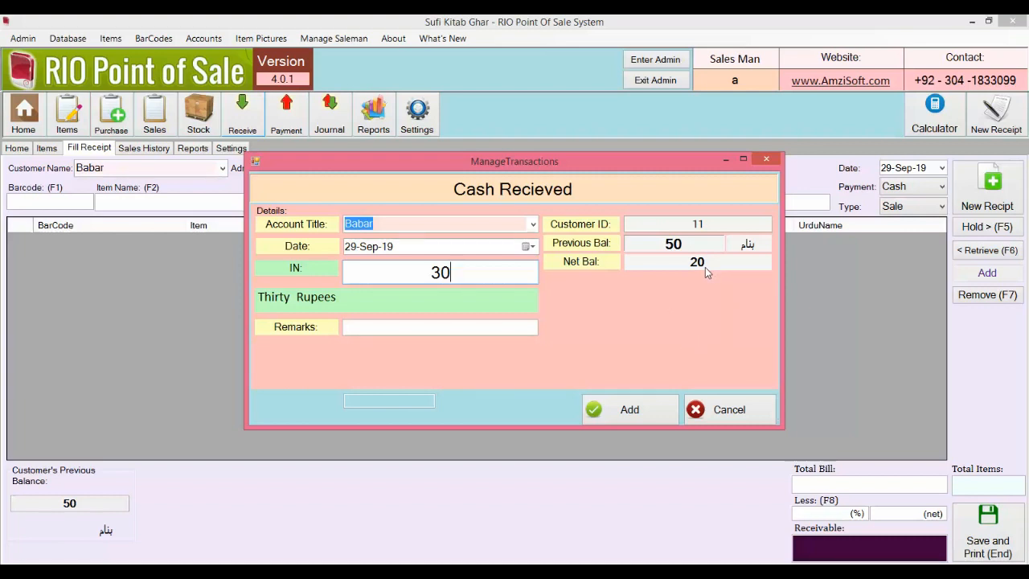
key("BackSpace")
key("BackSpace")
type("40")
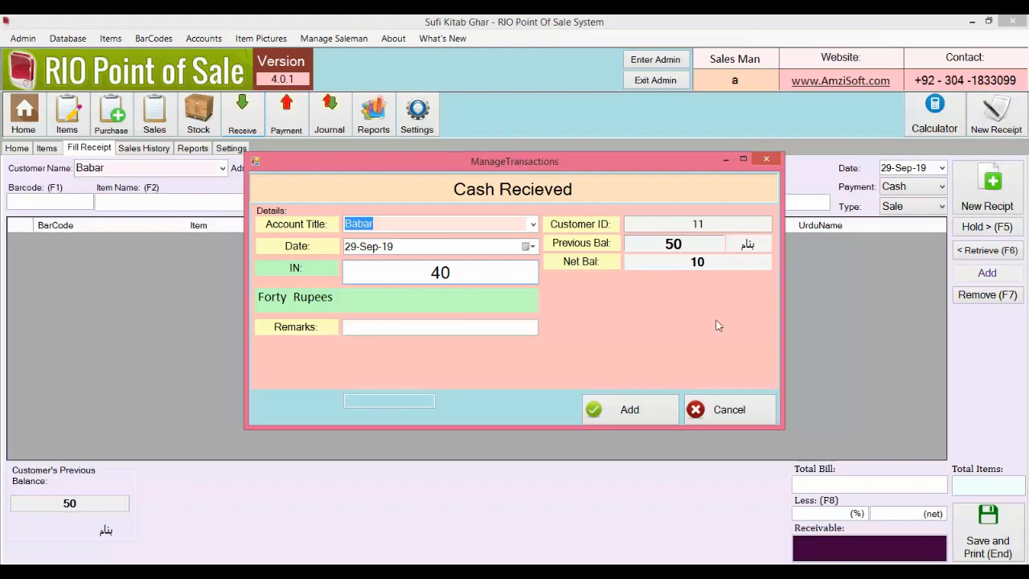
left_click(651, 410)
key("Return")
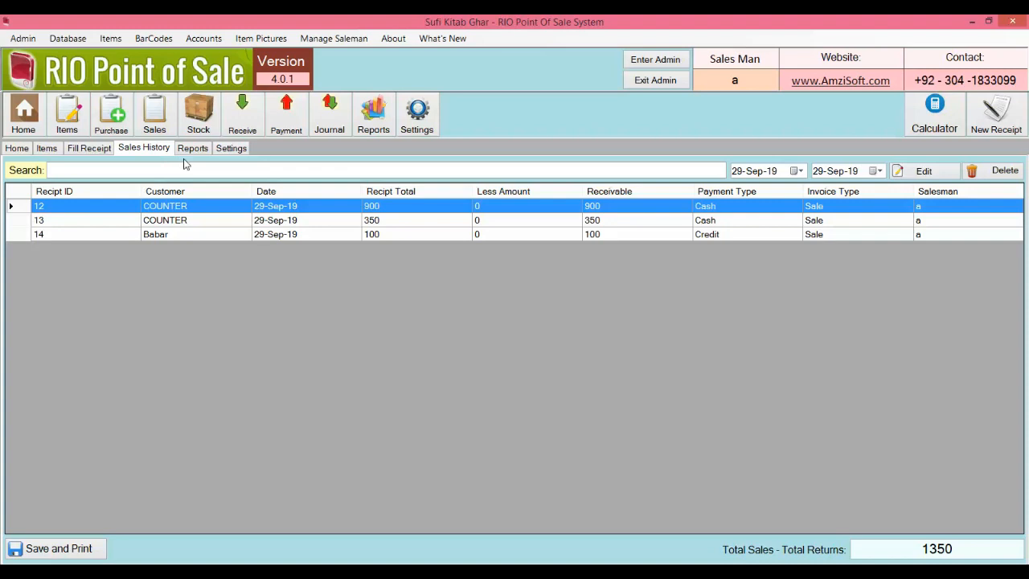
Step: Generate the Trial Balance in Complete form (1450 debit and credit), then in Compact form
left_click(193, 149)
left_click(671, 201)
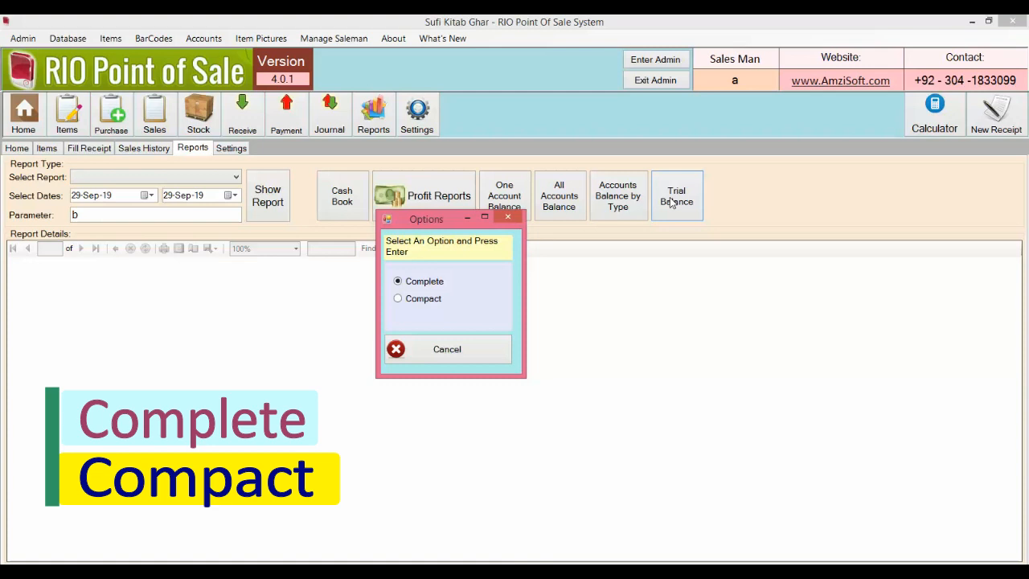
key("Return")
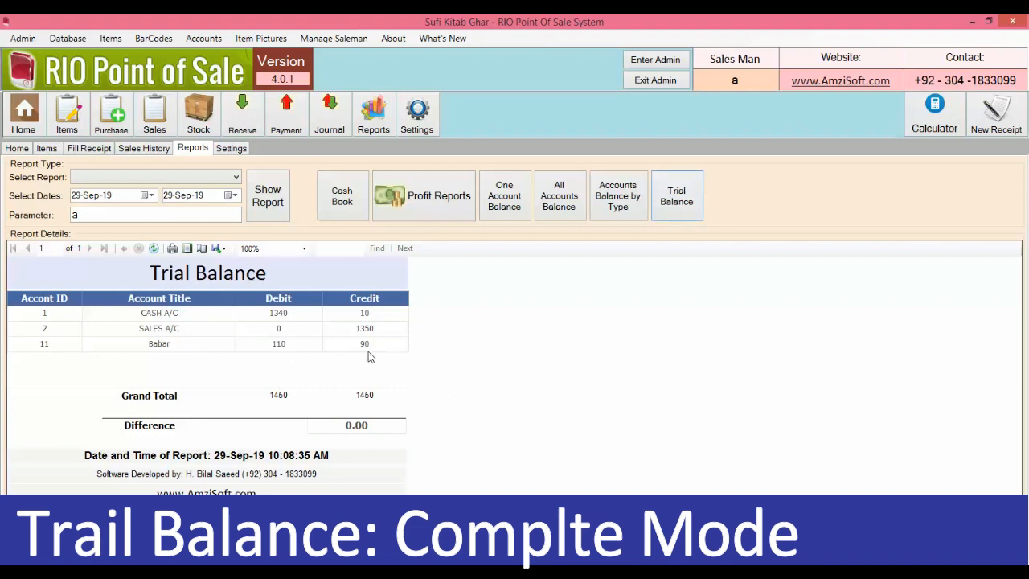
left_click(689, 211)
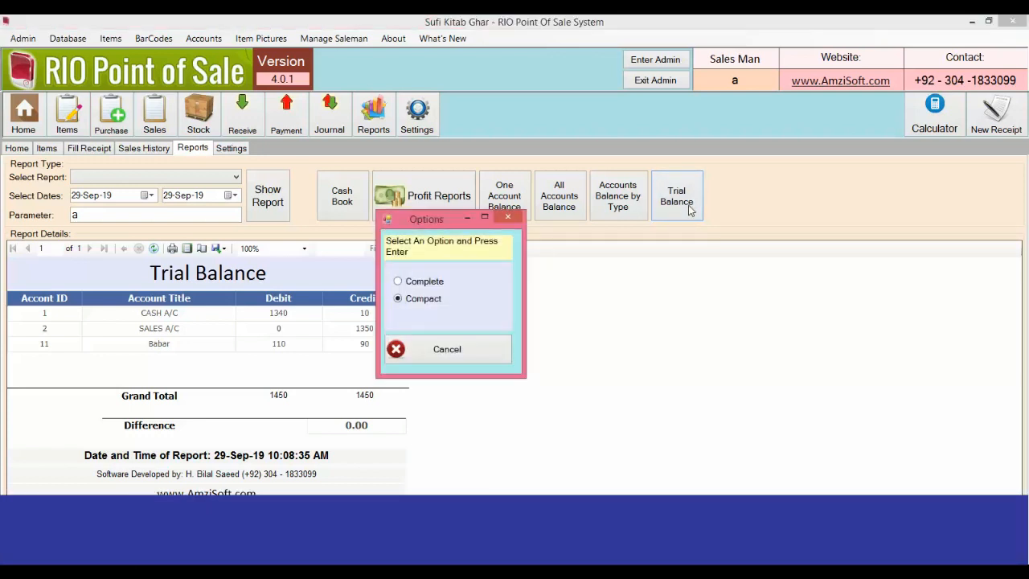
key("Return")
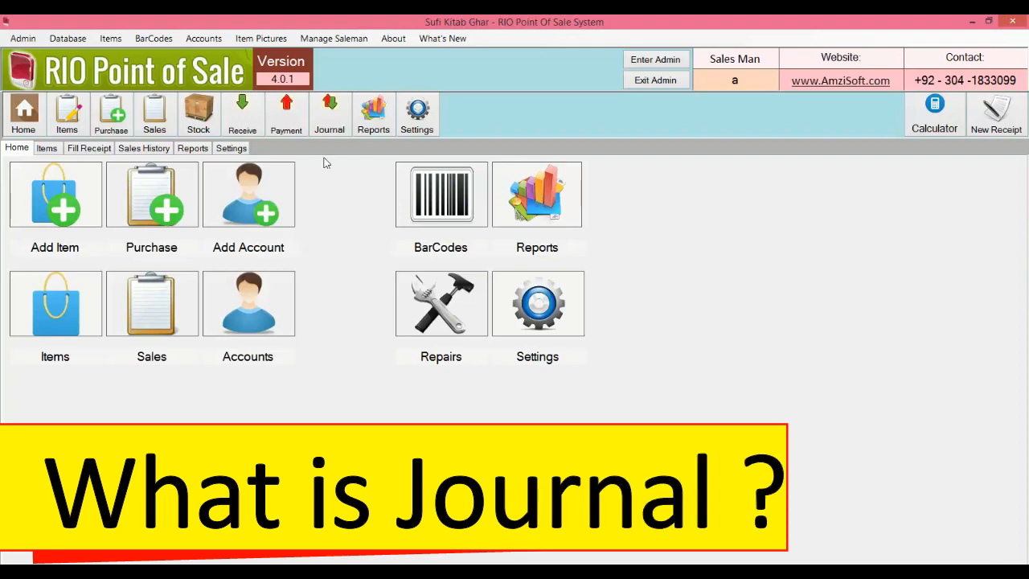
Step: Close the journal entries window and bring up the Add Account form
left_click(328, 124)
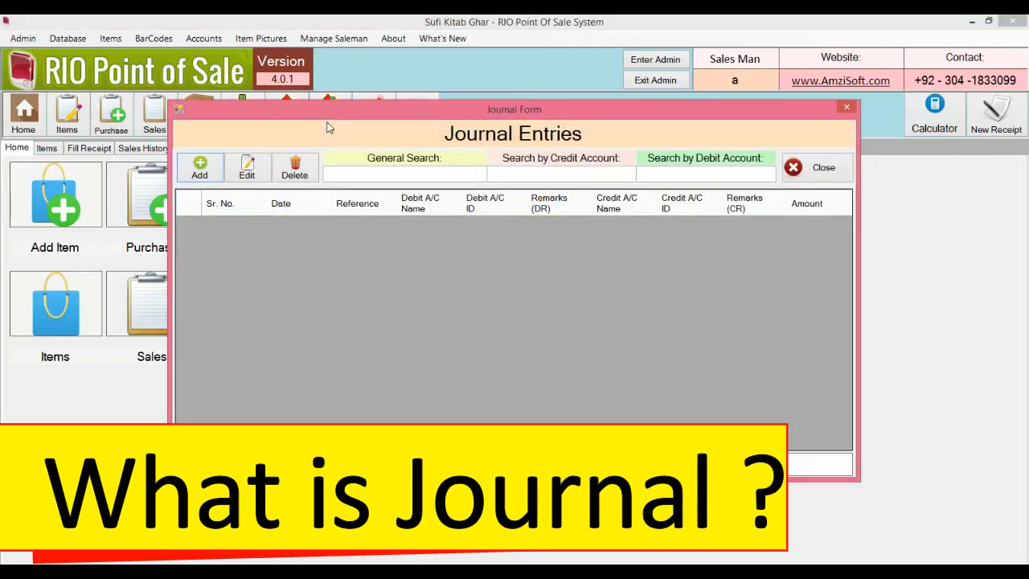
left_click(848, 109)
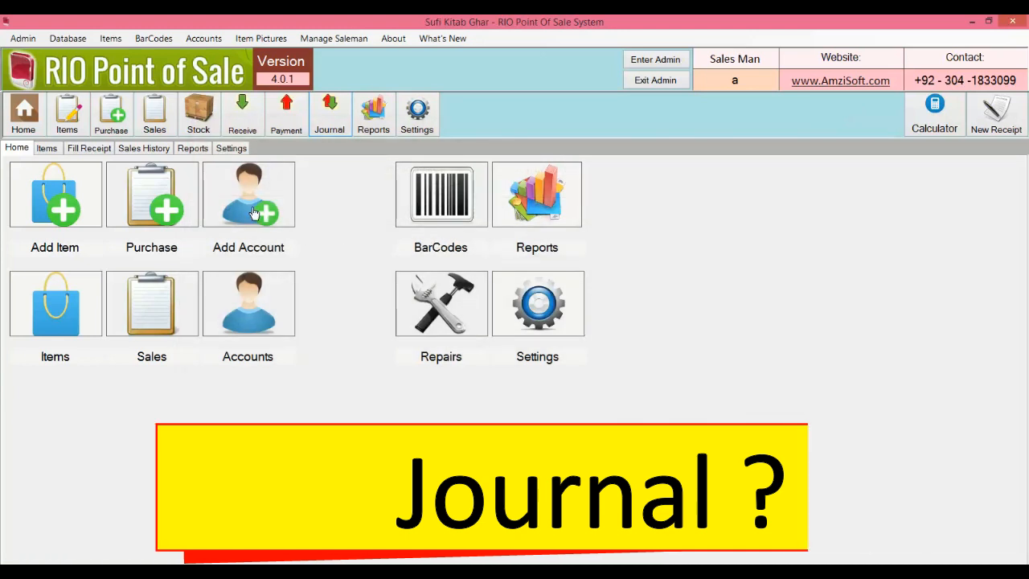
left_click(252, 211)
Step: Add a new account with the vendor's name, address '.', and type Vendour
type("Jamal Vendour")
key("Tab")
type(".")
key("Tab")
type(".")
key("Tab")
type("V")
key("Return")
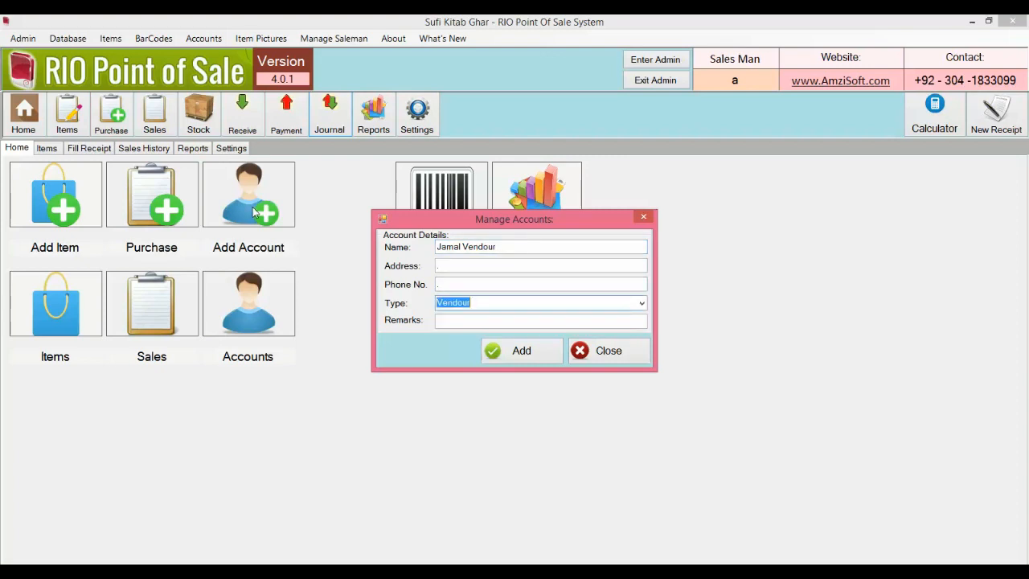
left_click(538, 358)
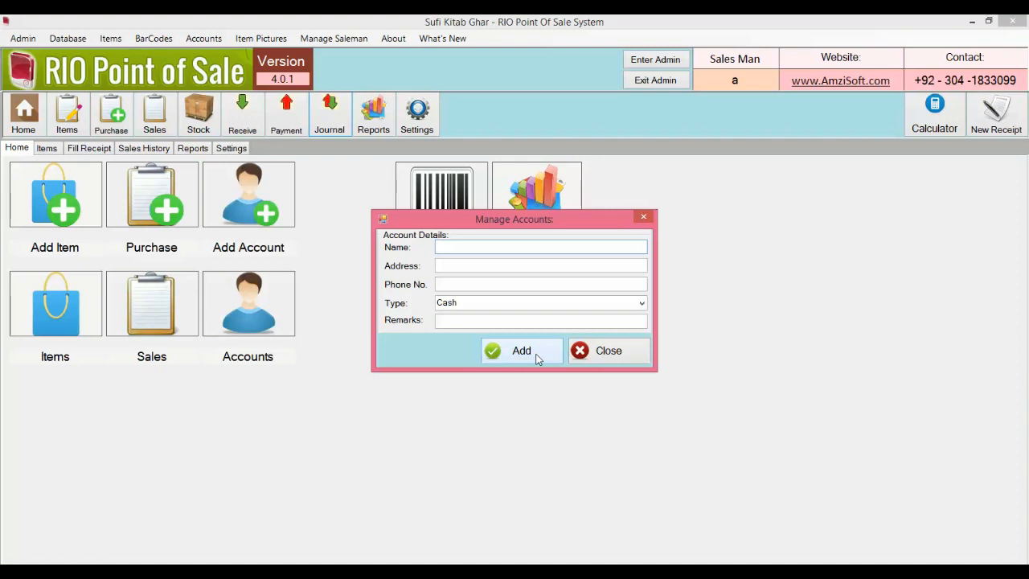
Step: Add a UBL account of type Bank with '.' address and phone, then close the form
type("UBL")
key("Tab")
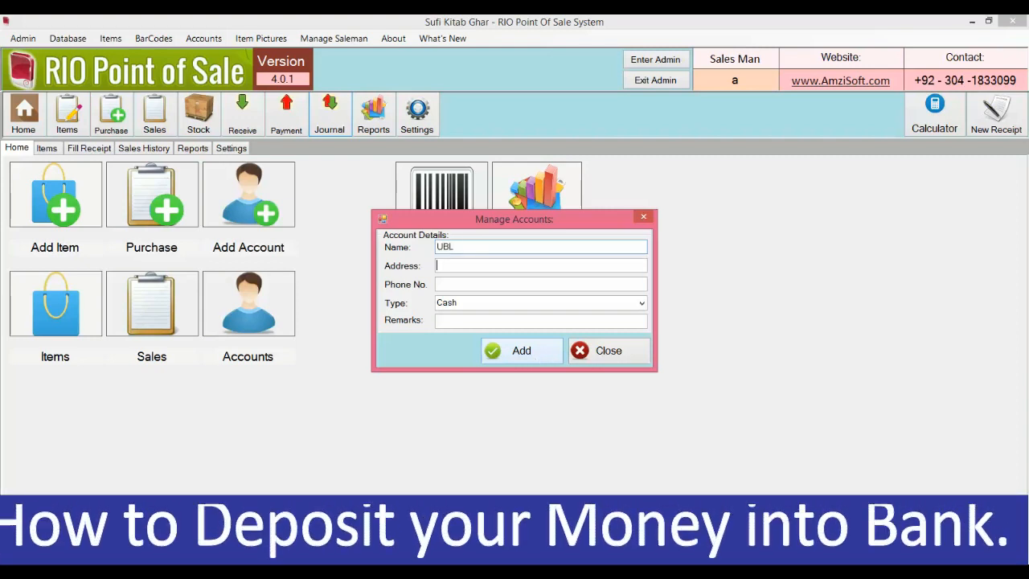
type(".")
key("Tab")
type(".")
key("Tab")
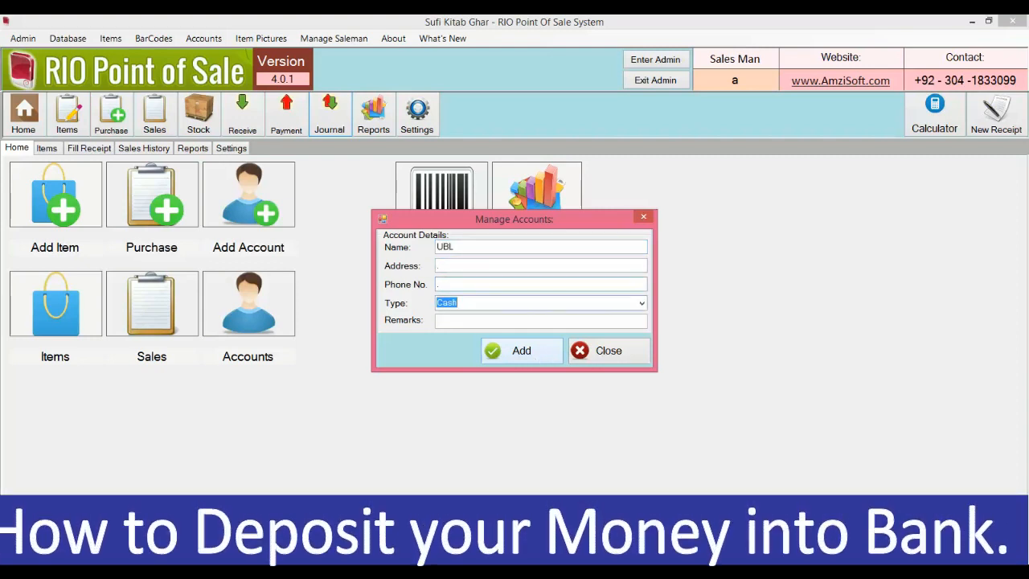
type("Bank")
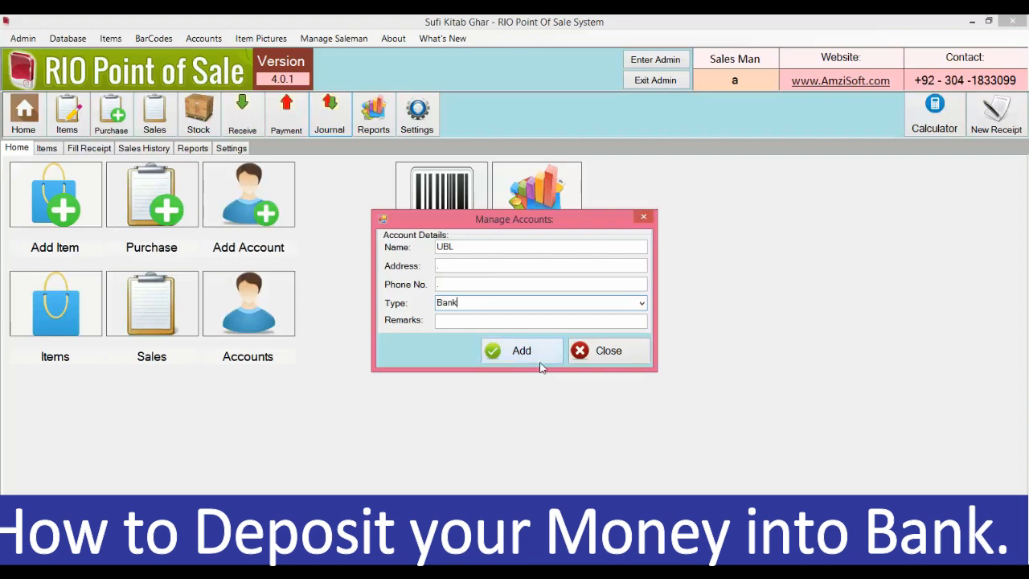
left_click(544, 362)
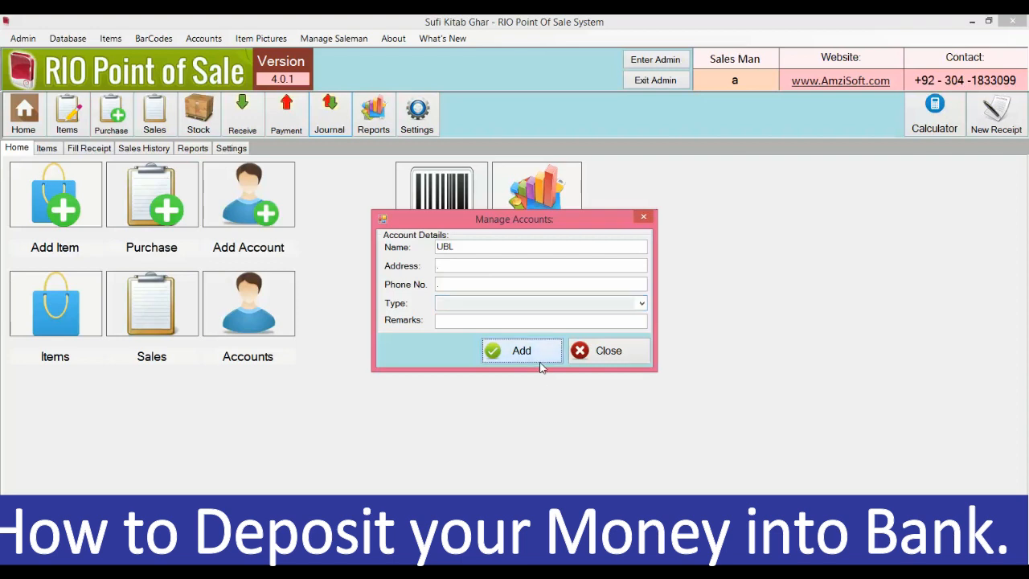
left_click(609, 352)
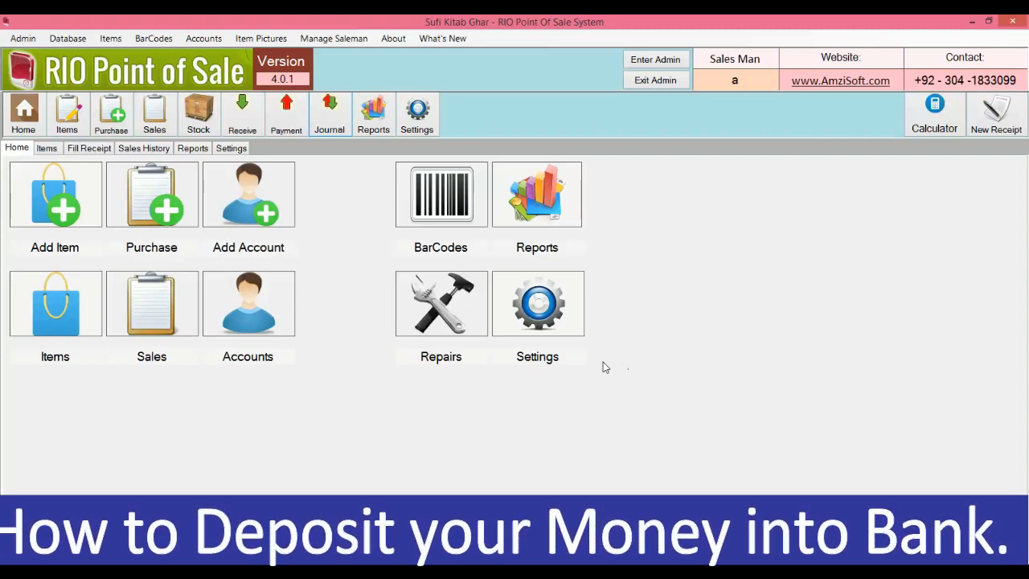
Step: Record a 20000 cash payment out to the UBL account without printing it
left_click(287, 119)
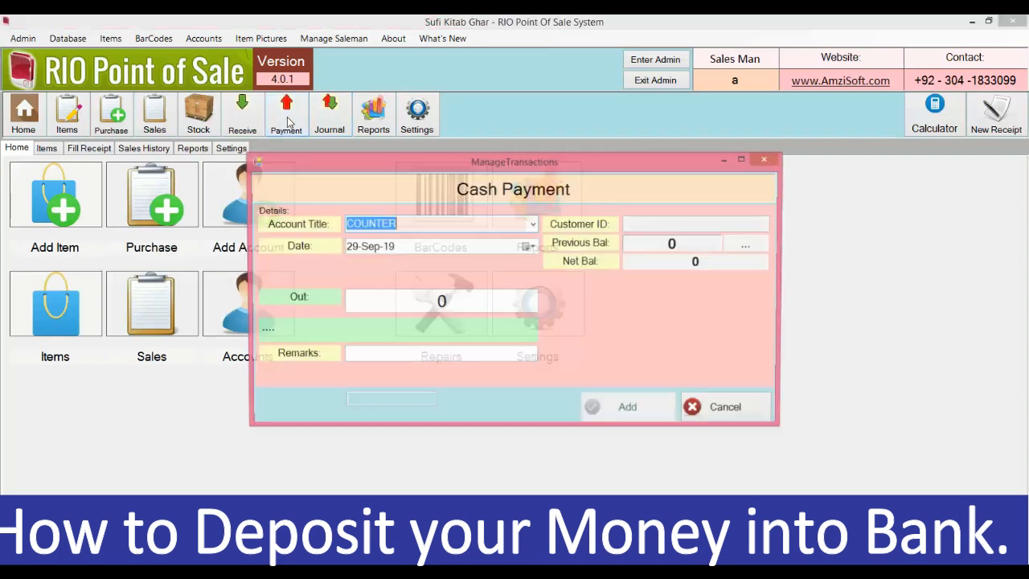
type("u")
key("Return")
type("20")
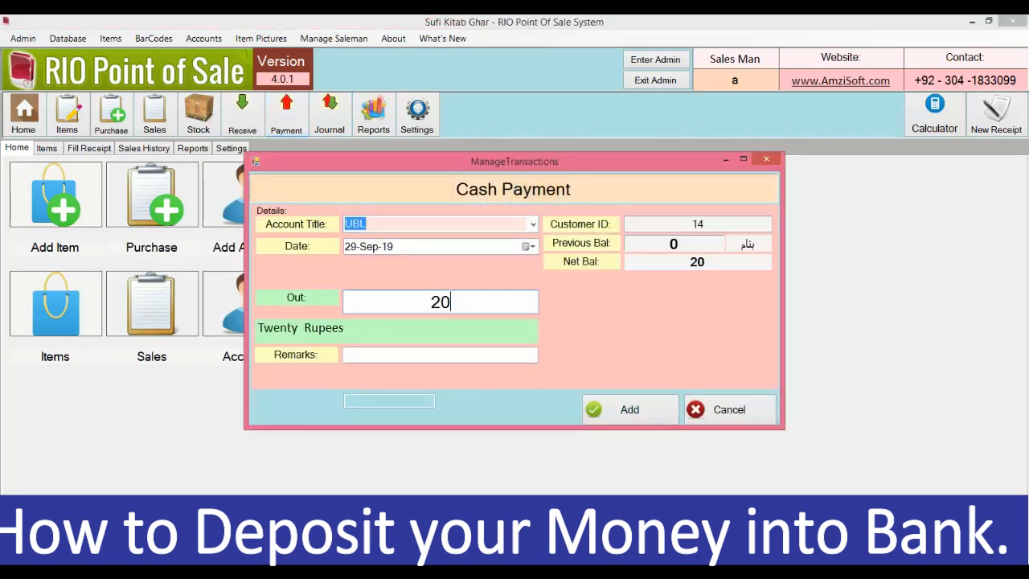
key("BackSpace")
type("0000")
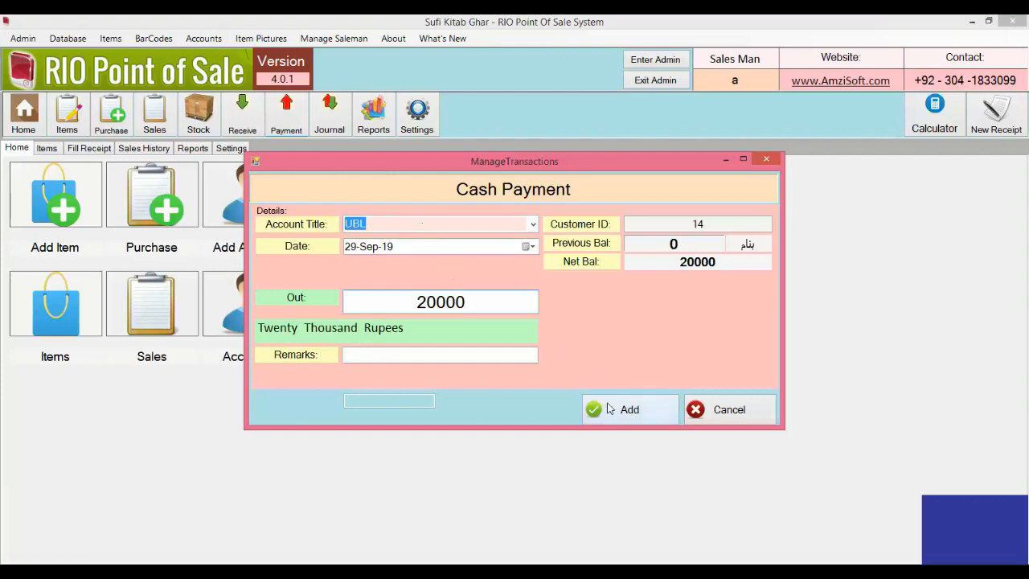
left_click(609, 410)
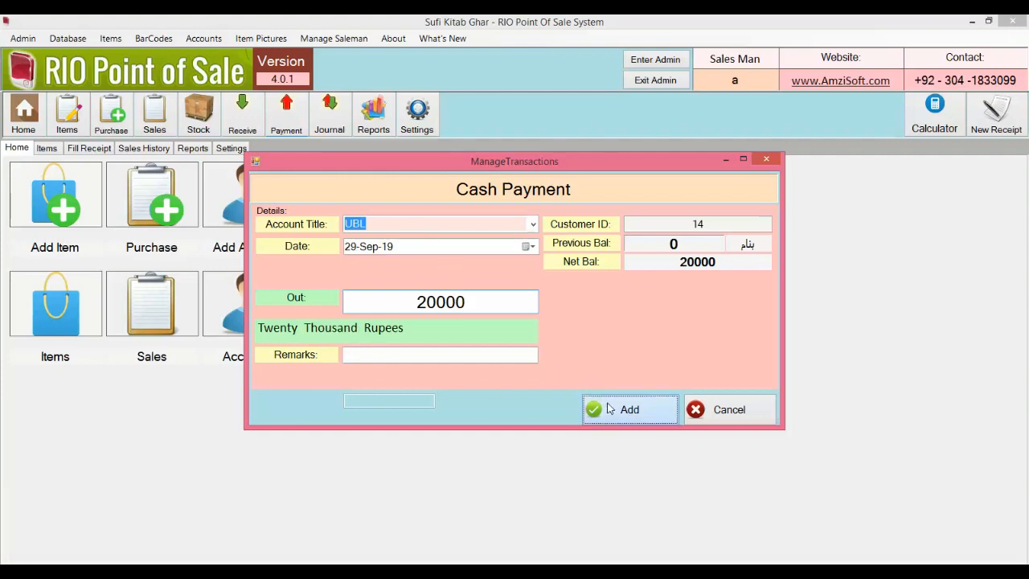
left_click(569, 345)
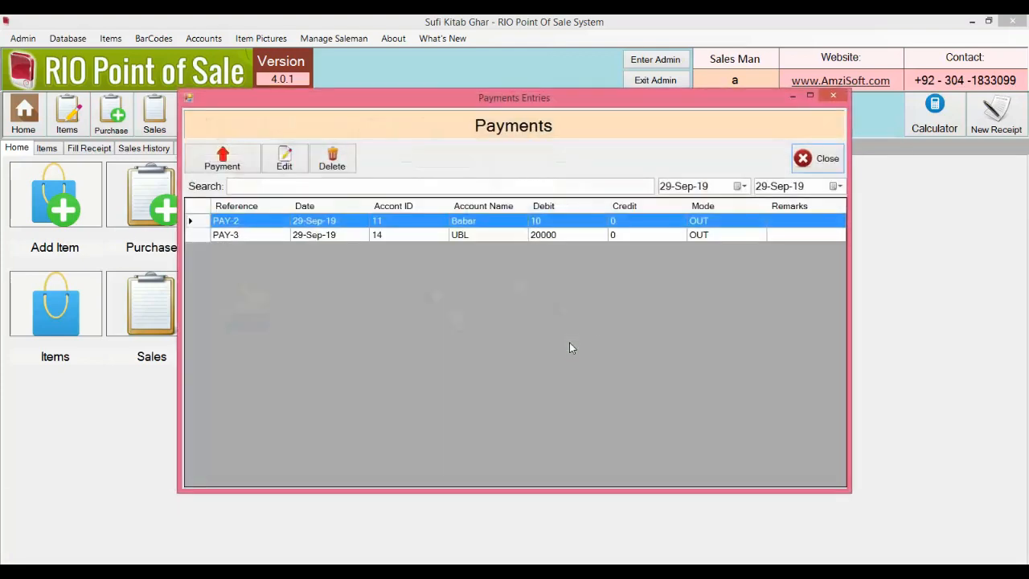
left_click(814, 160)
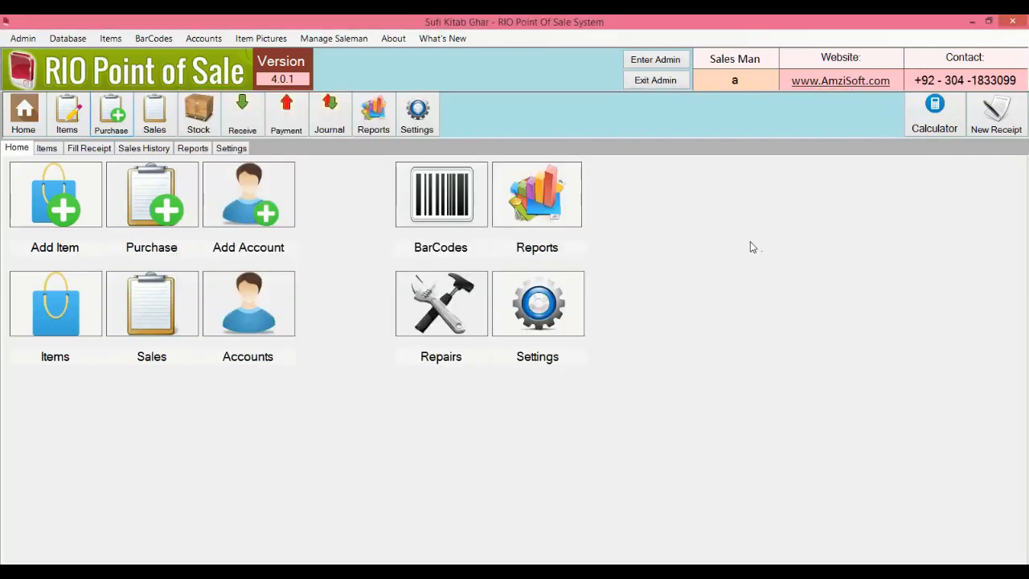
left_click(122, 111)
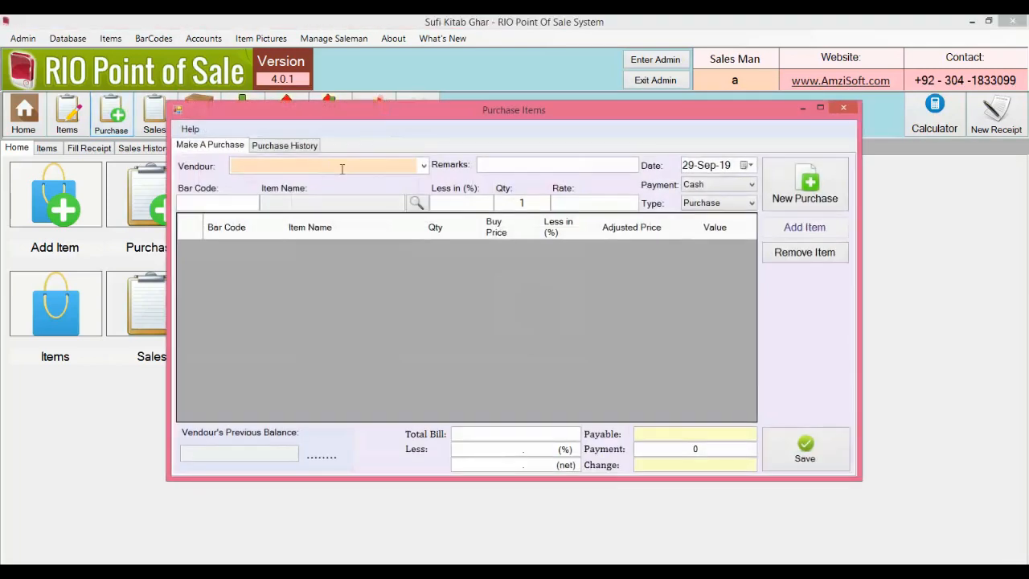
Step: Choose the new vendor as supplier and add bar code 2 (Cups) with quantity 2000
left_click(423, 167)
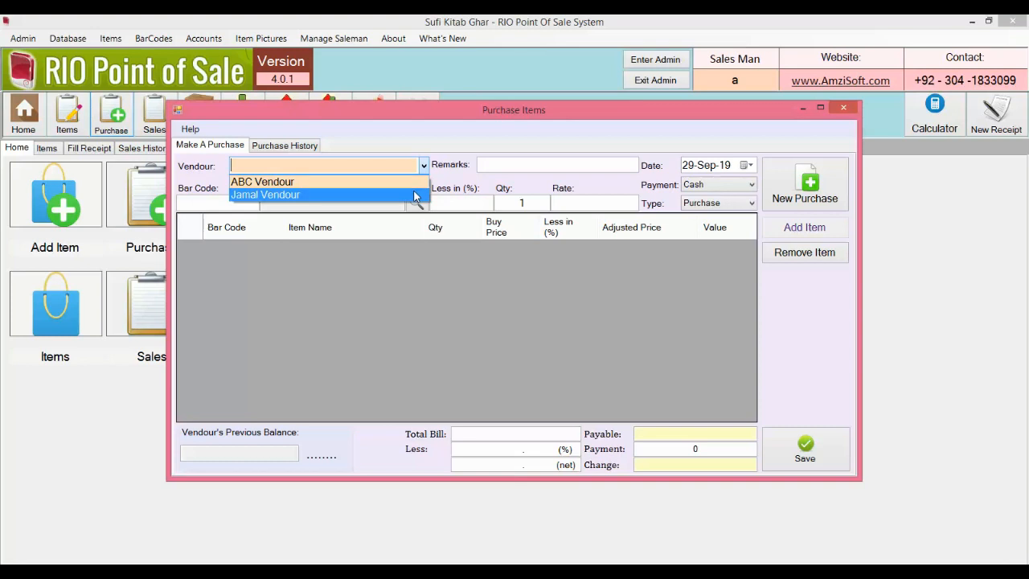
left_click(416, 195)
type("2")
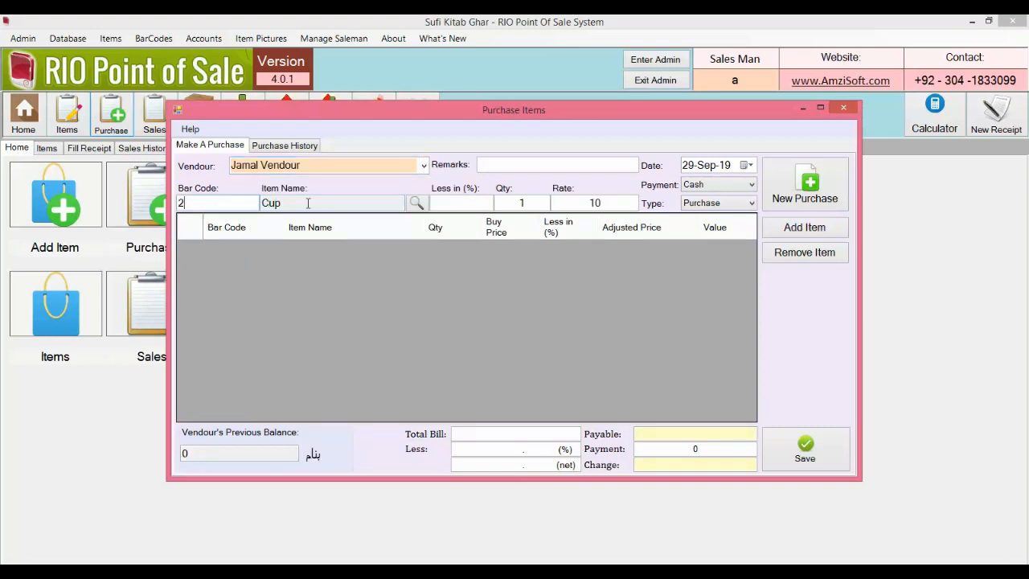
double_click(533, 206)
type("2000")
key("Tab")
key("Return")
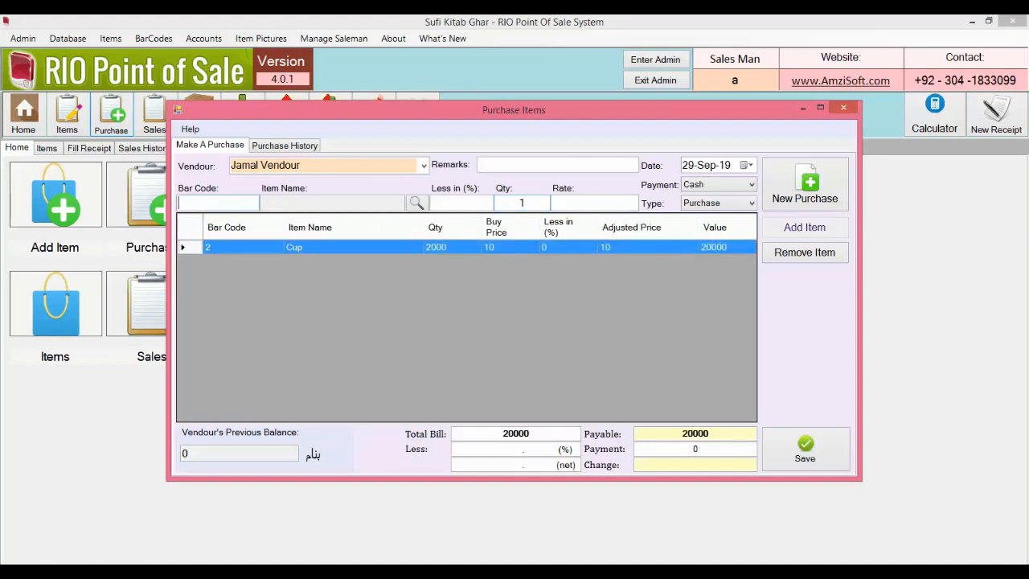
Step: Set payment to Credit with 0 paid and save the 20000 purchase without printing
left_click(730, 185)
left_click(728, 211)
left_click_drag(709, 434, 664, 436)
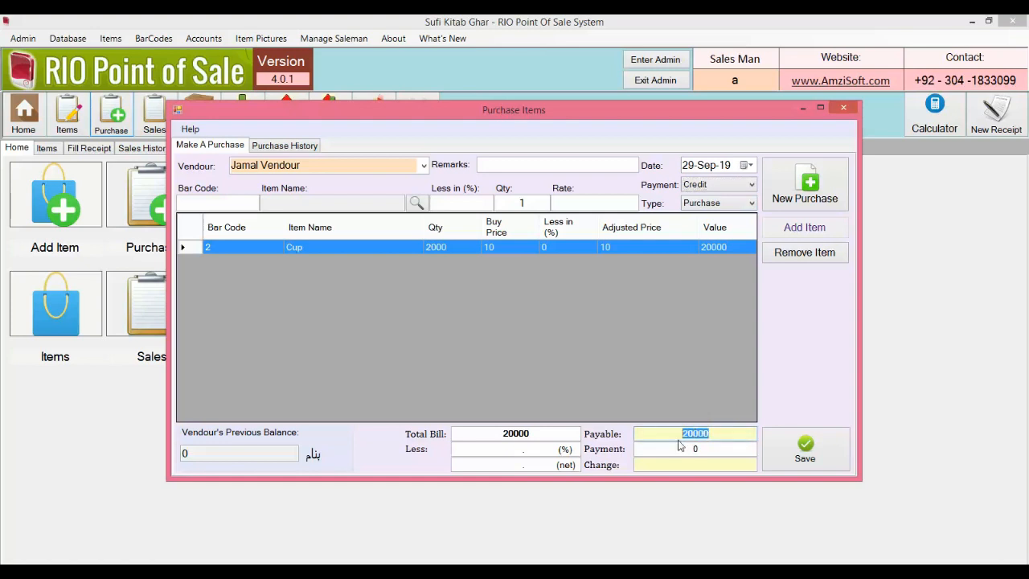
left_click(677, 451)
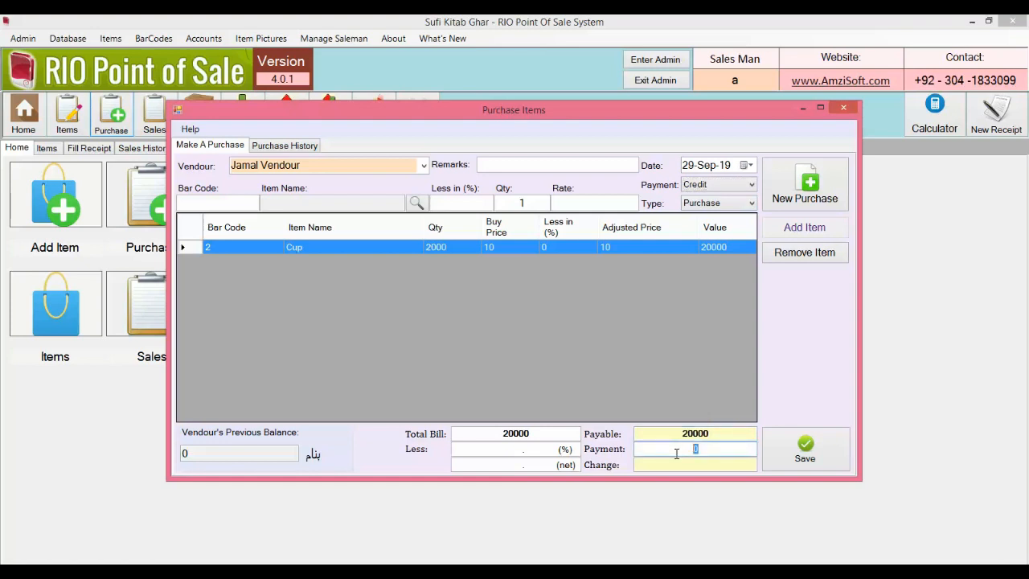
left_click(802, 463)
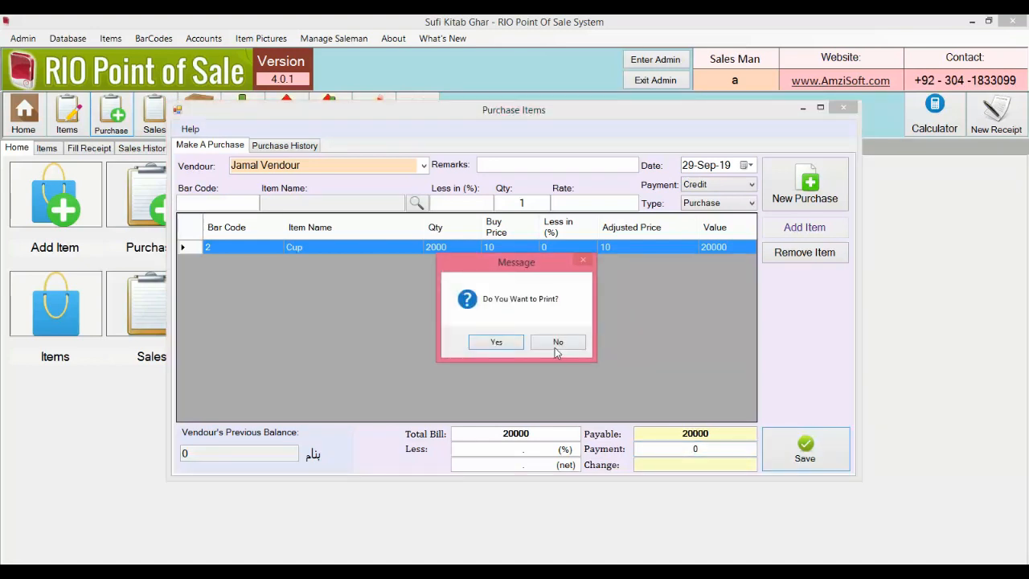
left_click(554, 350)
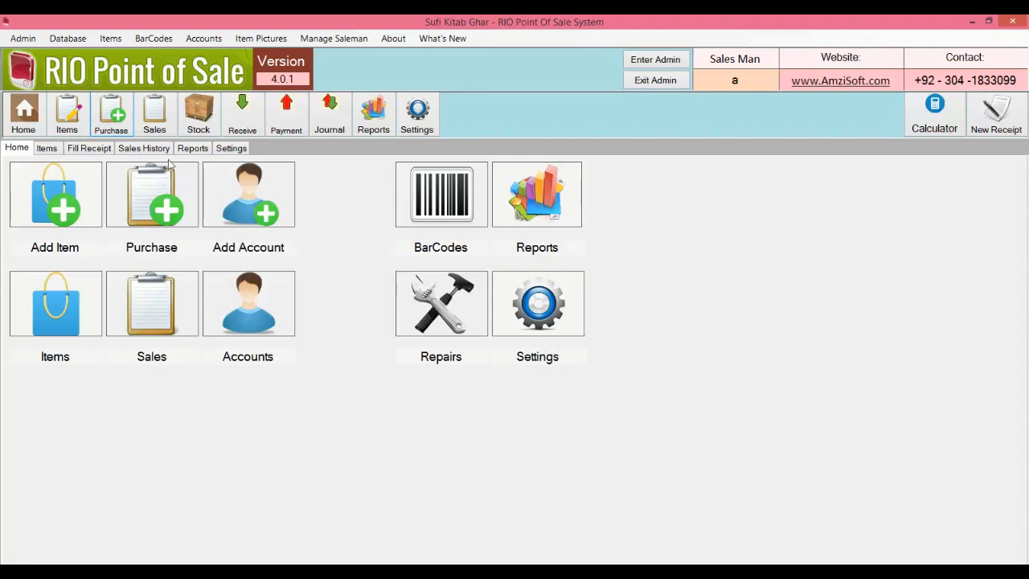
Step: Show the All Accounts Balance report from Reports with the All option
left_click(193, 149)
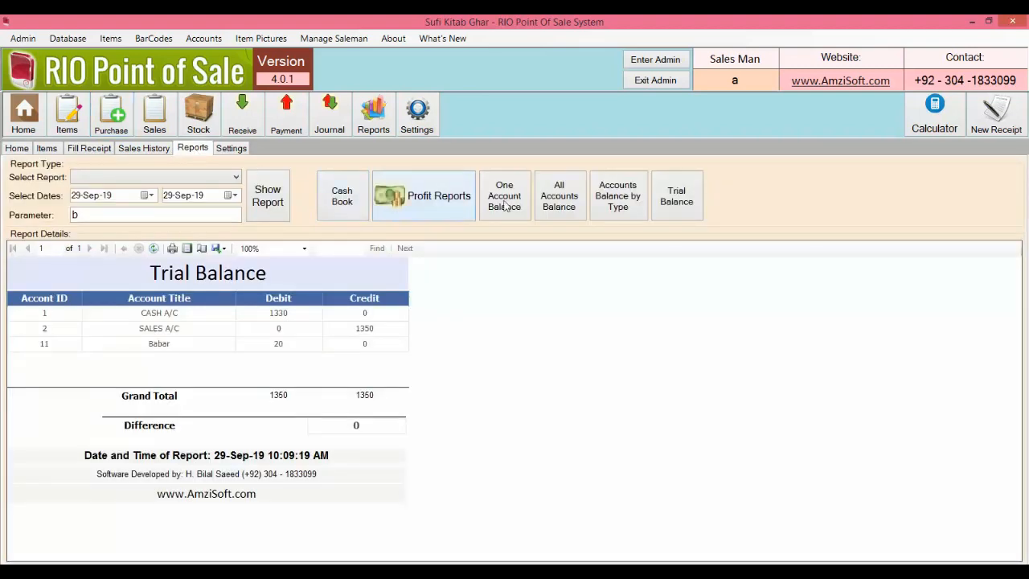
left_click(558, 190)
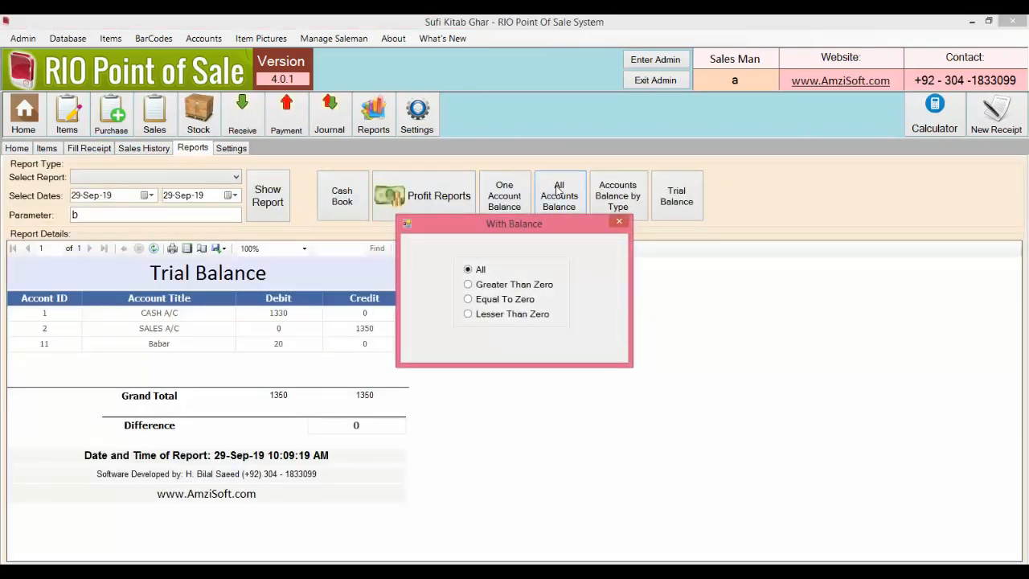
key("Return")
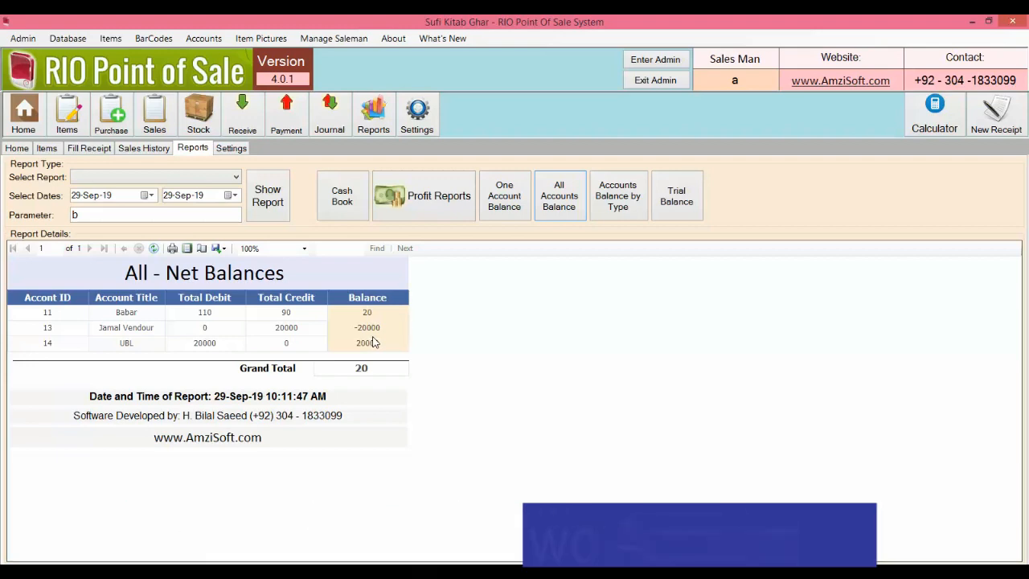
Step: Start a new journal entry debiting the vendor account and crediting UBL
left_click(327, 124)
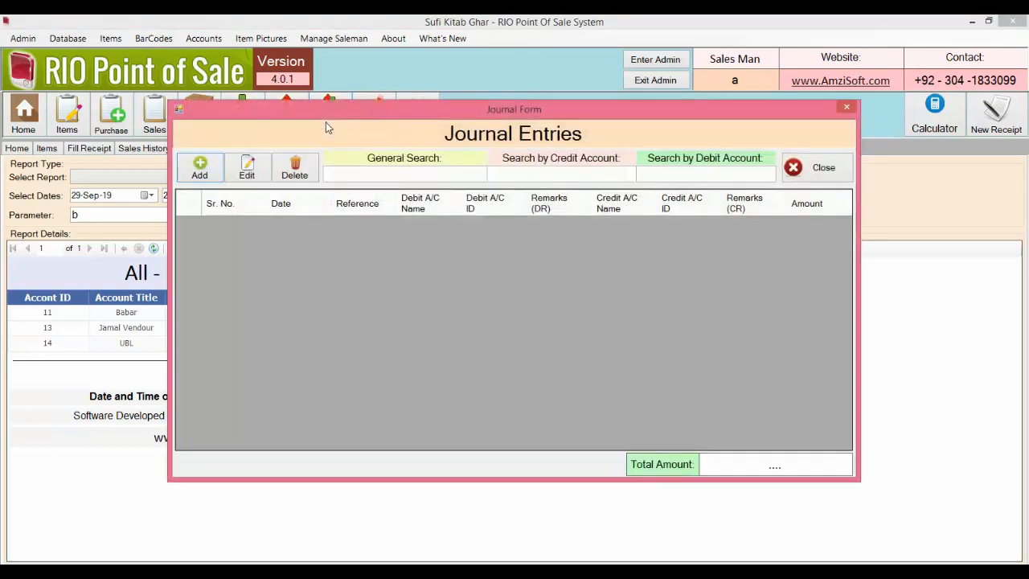
left_click(198, 166)
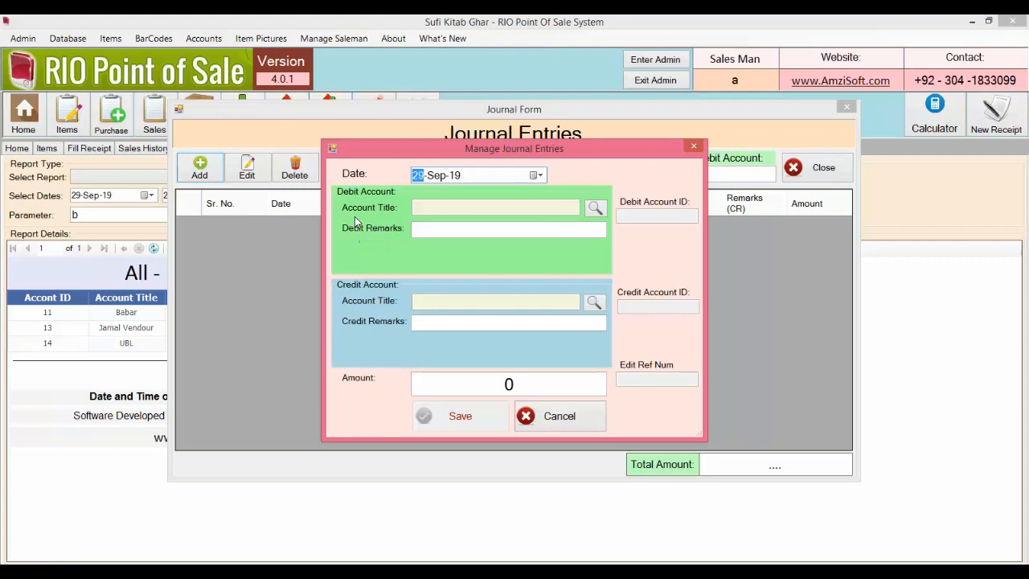
left_click(595, 209)
type("ja")
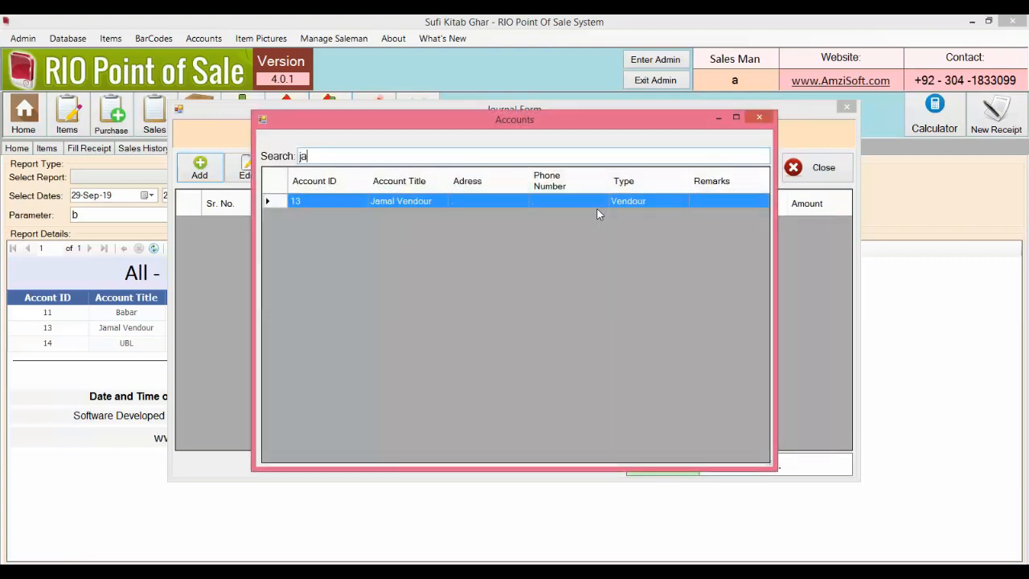
key("Return")
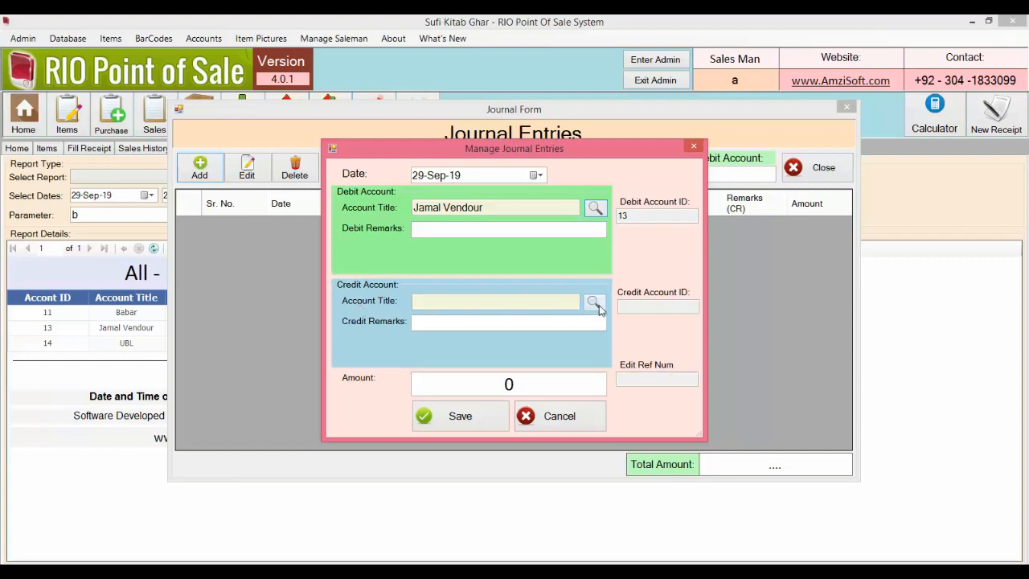
left_click(596, 304)
type("ub")
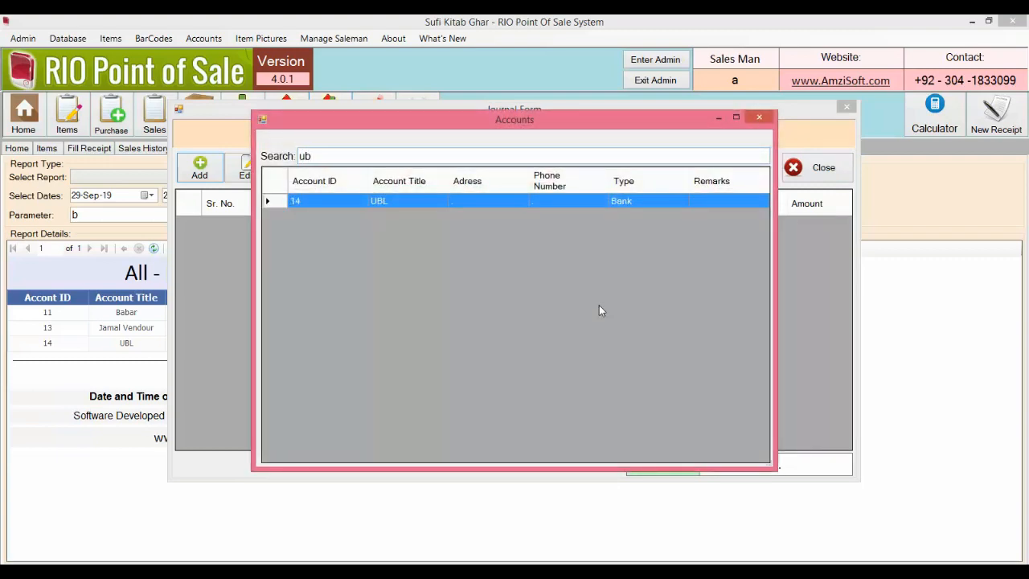
key("Return")
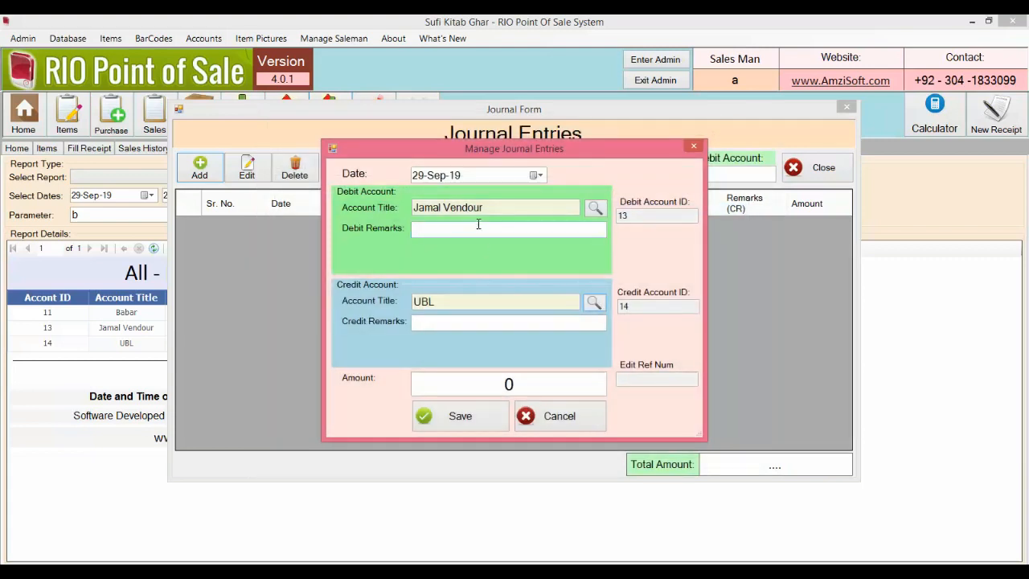
Step: Enter 20000 as the journal amount, save it, and close the journal entries window
left_click(485, 388)
type("2000")
left_click(486, 422)
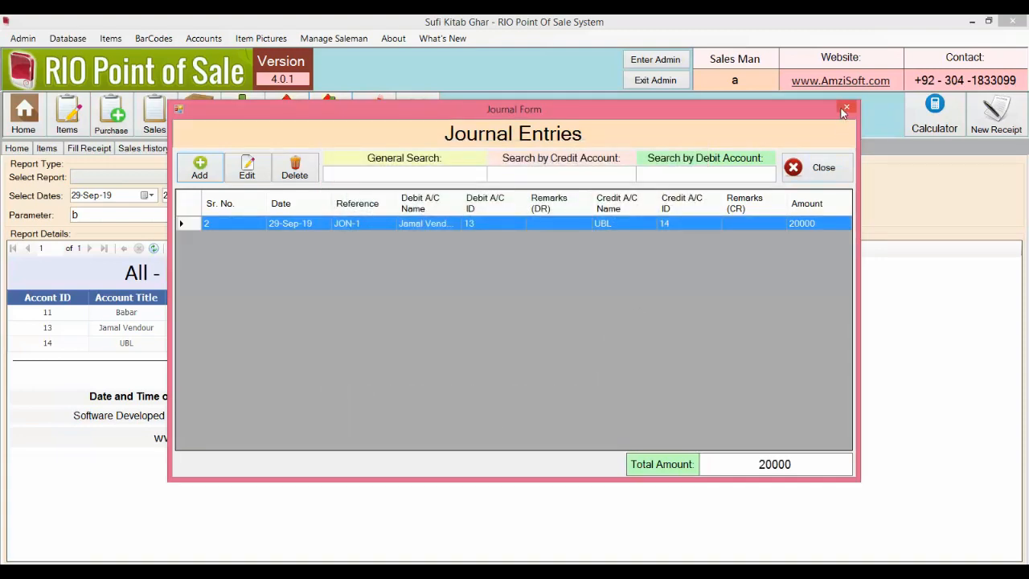
left_click(844, 107)
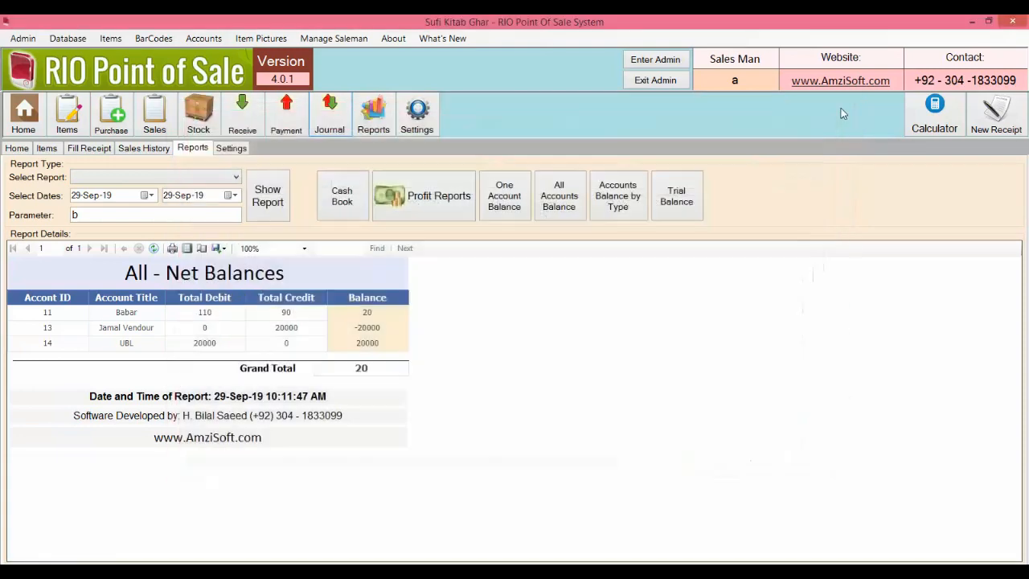
Step: Rerun the All Accounts Balance report with 'All' balances selected
left_click(564, 209)
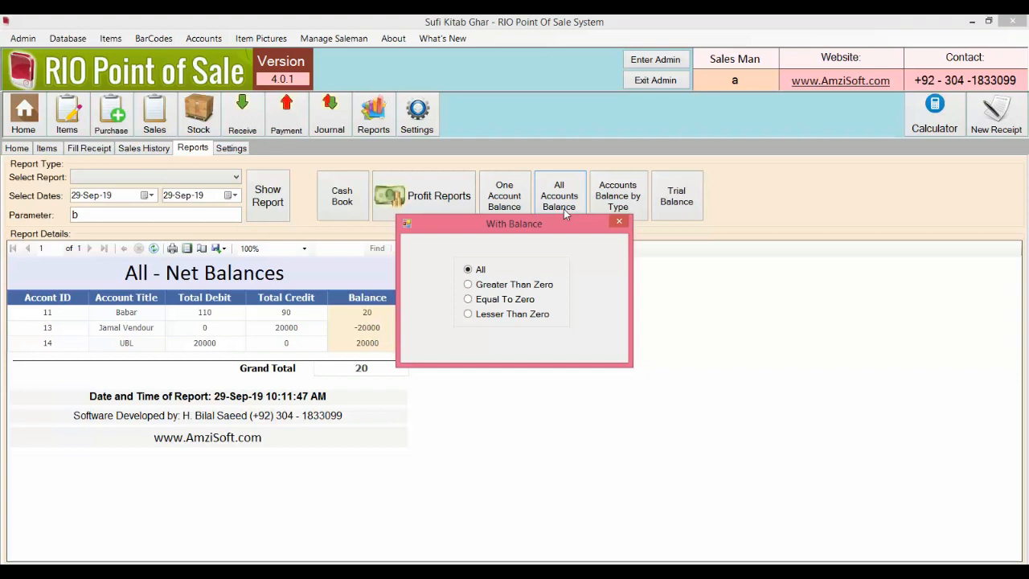
key("Return")
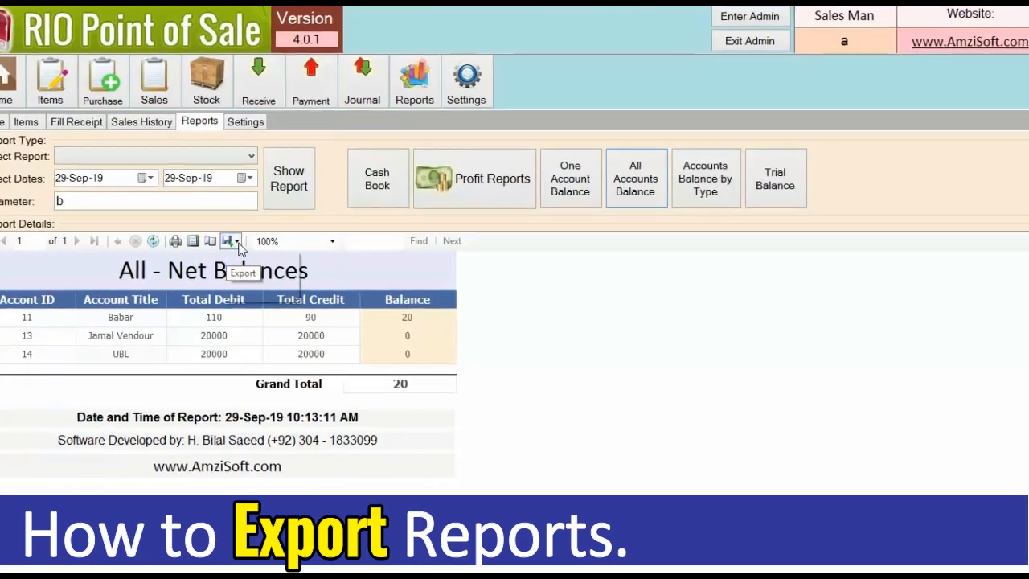
Step: Export the net balances report as Excel file Report18 into Desktop > IMAGES
left_click(237, 242)
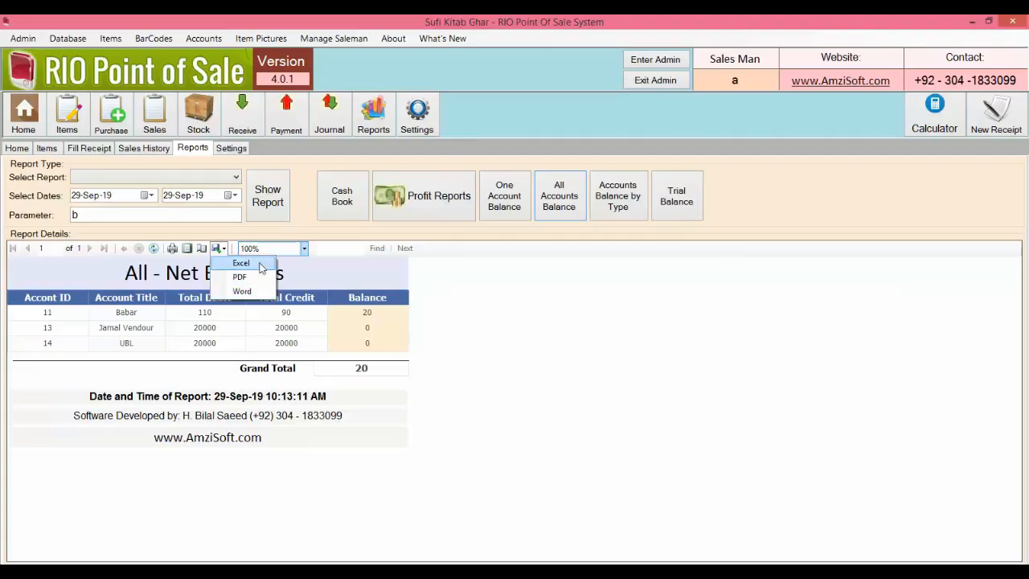
left_click(259, 266)
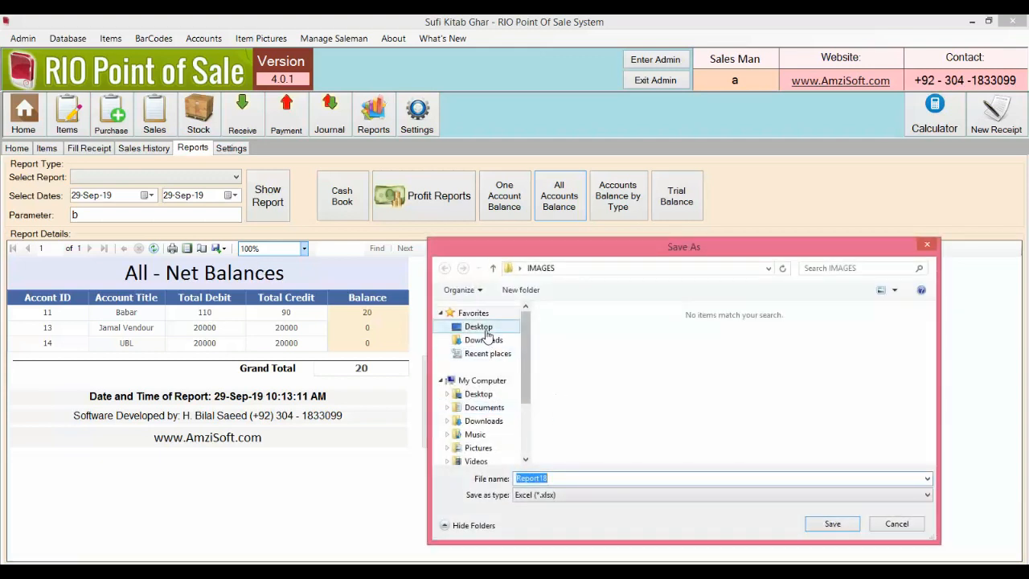
left_click(478, 326)
scroll(579, 354, "down", 5)
double_click(567, 317)
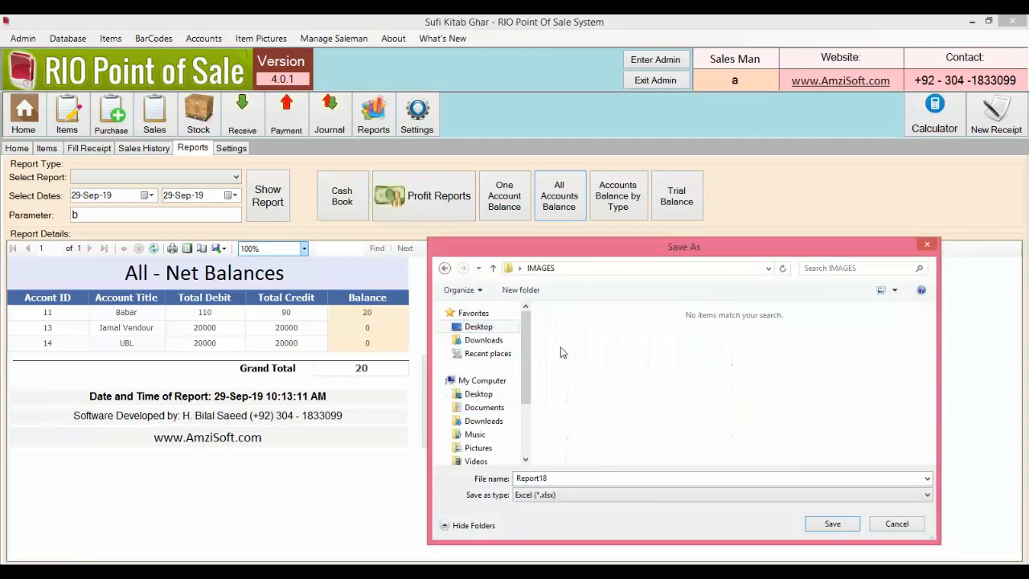
left_click(832, 525)
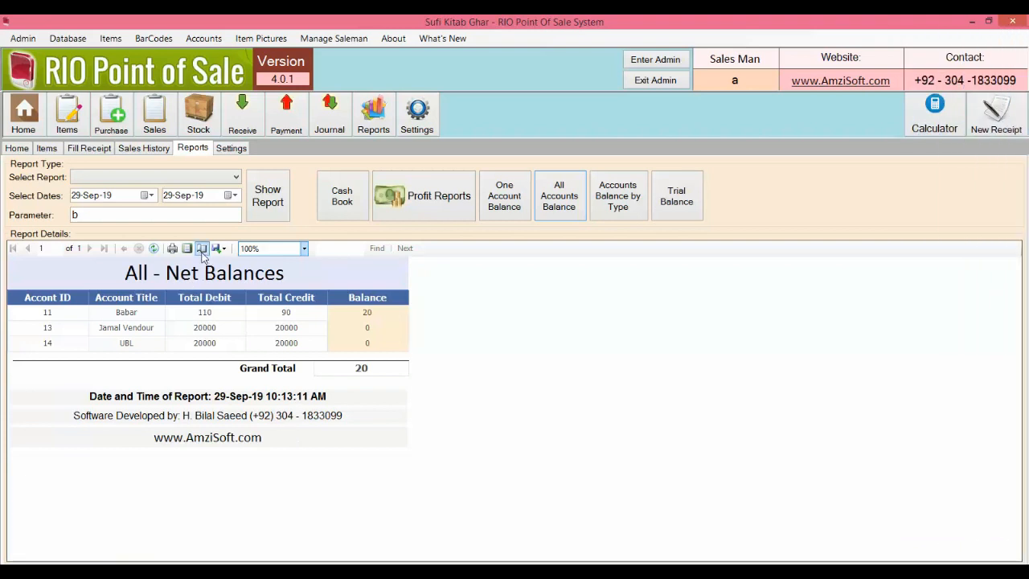
Step: Cancel Page Setup, switch to Print Layout, and zoom the preview to 100%
left_click(201, 250)
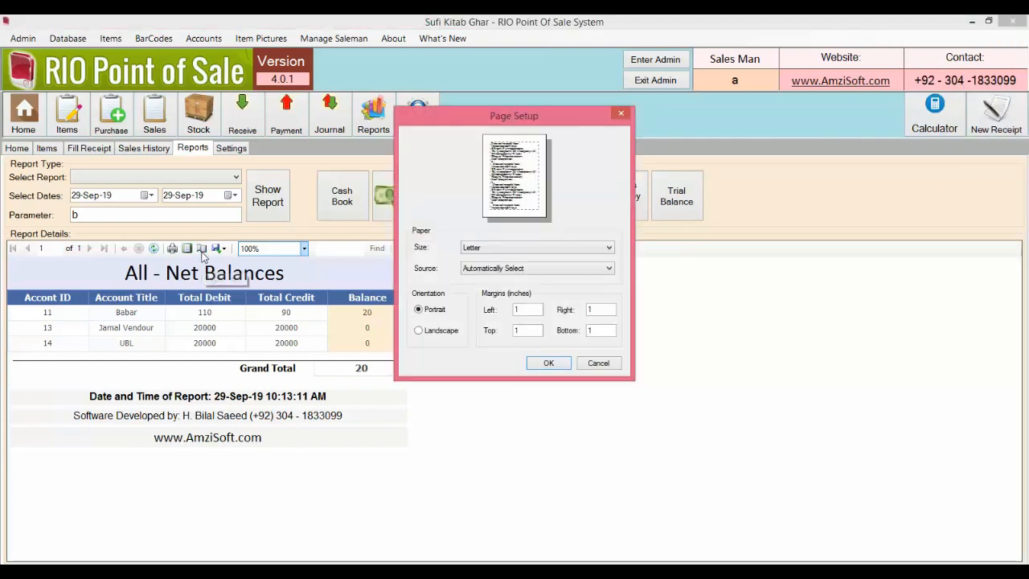
left_click(585, 364)
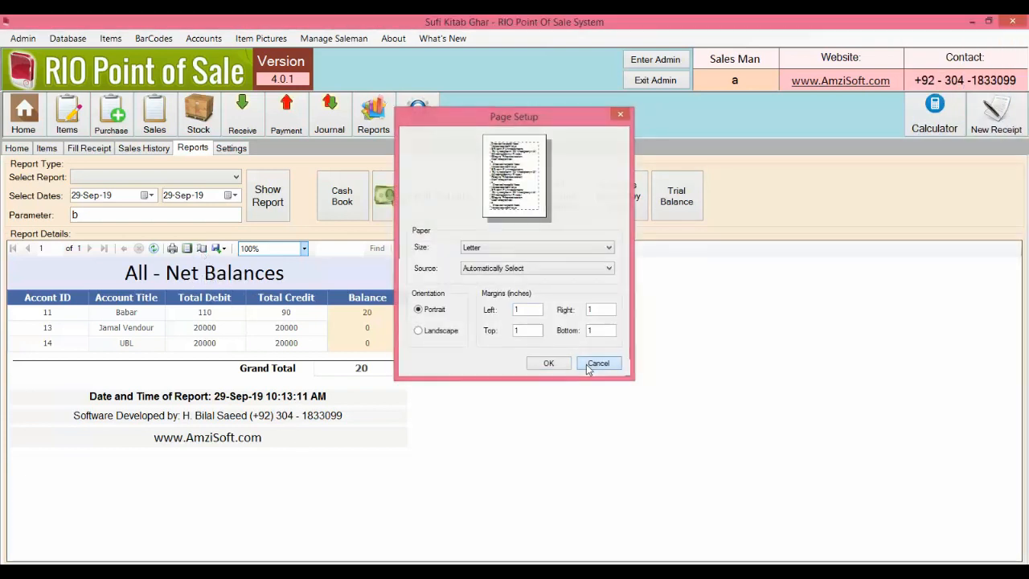
left_click(188, 250)
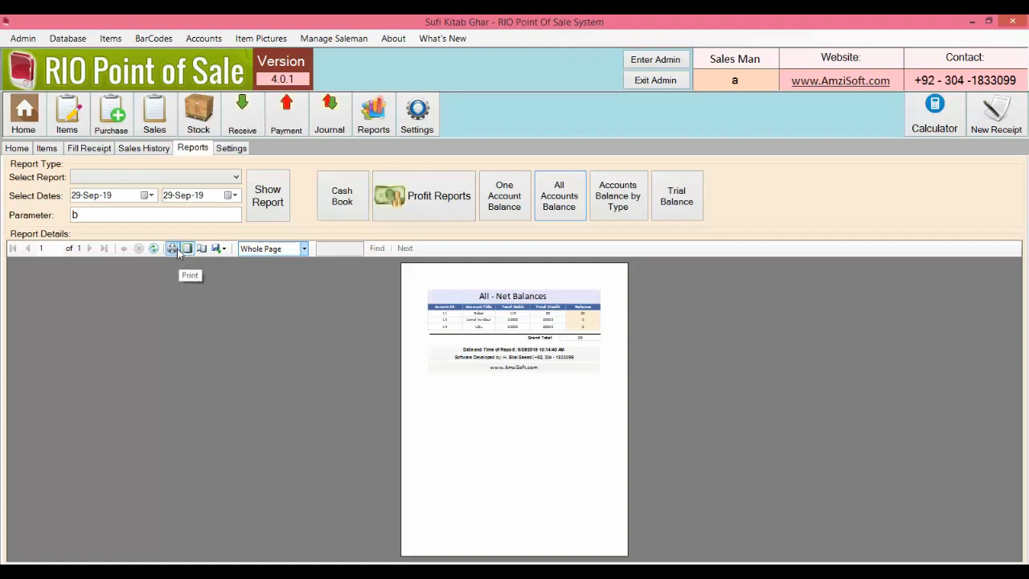
left_click(304, 250)
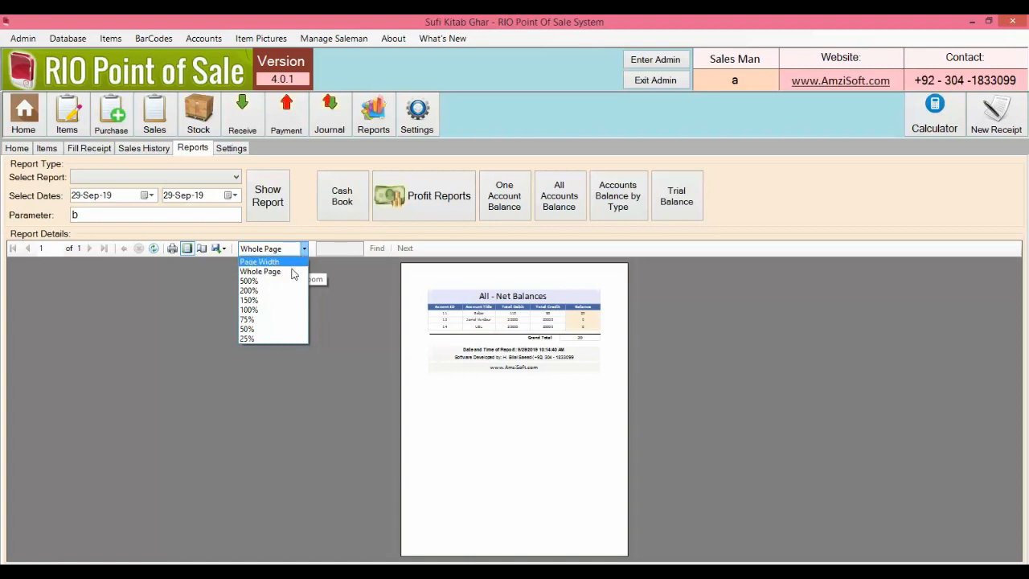
left_click(281, 311)
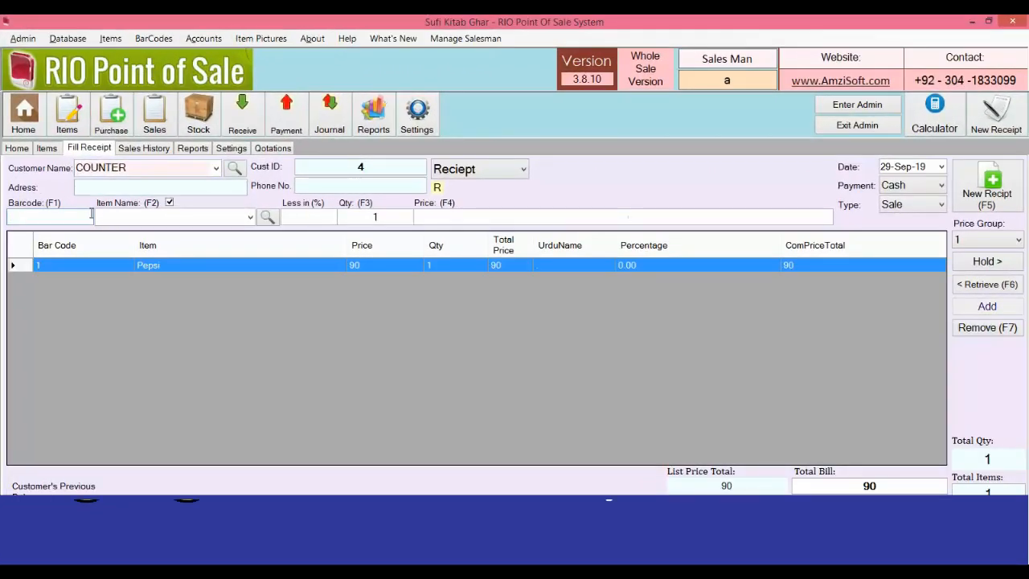
Step: Enter 90 received for the one-Pepsi sale and confirm the Money Form
key("Return")
type("10")
key("BackSpace")
key("BackSpace")
type("90")
key("Return")
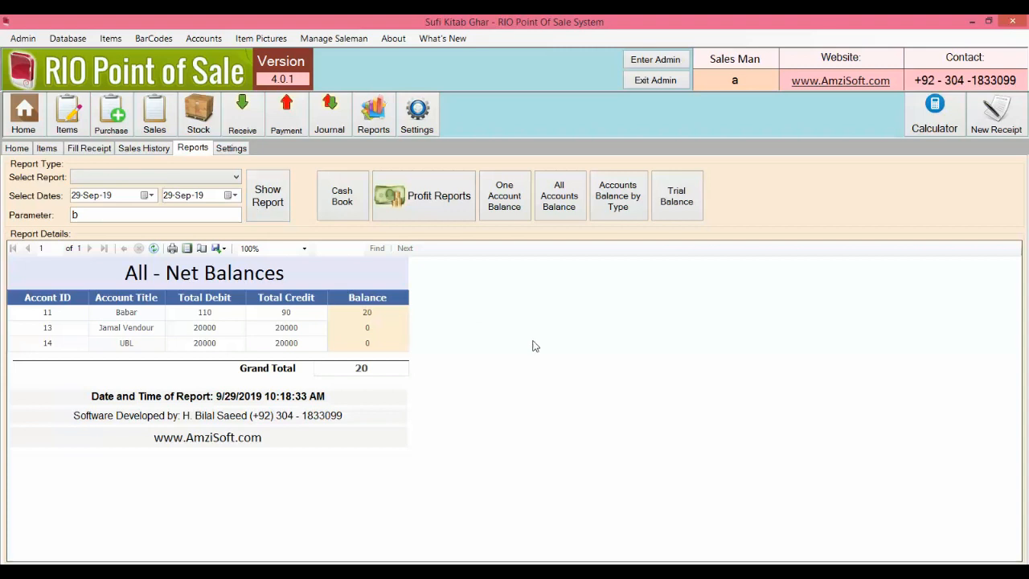
Step: Show the Detailed Report for all Time
left_click(235, 178)
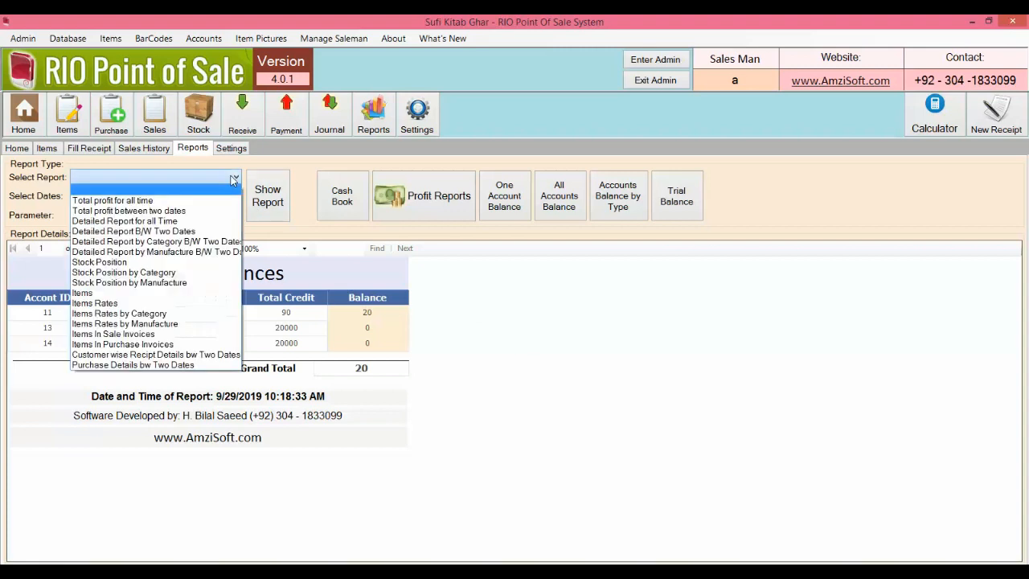
left_click(161, 221)
left_click(164, 178)
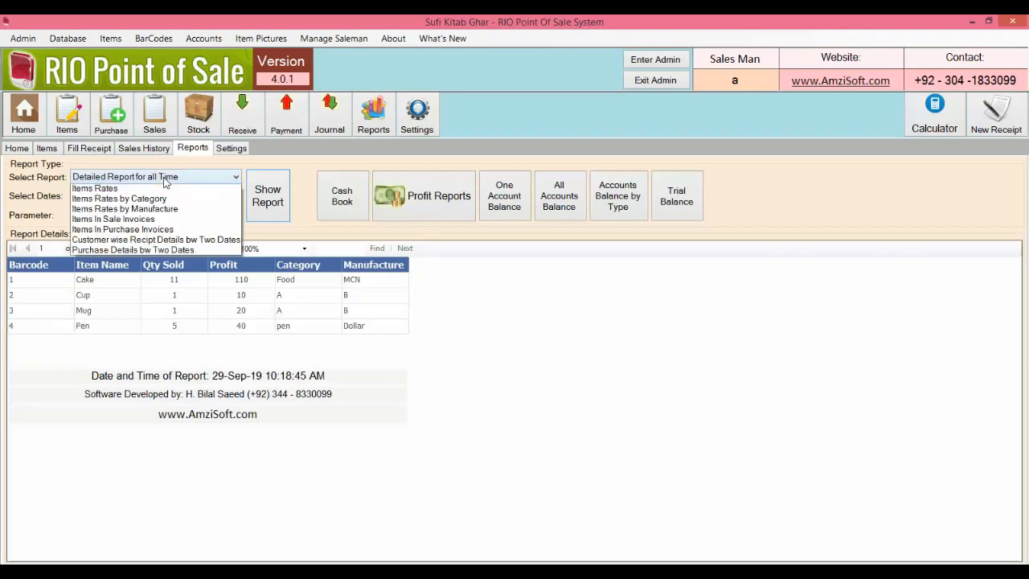
left_click(164, 220)
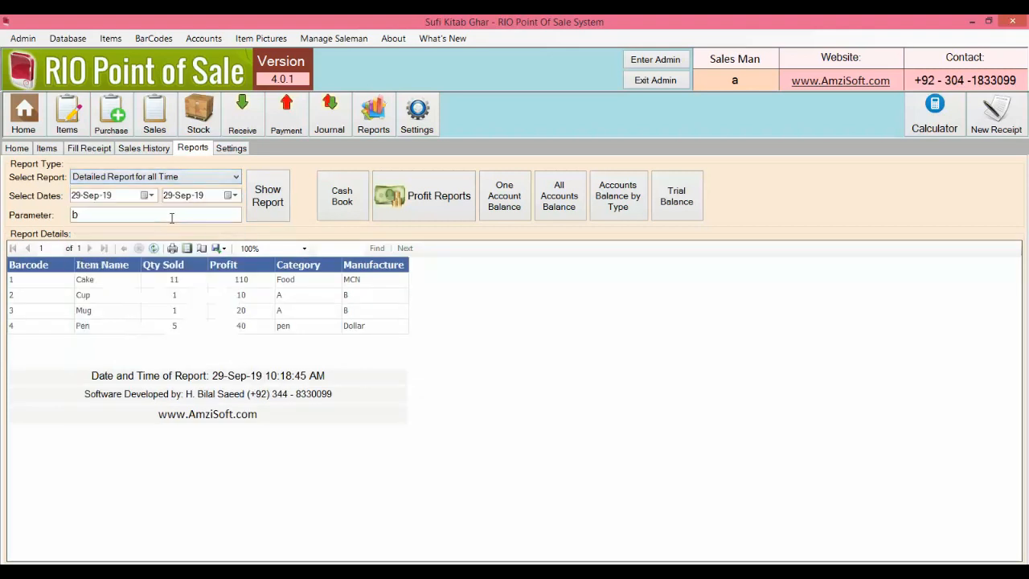
left_click(271, 205)
Step: Show the Detailed Report between 01-Sep-19 and 30-Sep-19, showing per-item profits
left_click(236, 176)
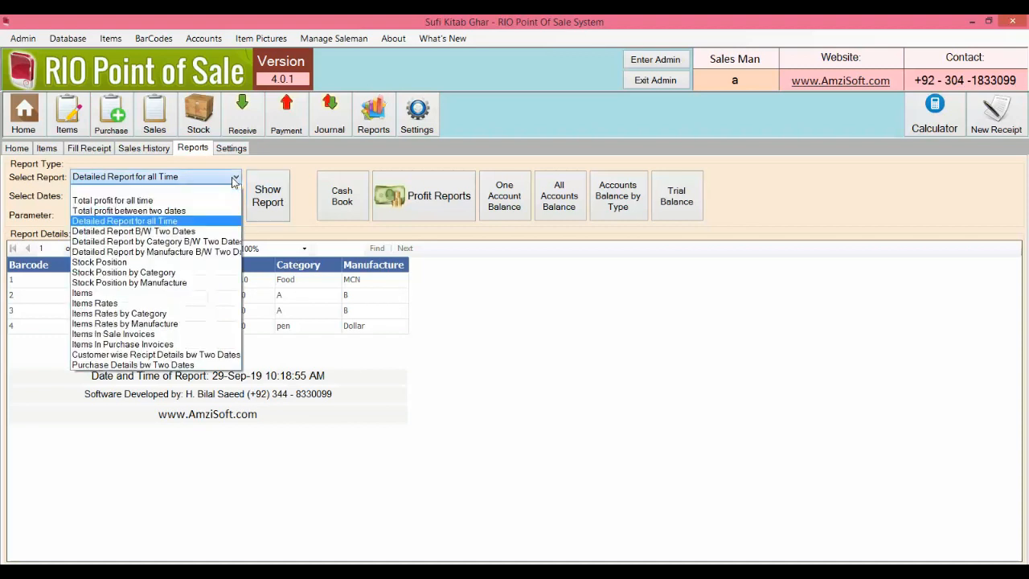
left_click(209, 234)
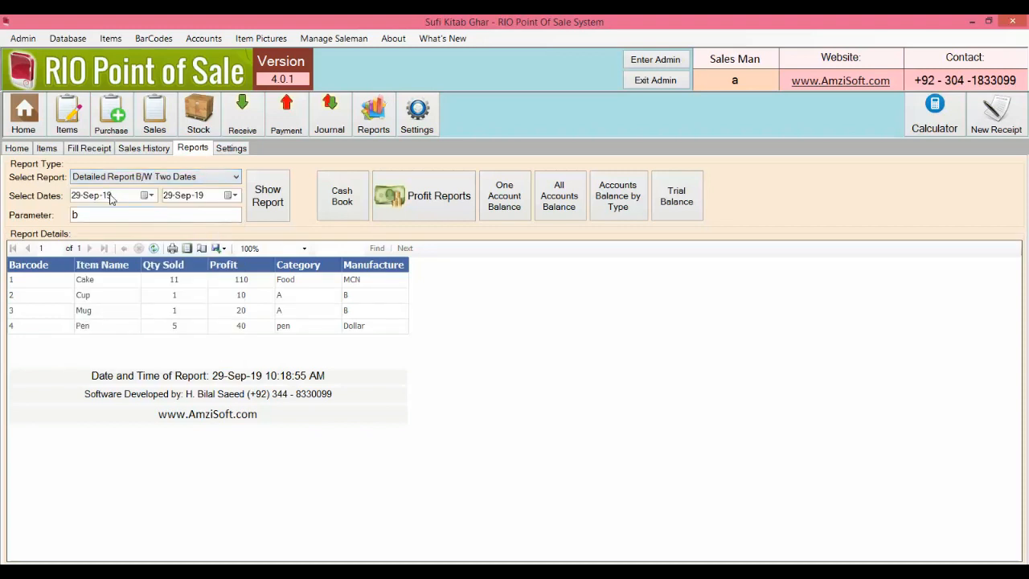
left_click(148, 196)
left_click(84, 248)
left_click(229, 195)
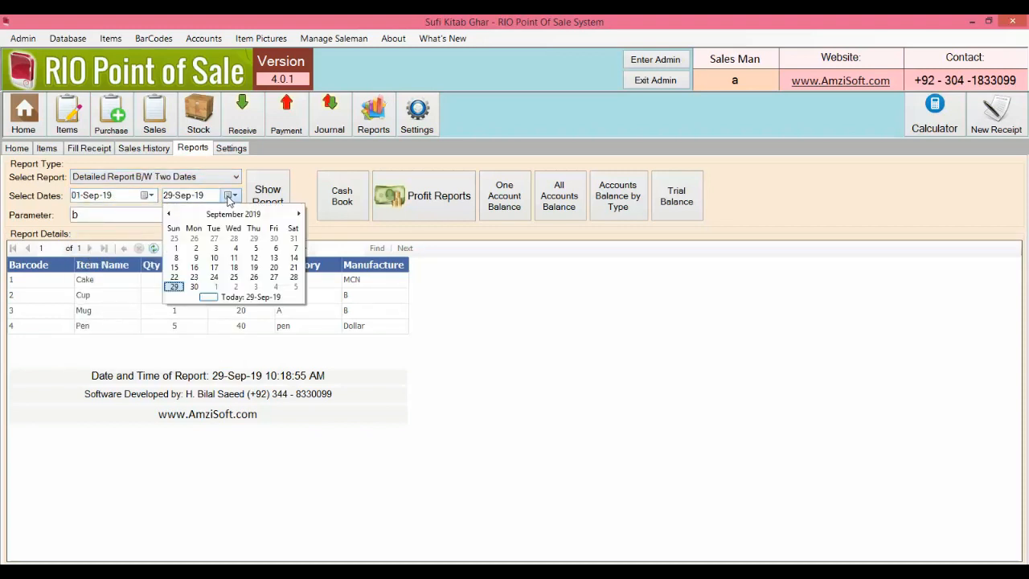
left_click(193, 287)
left_click(278, 210)
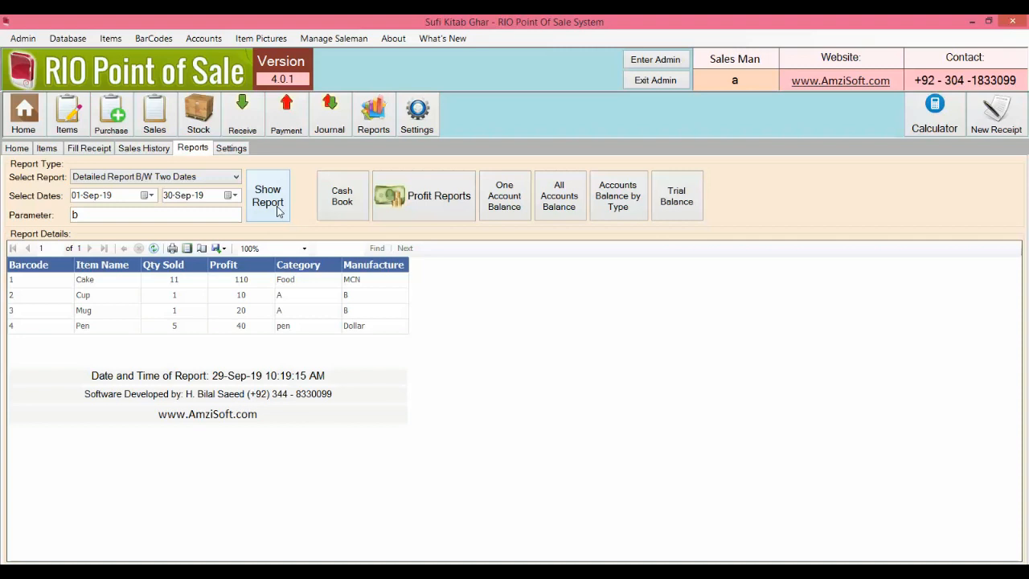
left_click(235, 177)
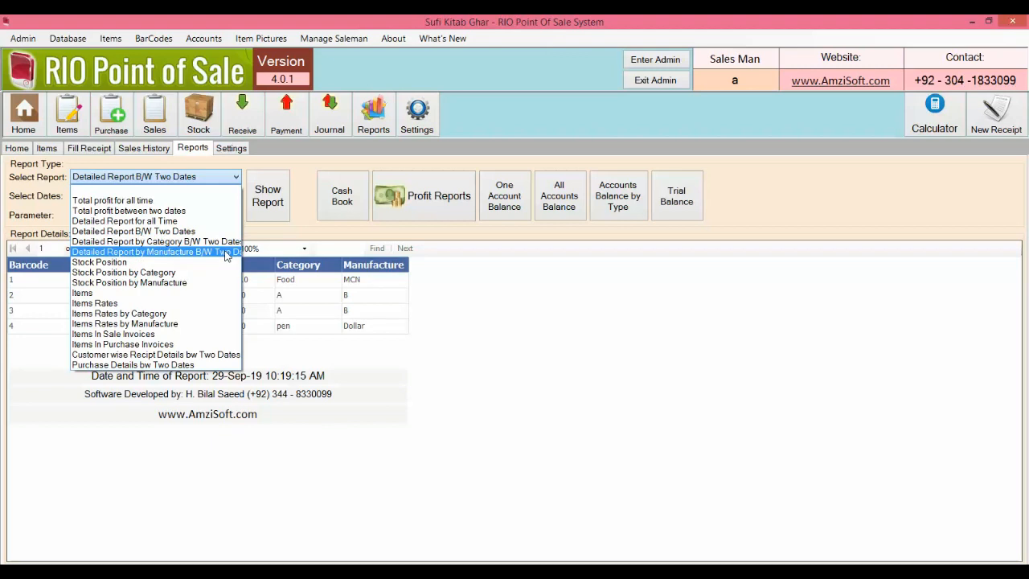
Step: Show the overall Stock Position, then Stock Position by Category for Food
left_click(225, 263)
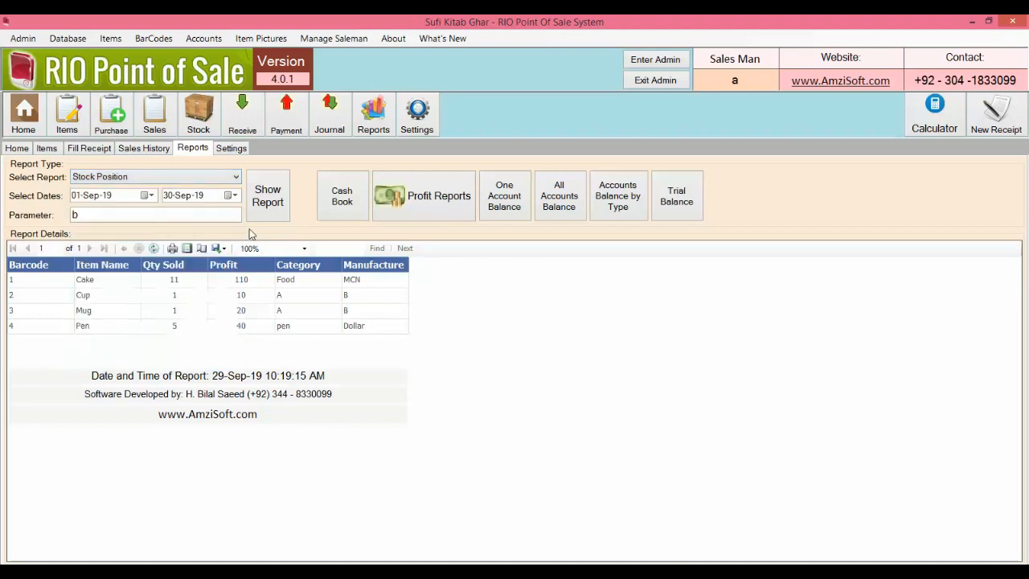
left_click(258, 208)
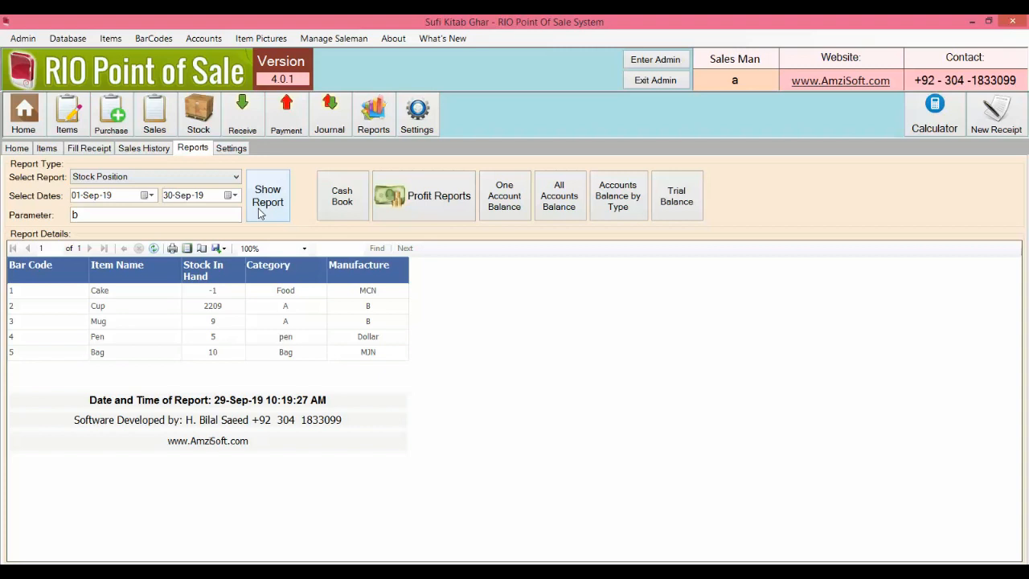
left_click(199, 180)
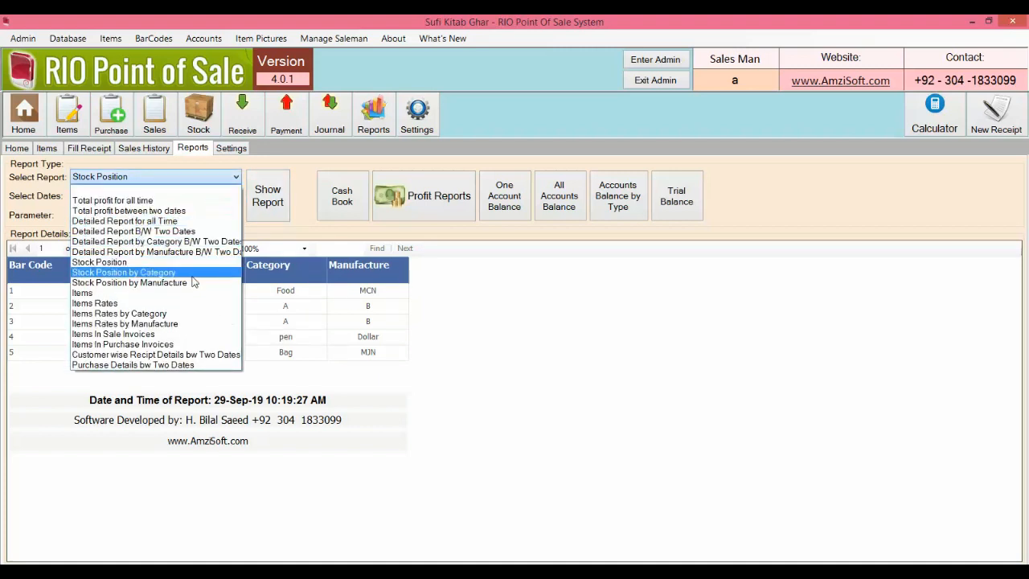
left_click(192, 274)
key("Down")
key("Up")
key("Return")
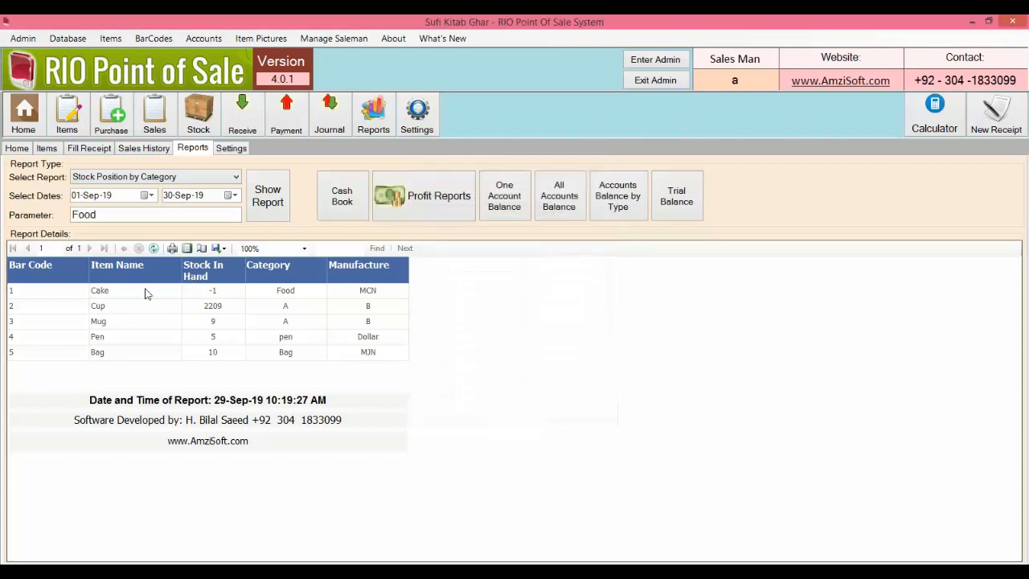
left_click(250, 219)
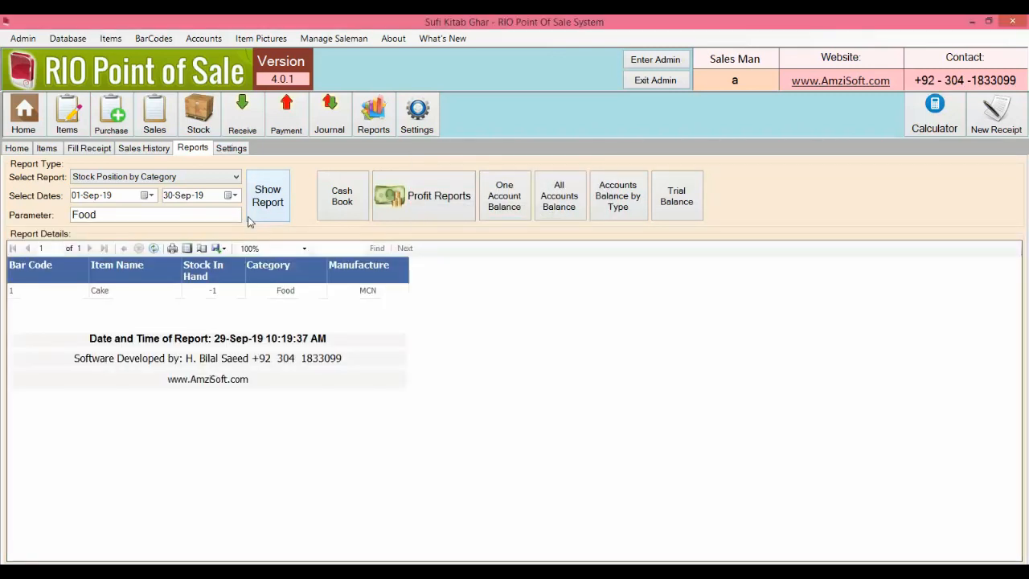
Step: Show Stock Position by Manufacture for Dollar, listing Pen with 5 in hand
left_click(206, 181)
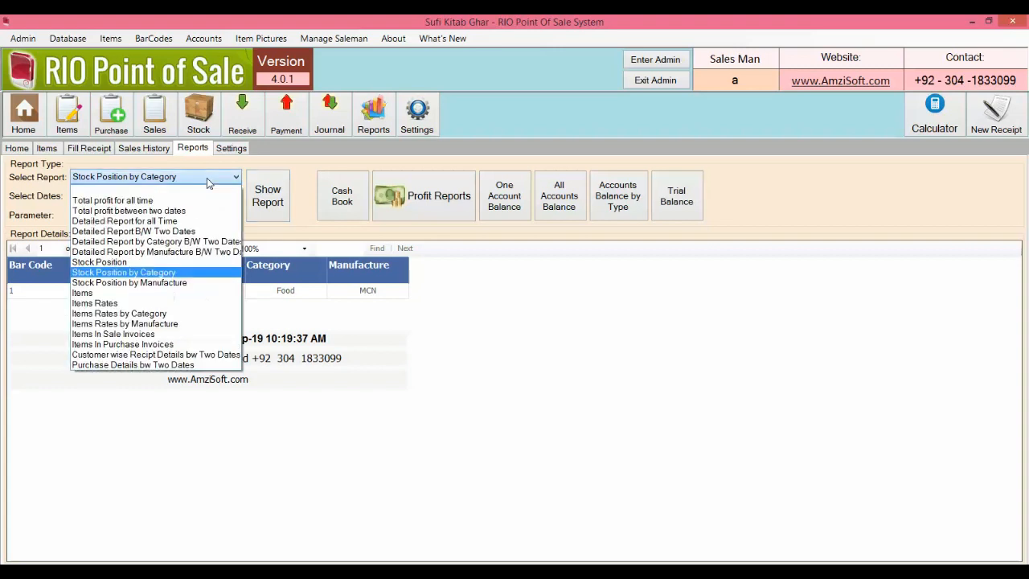
left_click(189, 288)
double_click(491, 248)
left_click(274, 202)
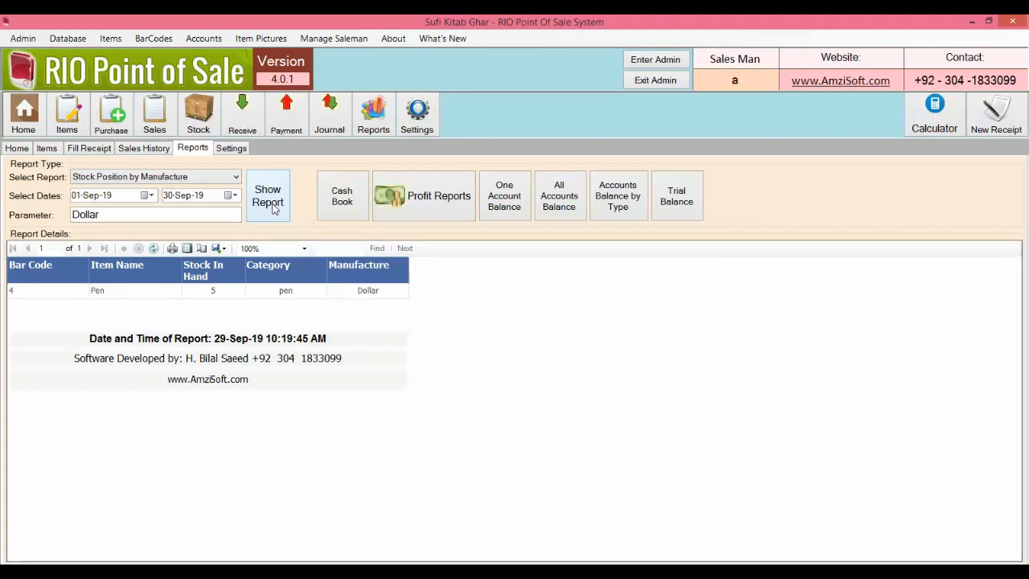
left_click(229, 177)
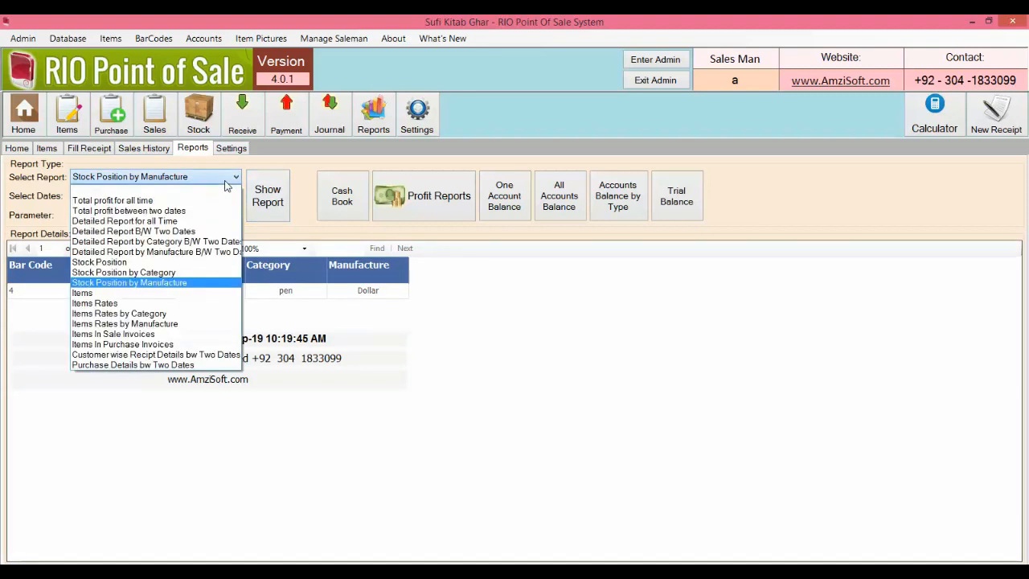
Step: Show the full Items report, then the Items Rates report
left_click(204, 293)
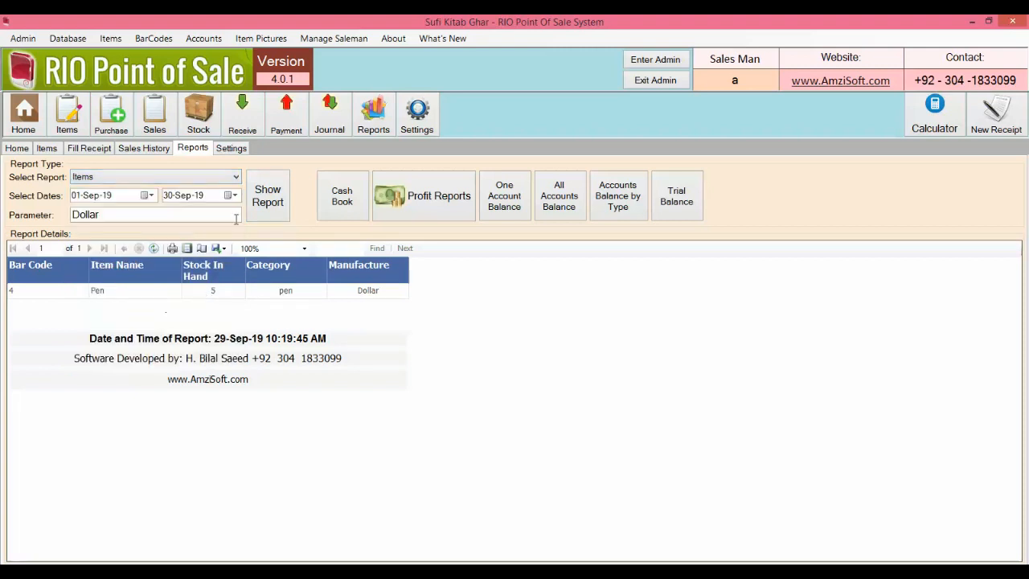
left_click(249, 211)
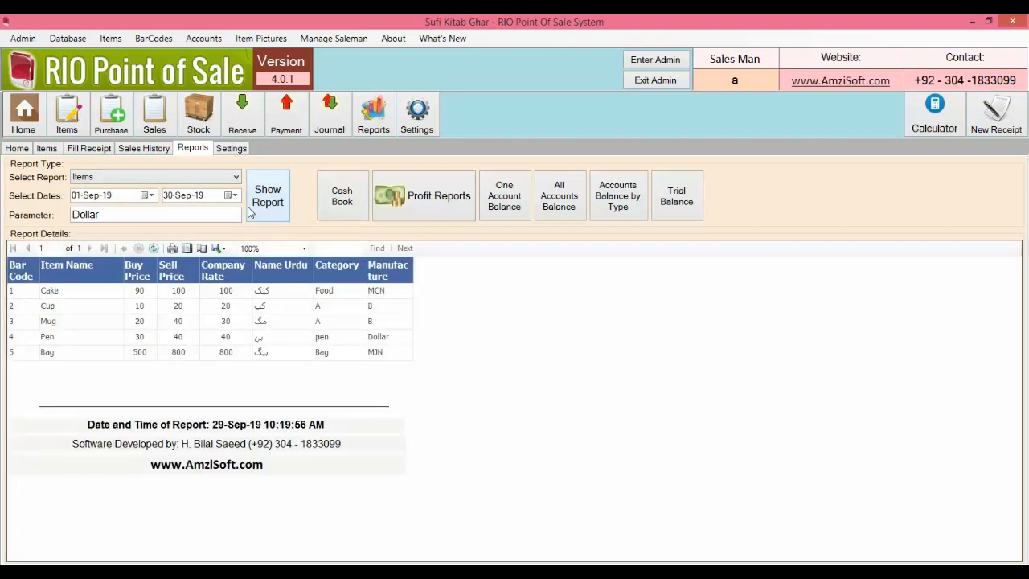
left_click(233, 178)
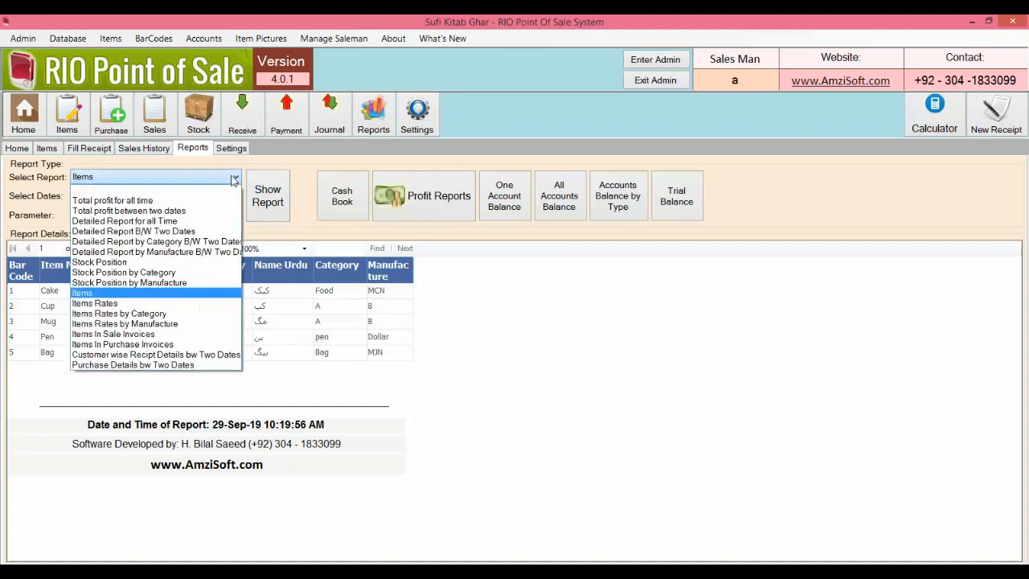
left_click(199, 303)
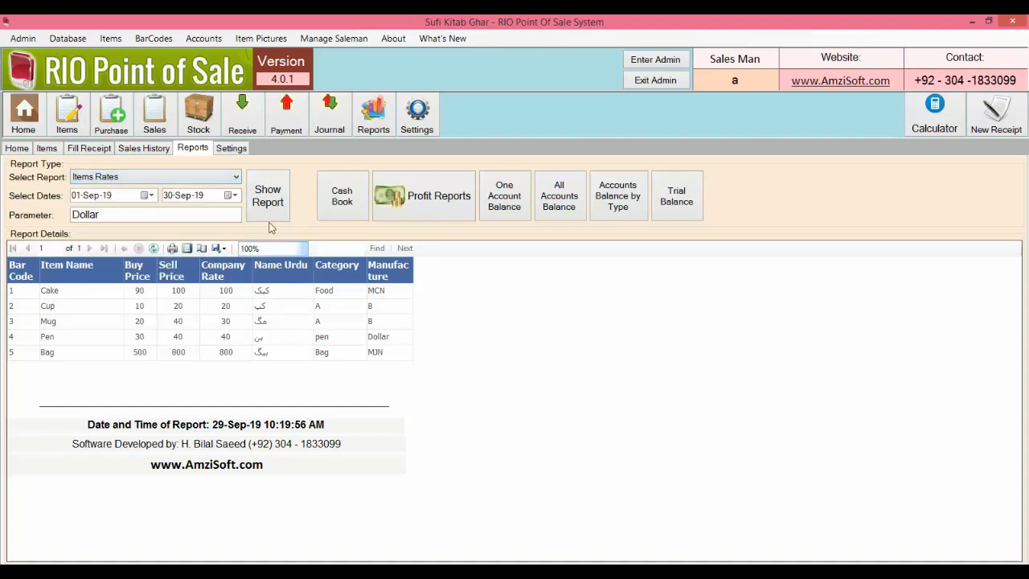
left_click(271, 203)
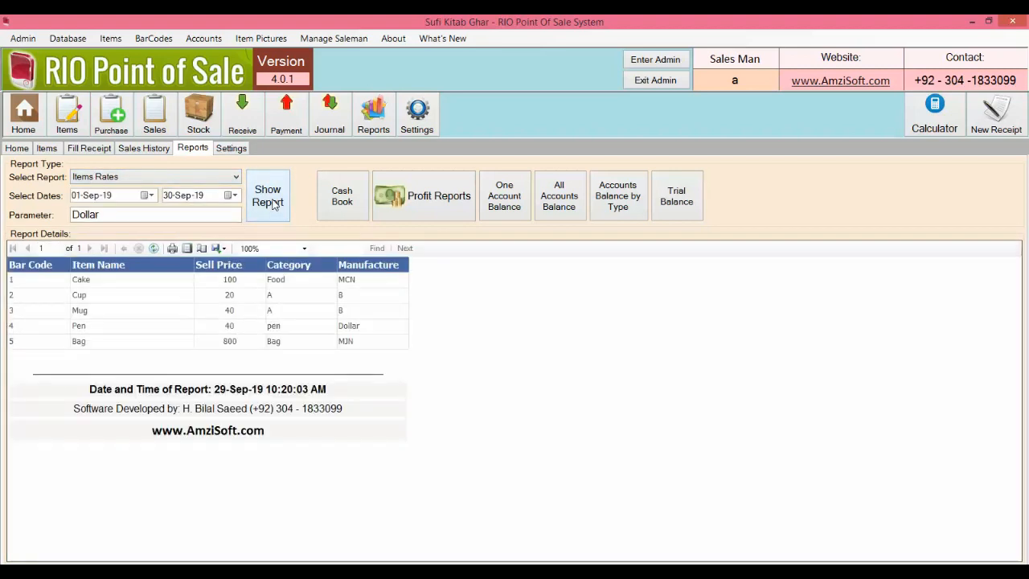
Step: Show Items Rates by Category for Bag: sell price 800, manufacturer MJN
left_click(237, 178)
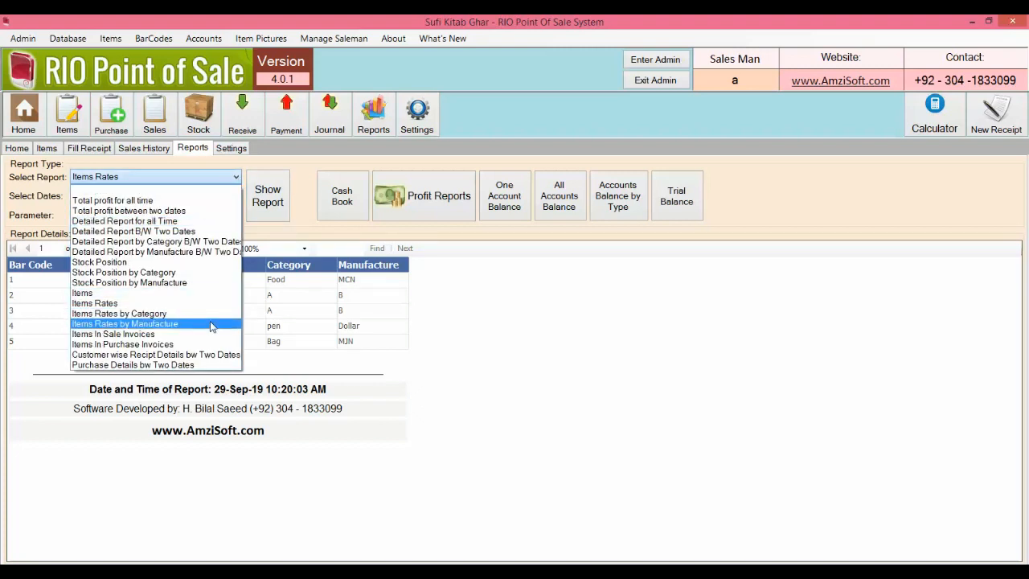
left_click(208, 314)
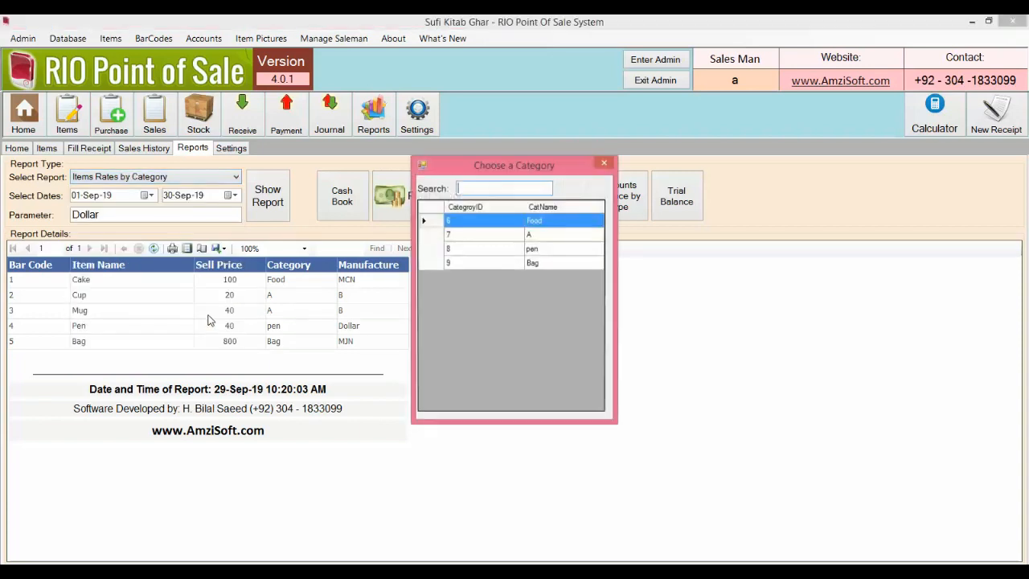
key("Down")
key("Down")
key("Down")
key("Return")
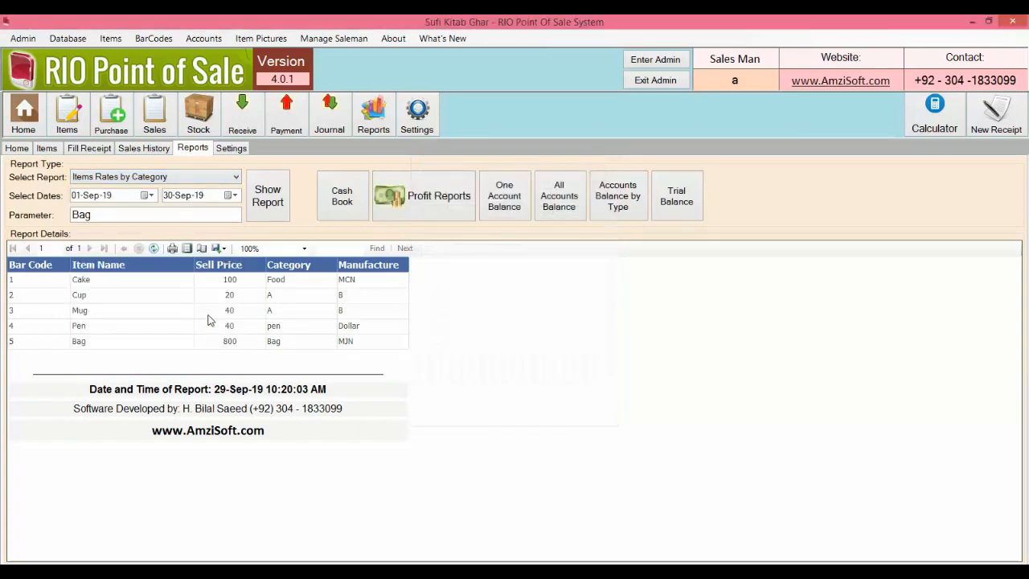
left_click(271, 218)
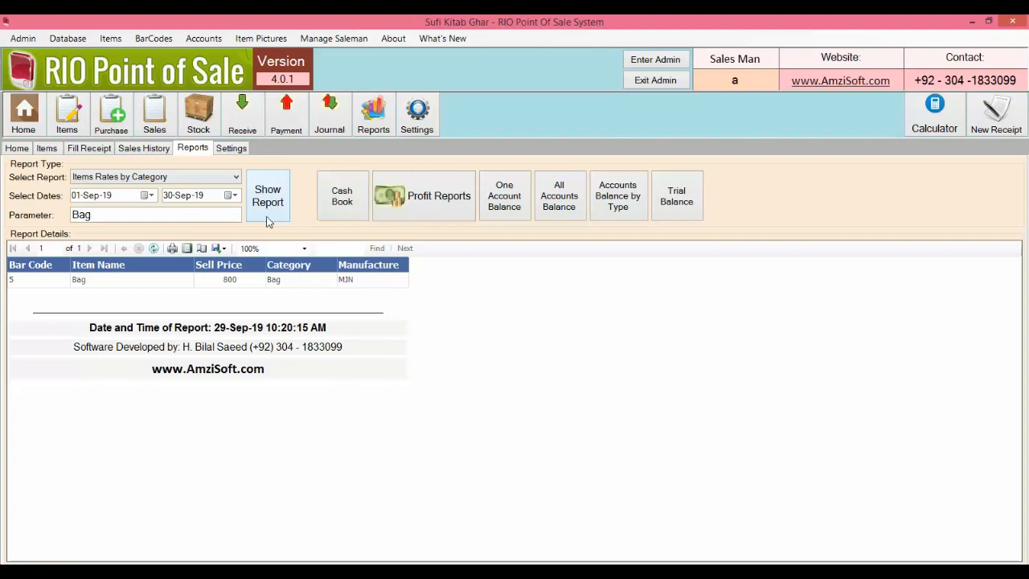
left_click(236, 177)
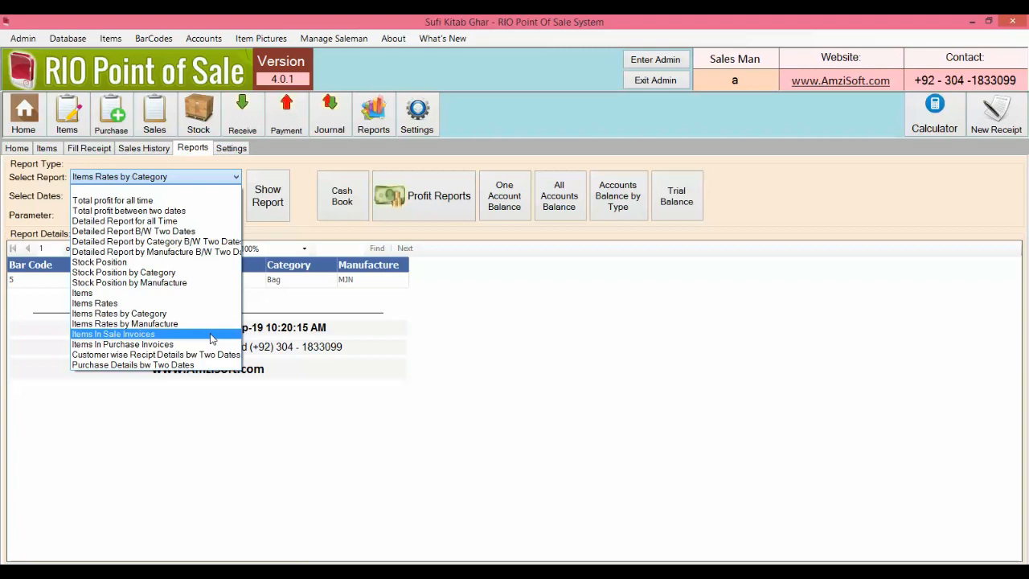
Step: Show the Items In Sale Invoices report for Cake
left_click(210, 334)
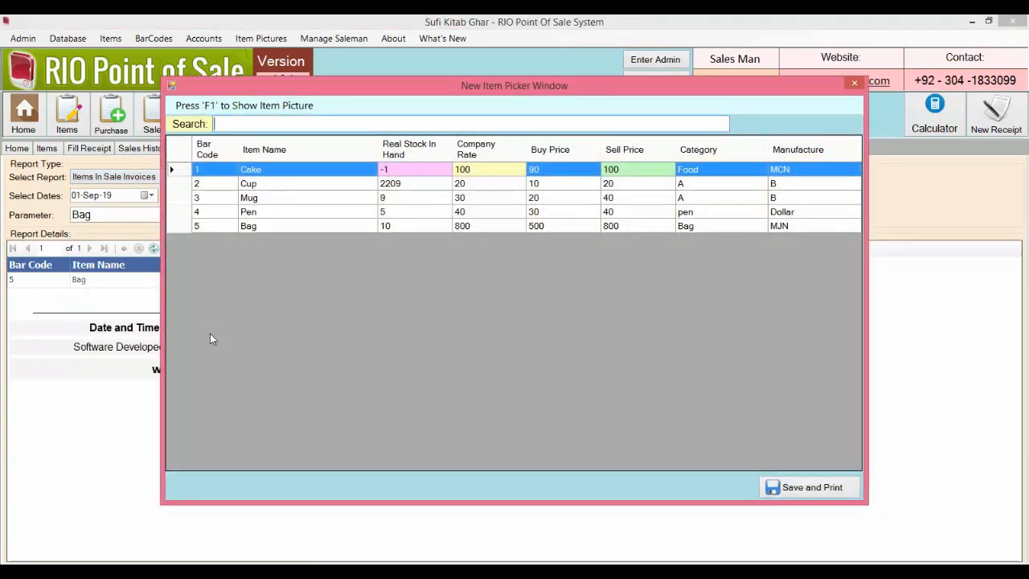
key("Down")
key("Up")
key("Return")
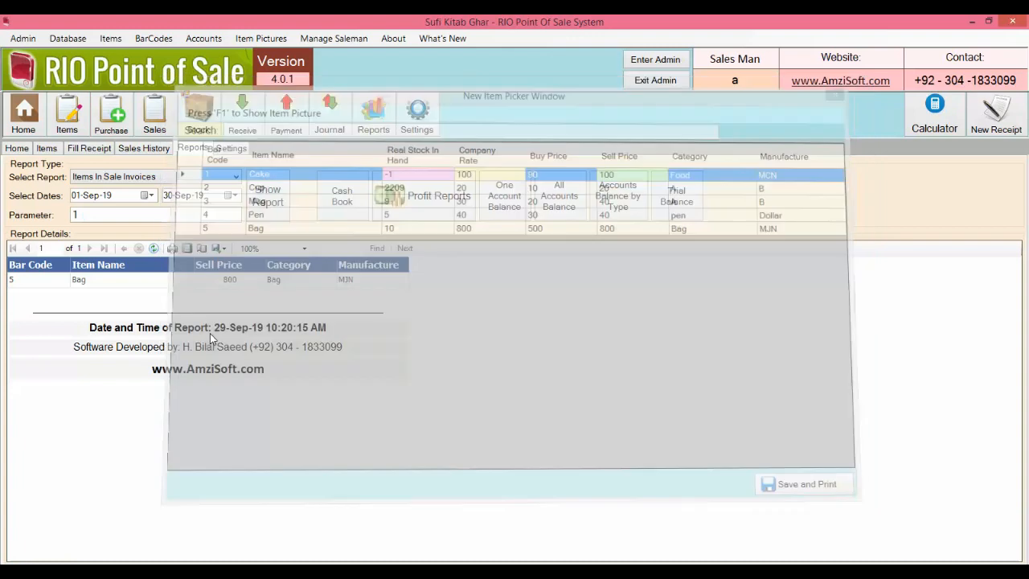
left_click(269, 209)
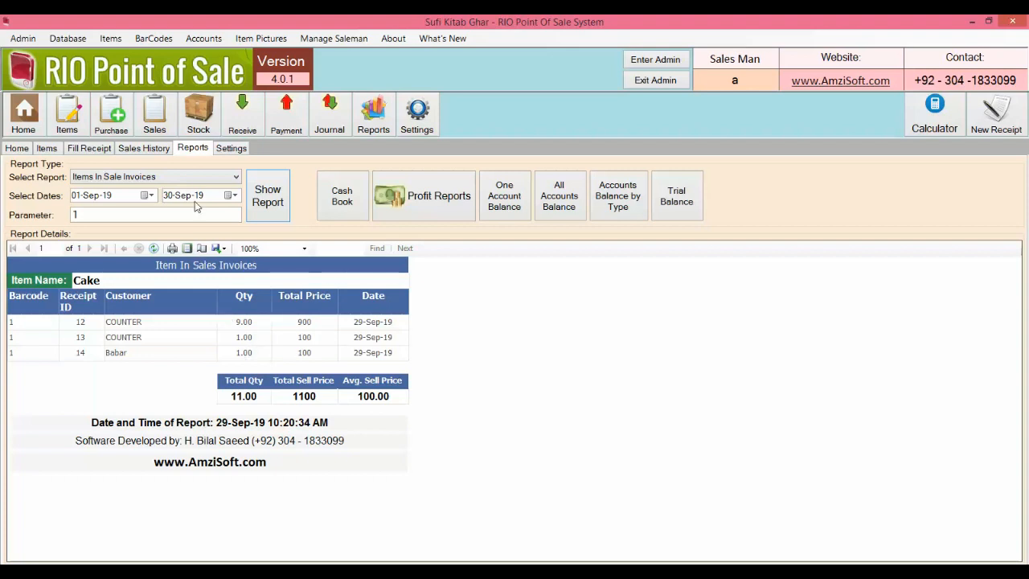
Step: Show Items In Purchase Invoices for Cup: 2200 units, 22000 buy price
left_click(193, 178)
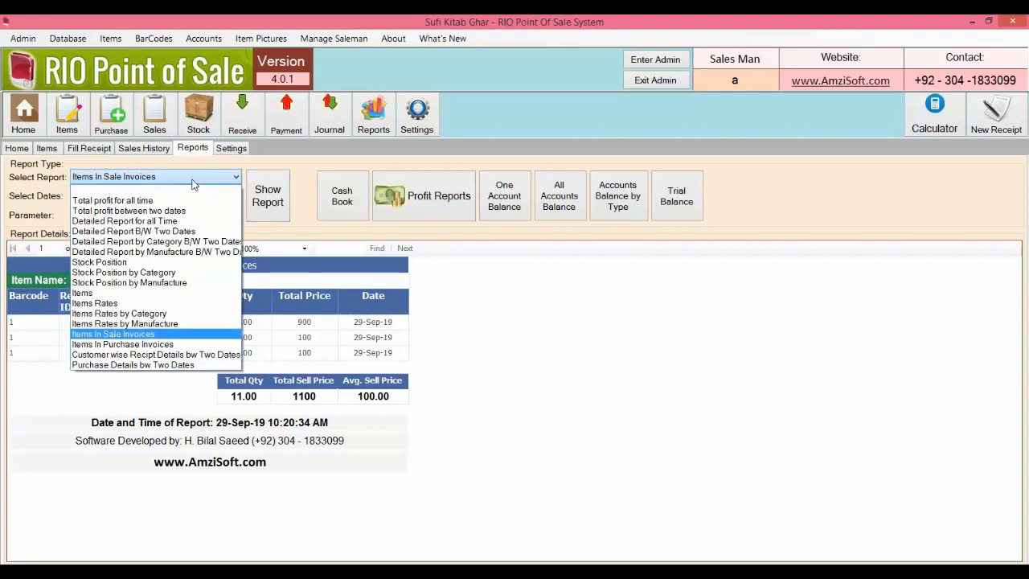
left_click(193, 345)
key("Down")
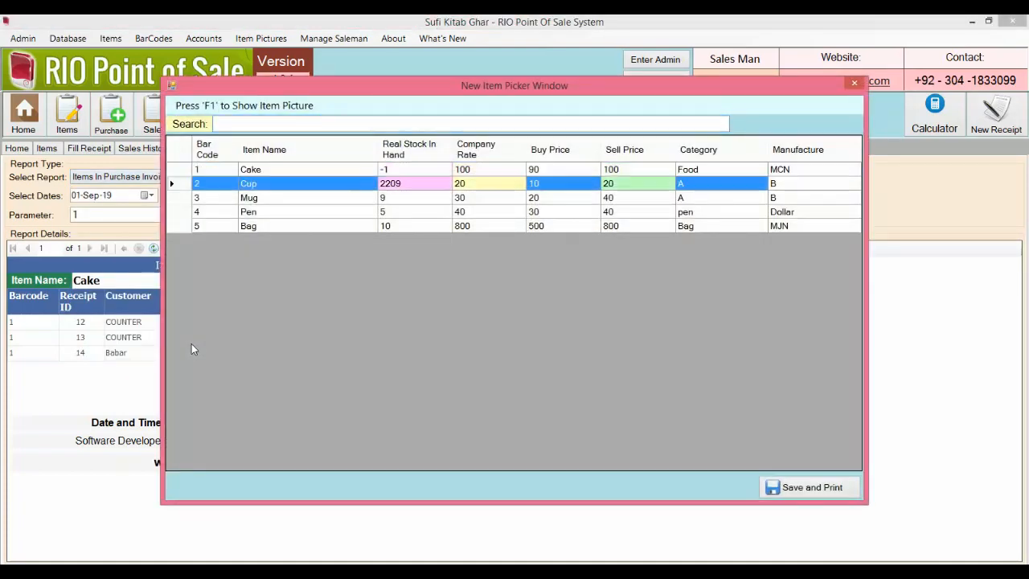
key("Return")
left_click(251, 219)
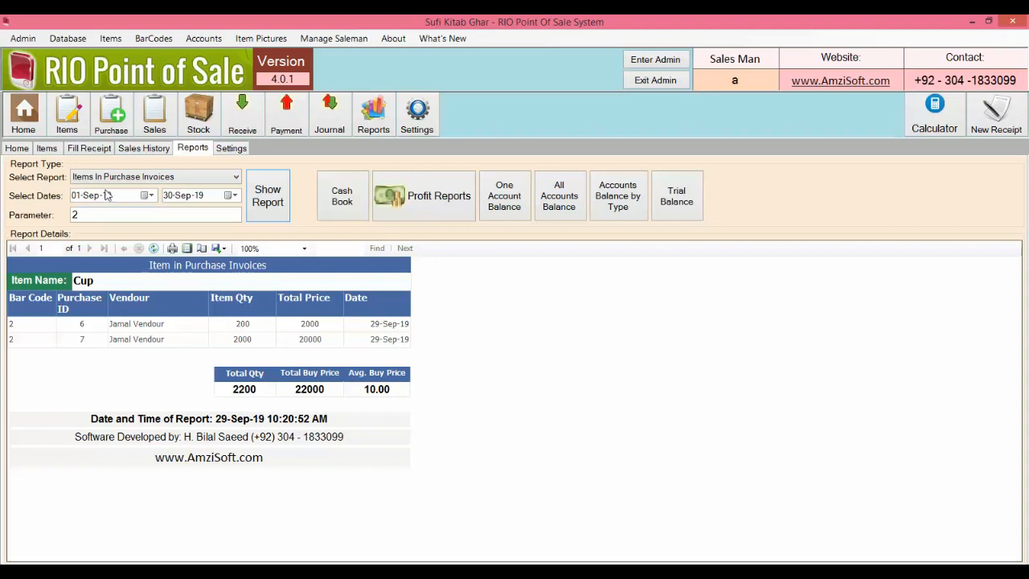
left_click(165, 179)
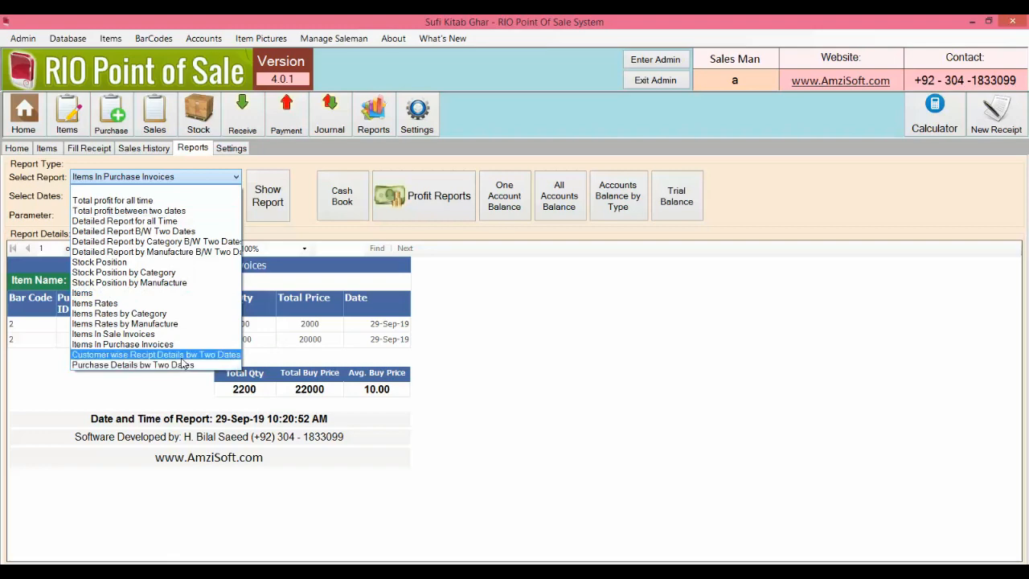
Step: Show the Customer wise Receipt Details report for the customer account
left_click(181, 357)
type("ba")
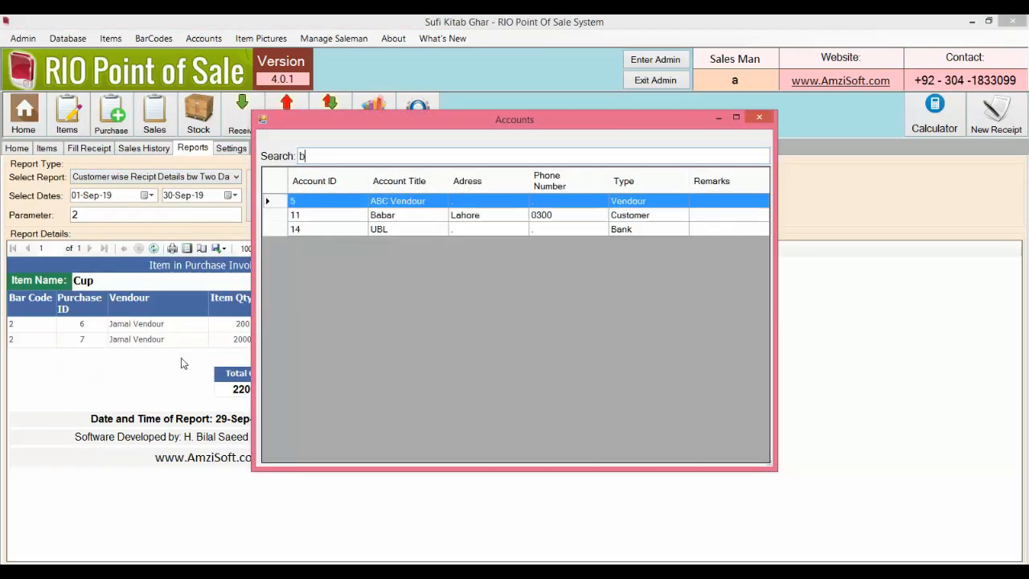
key("Down")
key("Up")
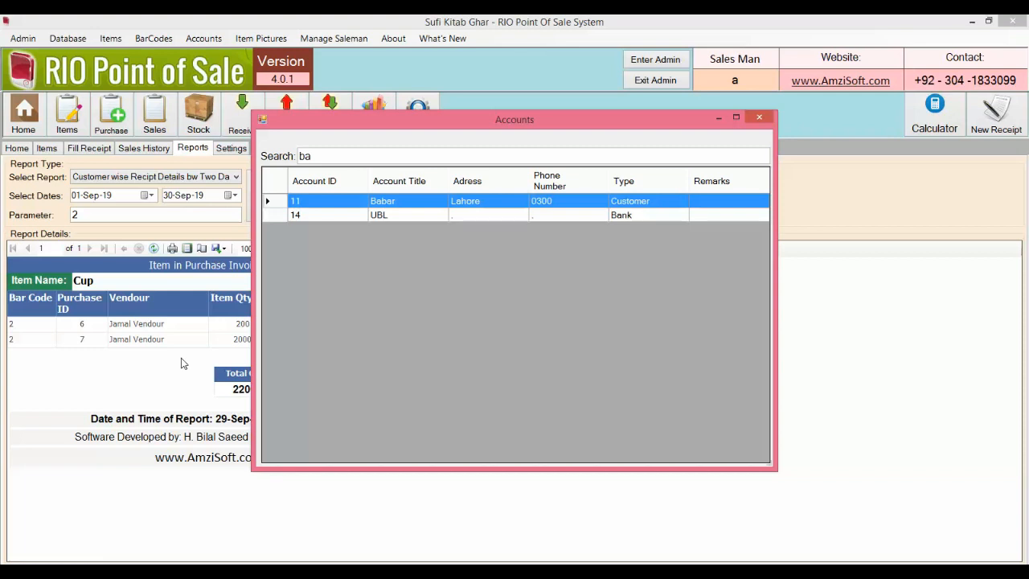
key("Return")
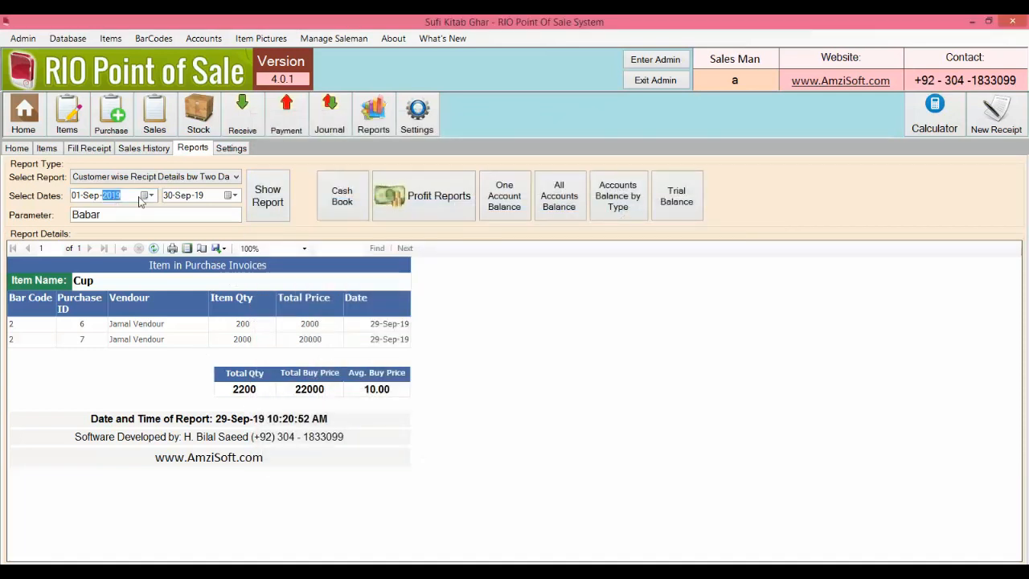
left_click(152, 197)
left_click(154, 199)
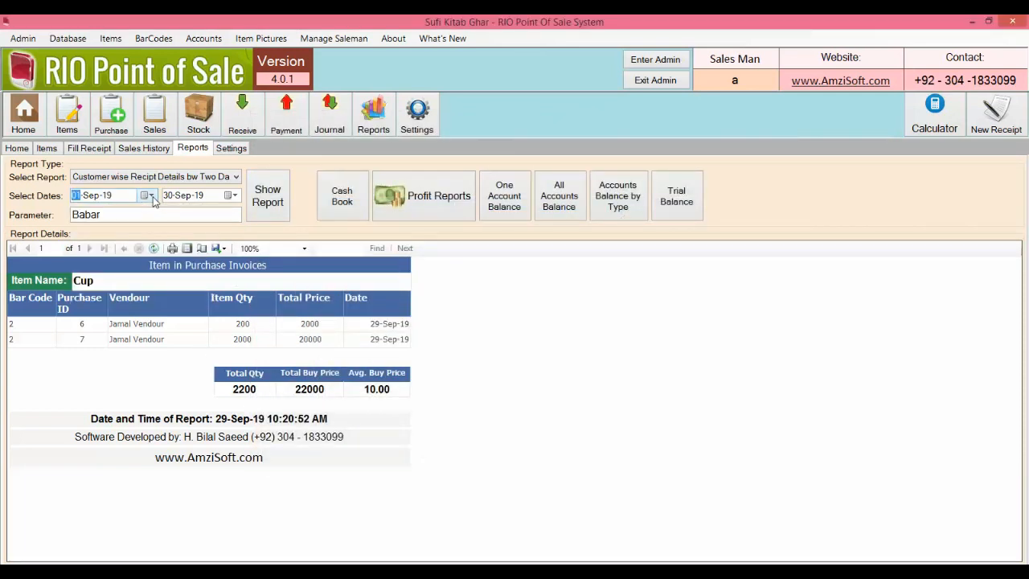
left_click(267, 201)
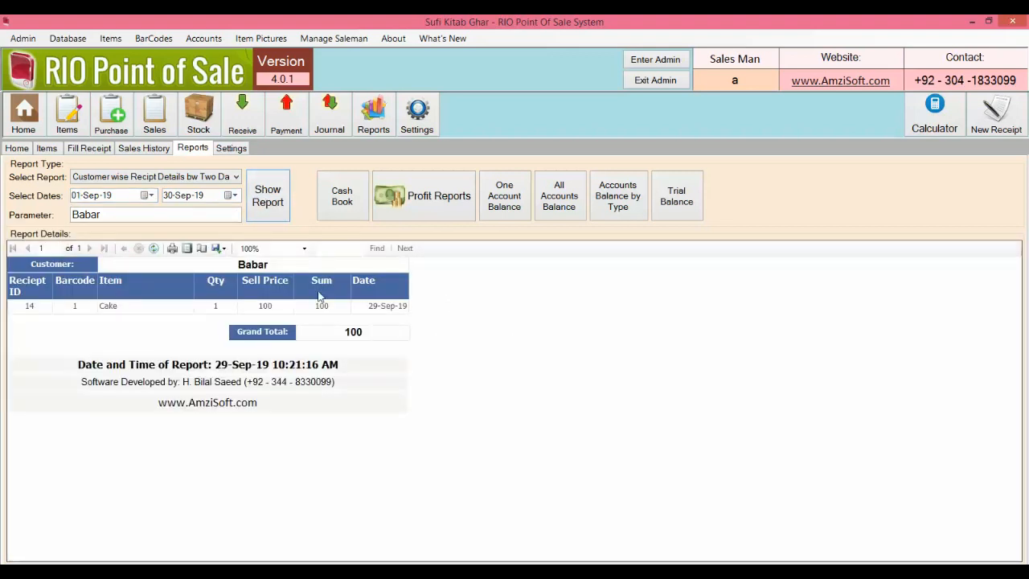
Step: Create a new receipt for the customer with barcodes 1–4, then save and print it
left_click(53, 149)
left_click(106, 151)
left_click(222, 168)
left_click(195, 209)
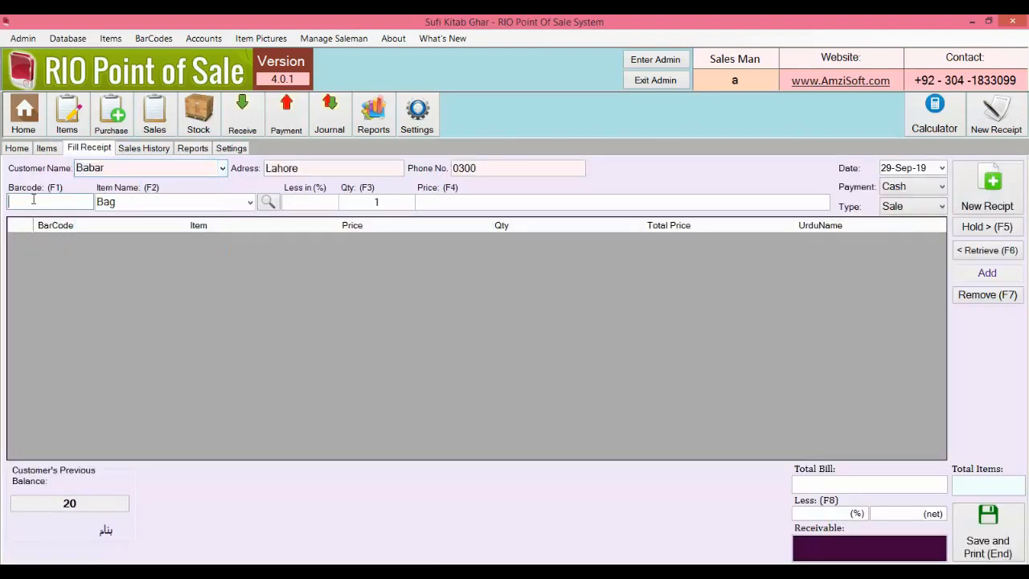
type("1")
key("Return")
type("2")
key("Return")
type("3")
key("Return")
type("4")
key("Return")
key("End")
key("Return")
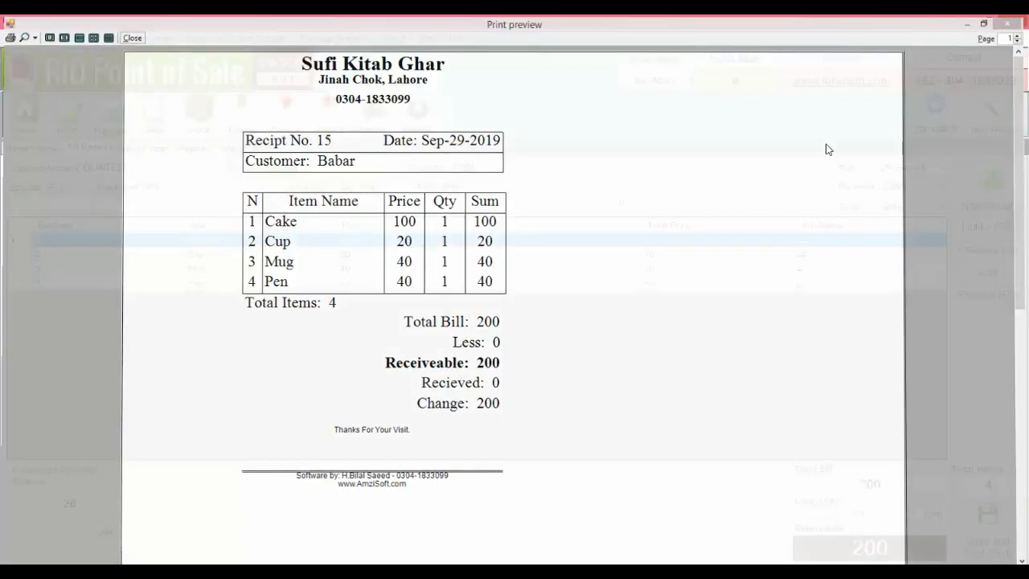
key("Escape")
Step: Rerun the customer's receipt details, now showing receipts 14 and 15 totalling 300
left_click(197, 148)
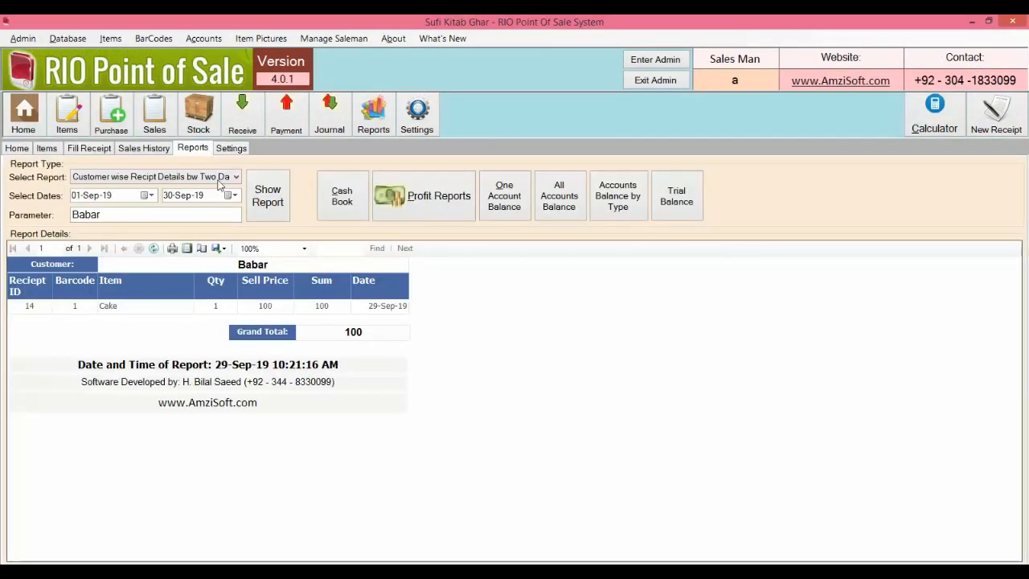
left_click(280, 197)
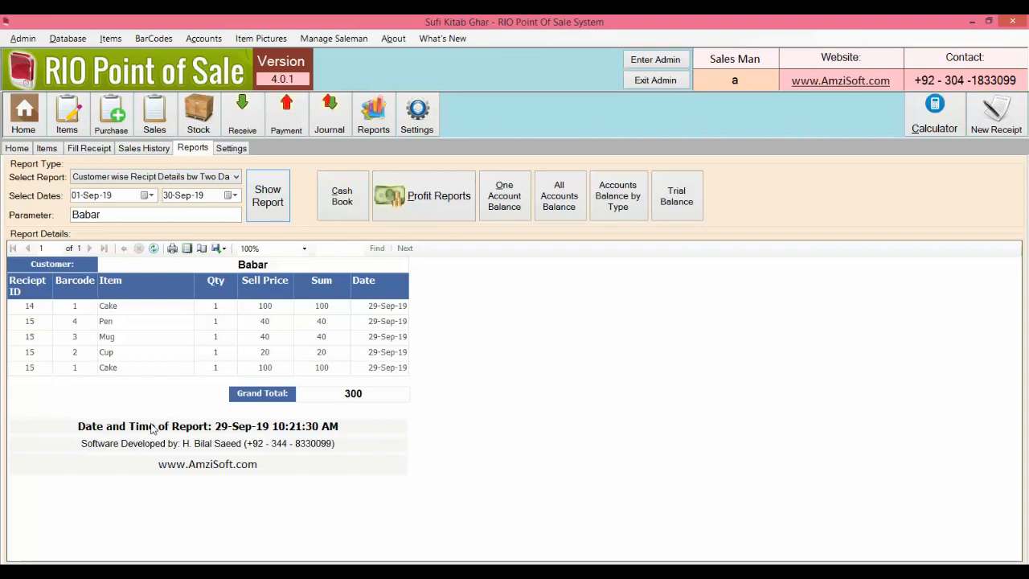
left_click(235, 177)
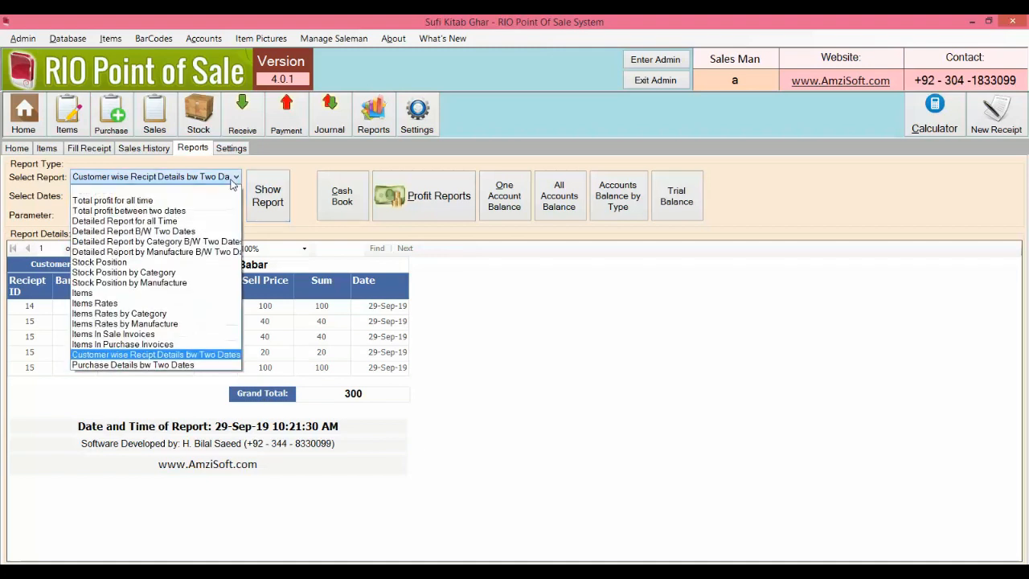
Step: Show Purchase Details between the two dates, then view Sales History with receipts 12–15
left_click(195, 367)
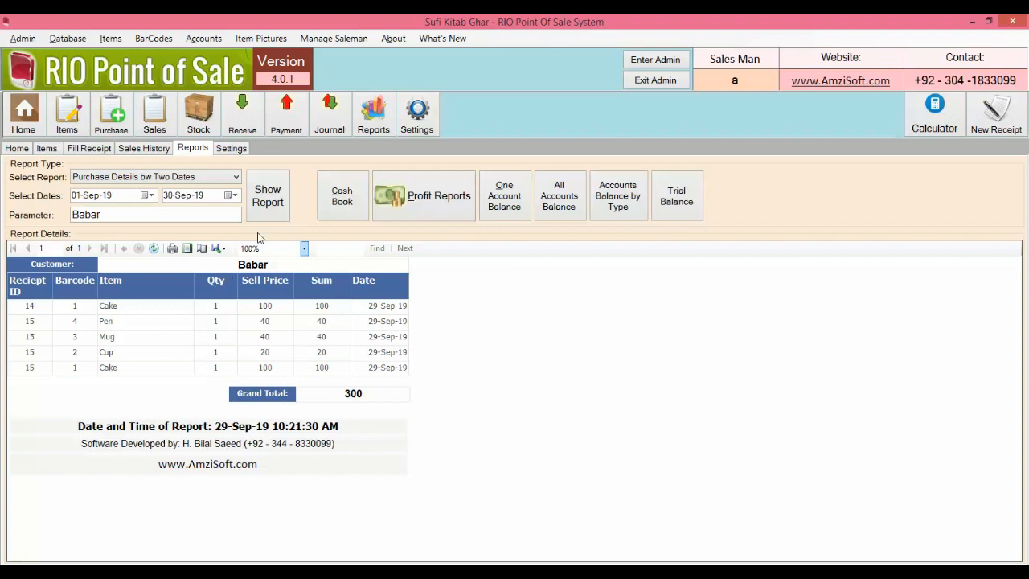
left_click(282, 214)
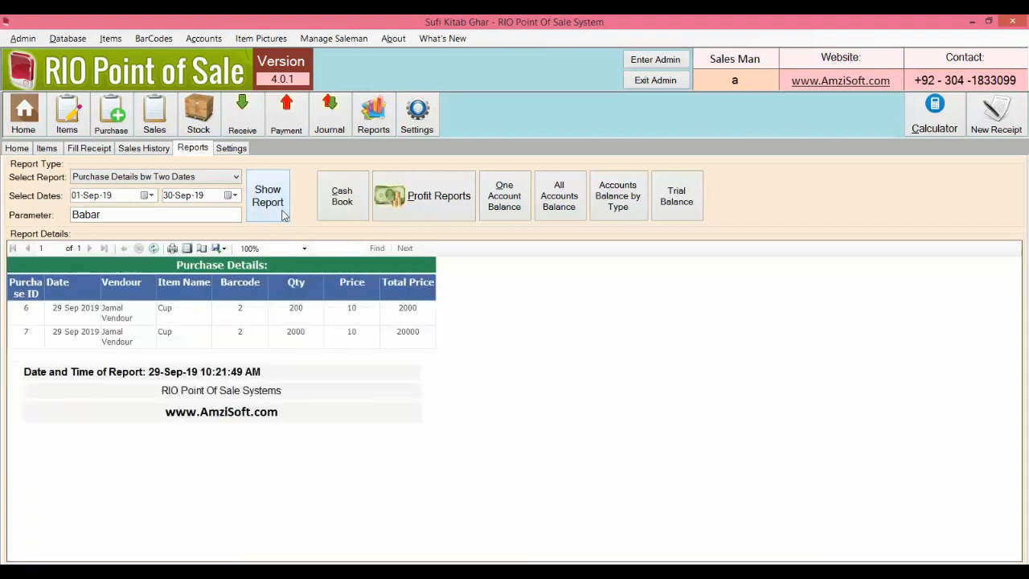
left_click(144, 148)
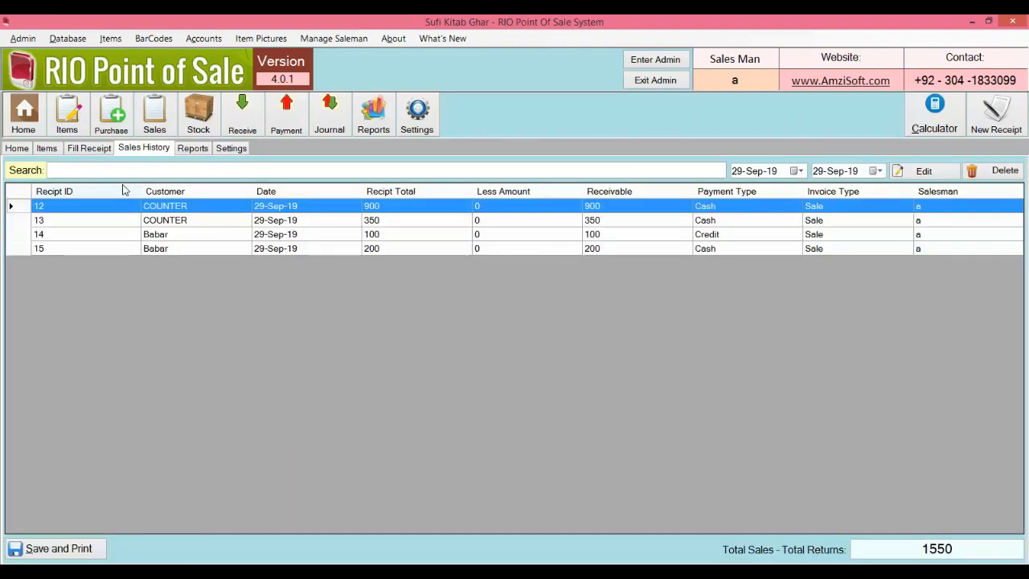